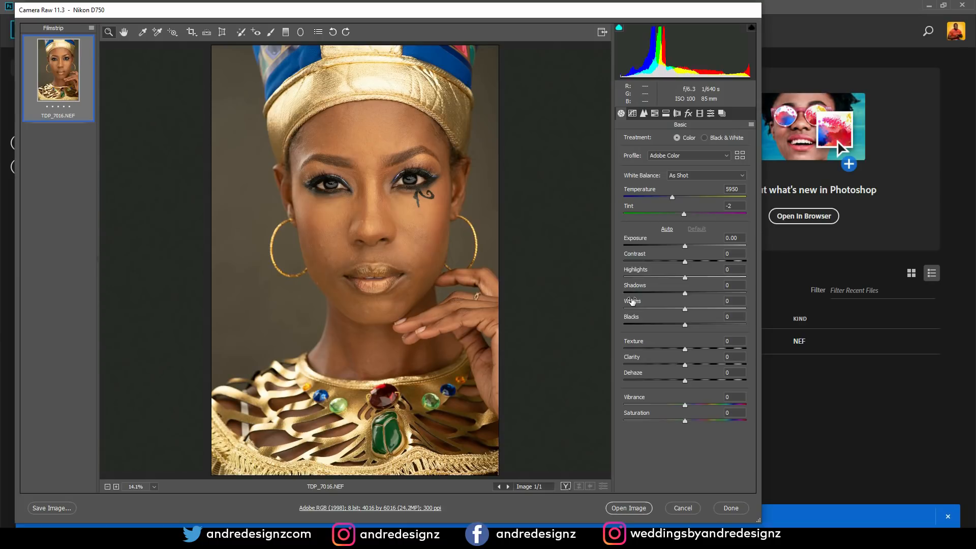
- Set the white balance temperature to 5300 and open the raw portrait for editing
left_click(672, 199)
left_click_drag(672, 198, 666, 201)
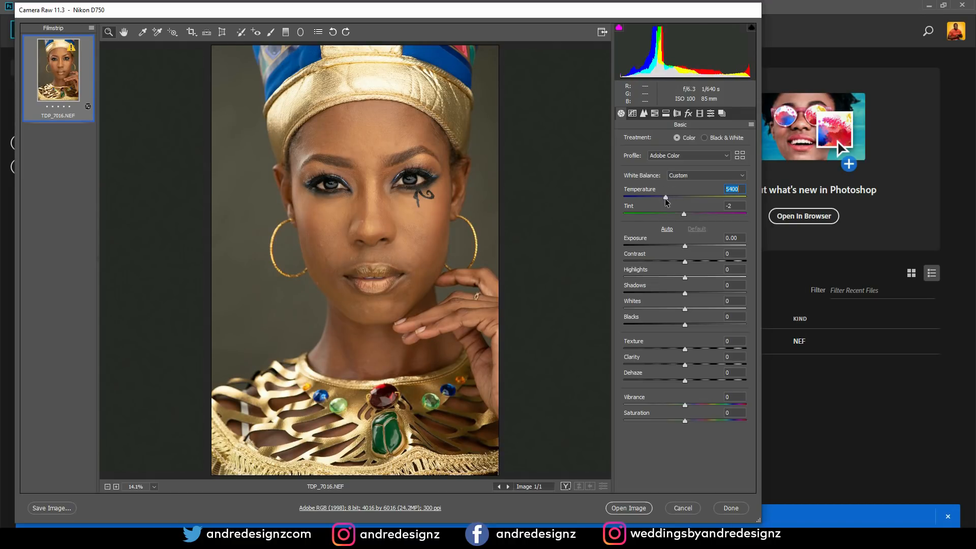
left_click_drag(664, 202, 664, 201)
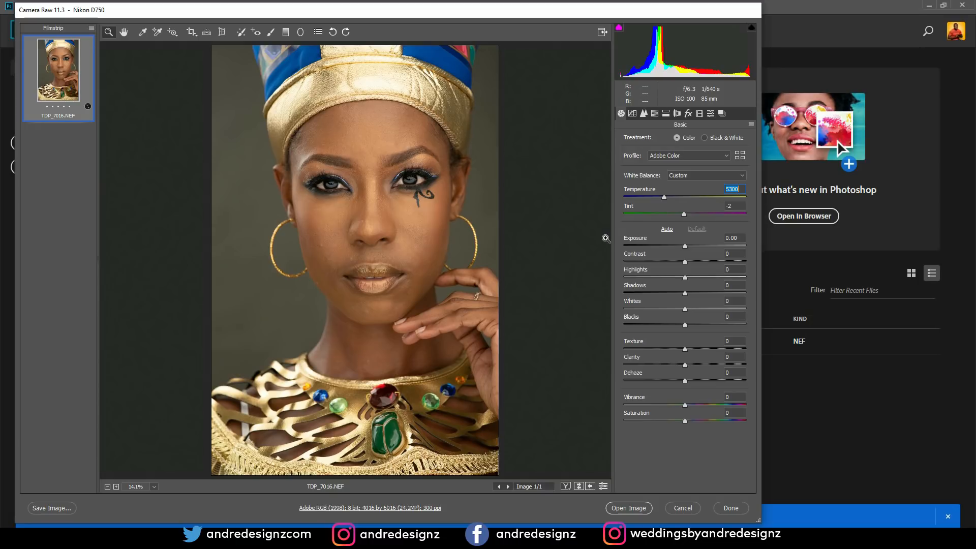
left_click(631, 508)
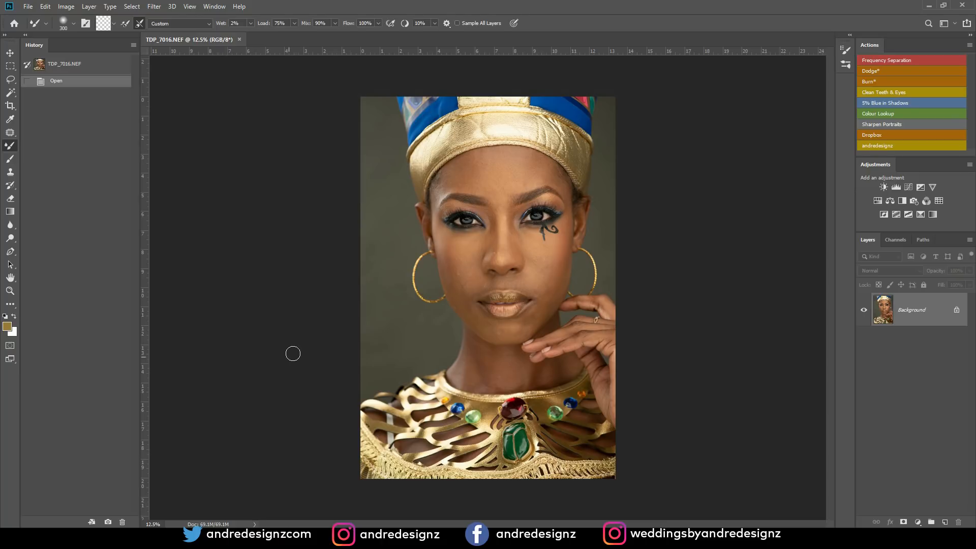
- Run the Frequency Separation action, using a Gaussian Blur radius of 10 pixels for the Low* layer
left_click(888, 60)
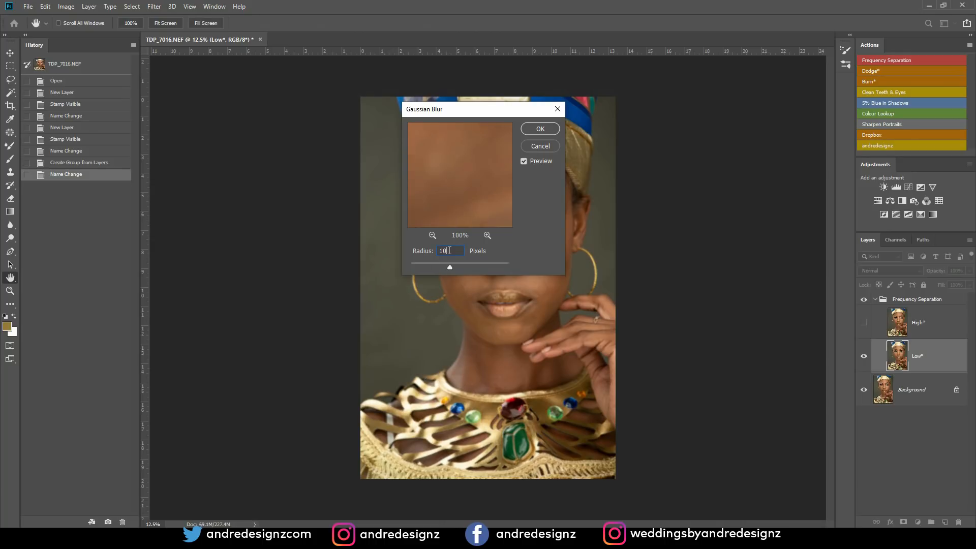
left_click(548, 129)
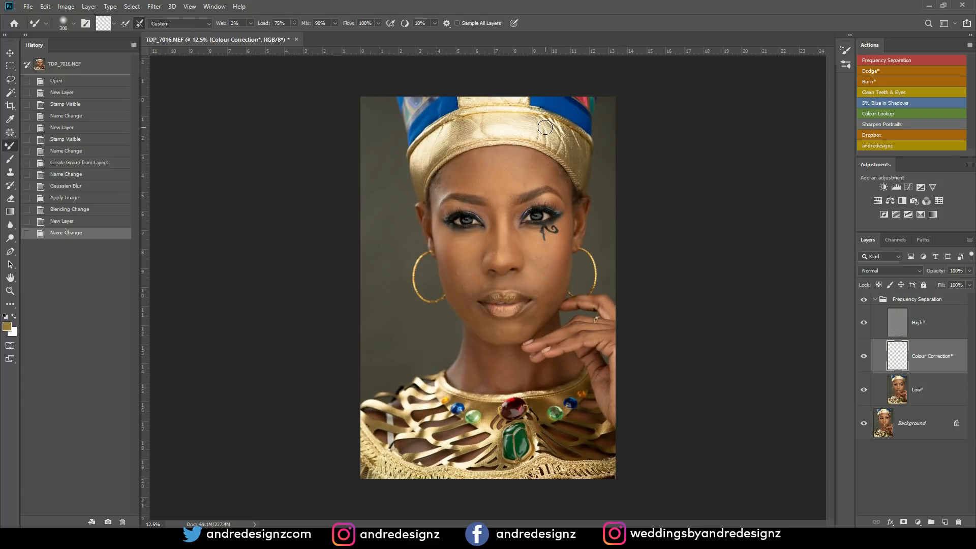
- Blend the forehead skin on the Low* layer with the Mixer Brush, and compare with the Frequency Separation group hidden and shown
left_click(918, 394)
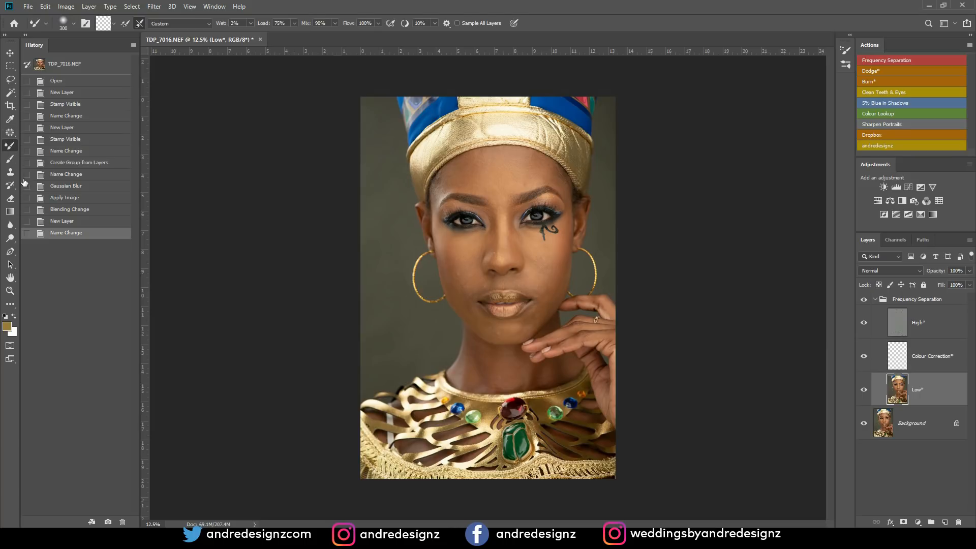
left_click(122, 25)
scroll(453, 270, "up", 11)
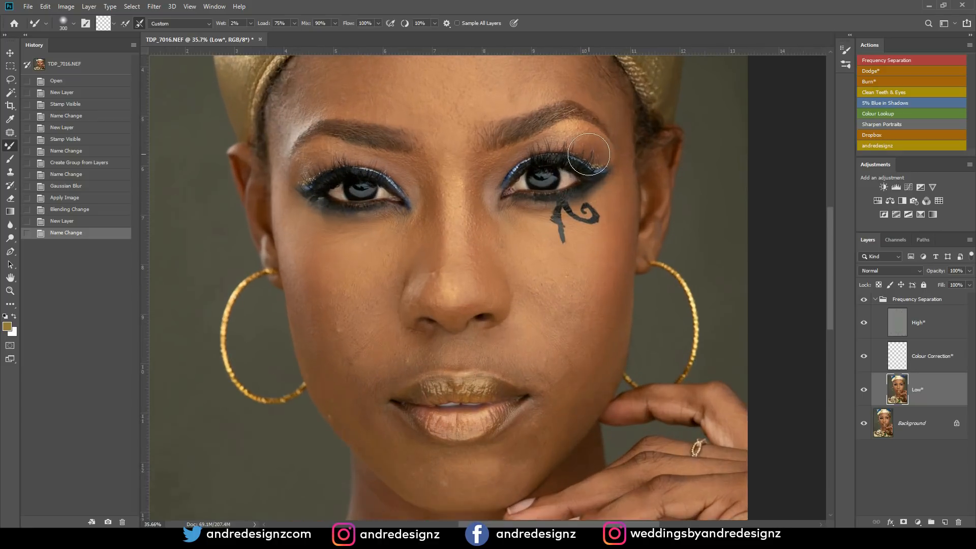
scroll(589, 154, "up", 1)
left_click_drag(601, 177, 562, 266)
scroll(537, 214, "down", 3)
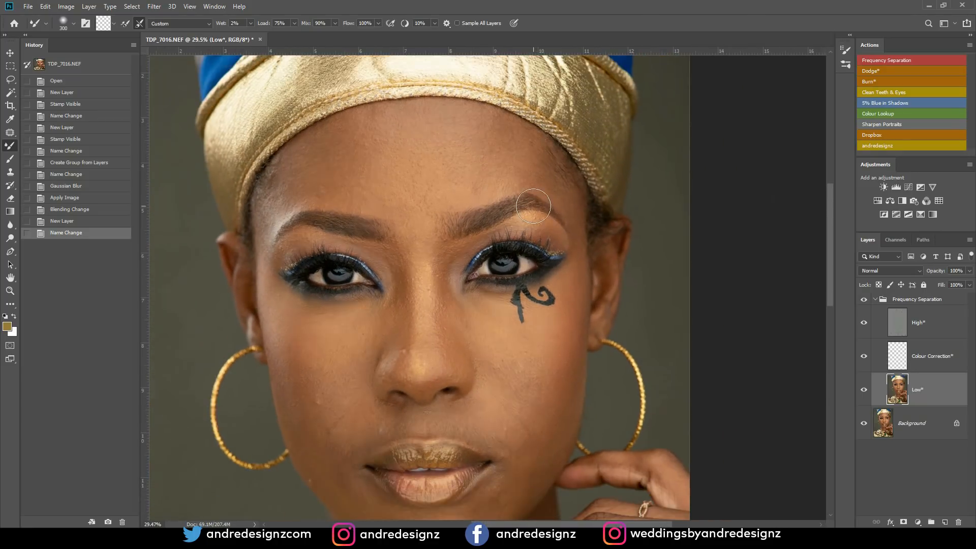
scroll(475, 226, "down", 1)
mouse_move(475, 226)
left_mouse_down()
mouse_move(463, 208)
mouse_move(412, 226)
left_mouse_up()
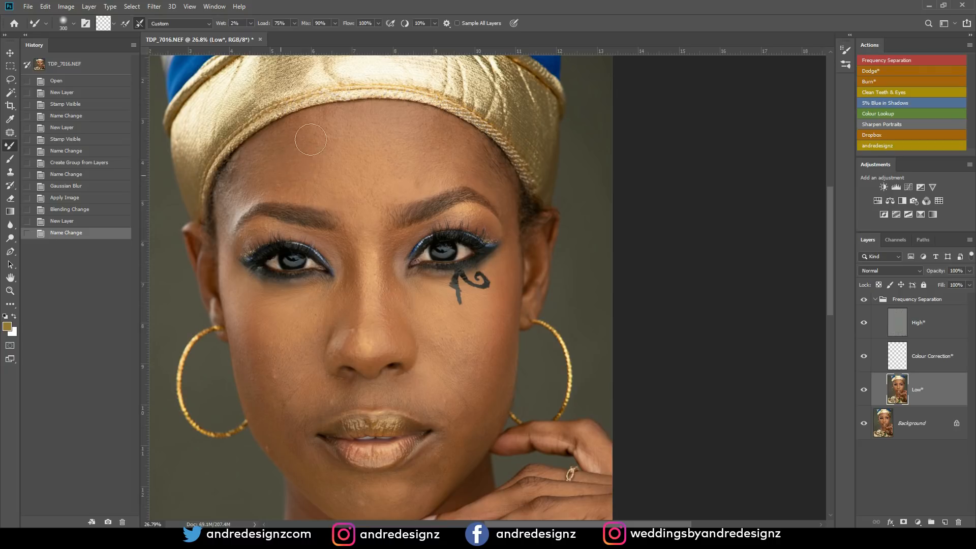
mouse_move(261, 169)
left_mouse_down()
mouse_move(232, 194)
mouse_move(250, 164)
mouse_move(277, 161)
mouse_move(284, 173)
mouse_move(309, 139)
mouse_move(340, 188)
mouse_move(314, 179)
mouse_move(313, 190)
mouse_move(289, 190)
mouse_move(335, 186)
mouse_move(315, 183)
left_mouse_up()
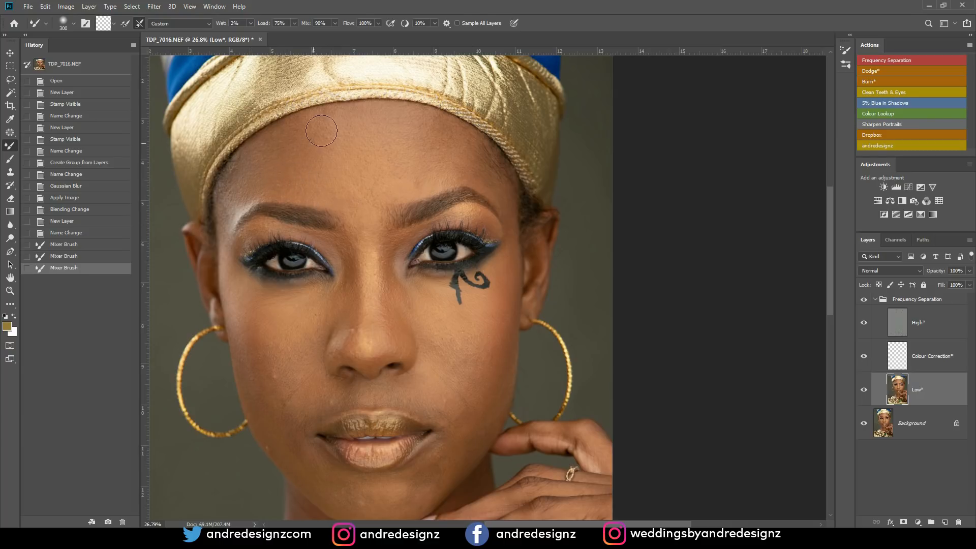
left_click_drag(318, 134, 322, 126)
left_click(864, 300)
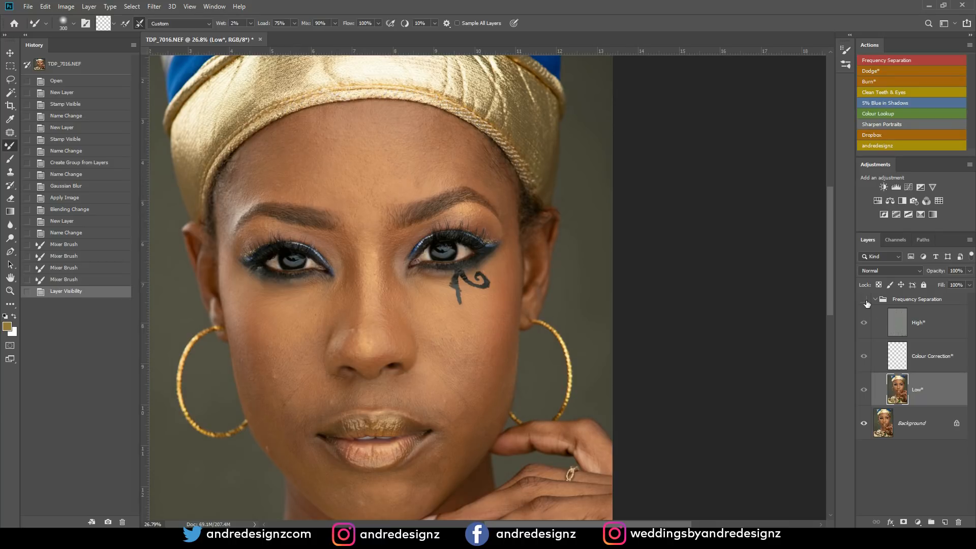
left_click(868, 303)
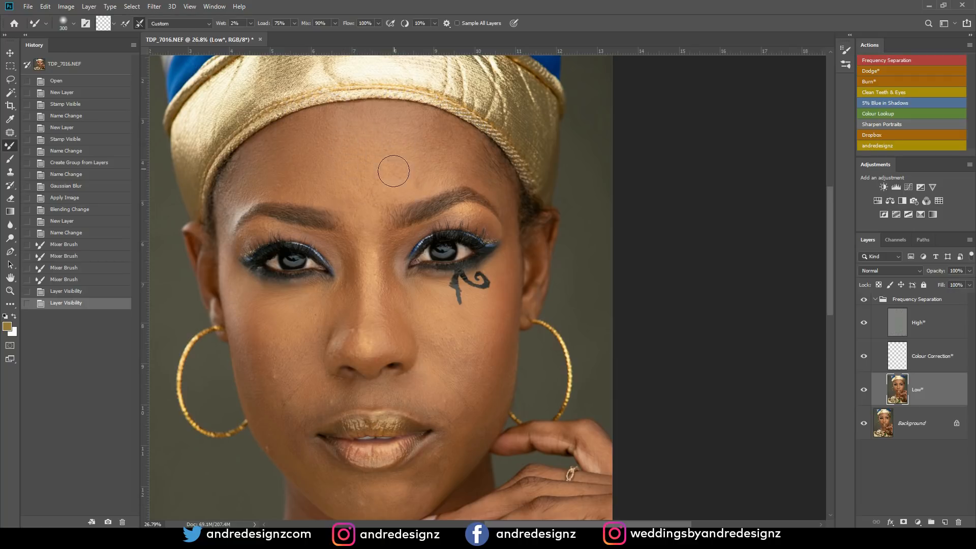
- Blend the skin above the woman's left eyebrow and on her right lower cheek and jaw with the Mixer Brush
mouse_move(399, 160)
left_mouse_down()
mouse_move(403, 184)
mouse_move(451, 170)
mouse_move(481, 175)
mouse_move(424, 133)
mouse_move(459, 145)
mouse_move(440, 131)
mouse_move(462, 149)
mouse_move(424, 167)
left_mouse_up()
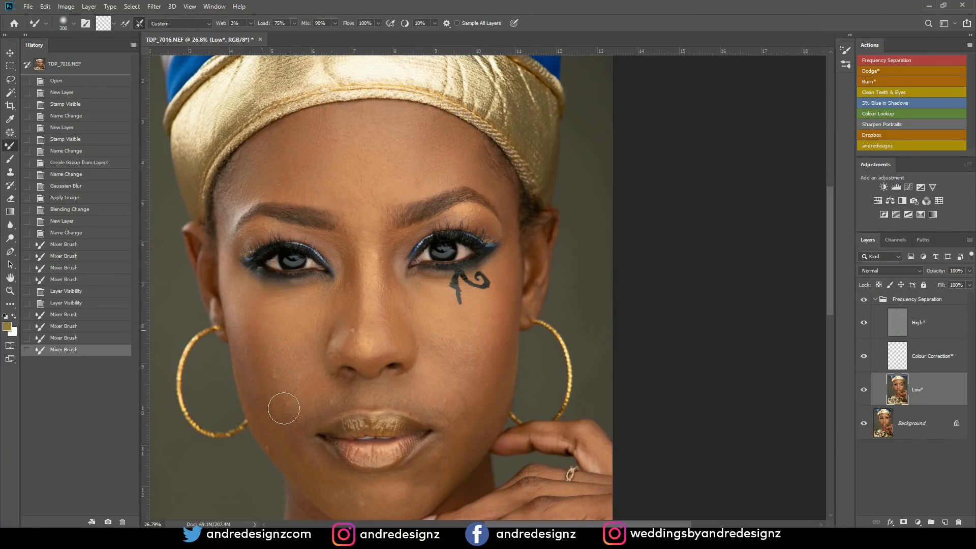
left_click_drag(286, 414, 283, 446)
mouse_move(282, 446)
left_mouse_down()
mouse_move(248, 328)
mouse_move(263, 418)
mouse_move(285, 449)
mouse_move(281, 439)
left_mouse_up()
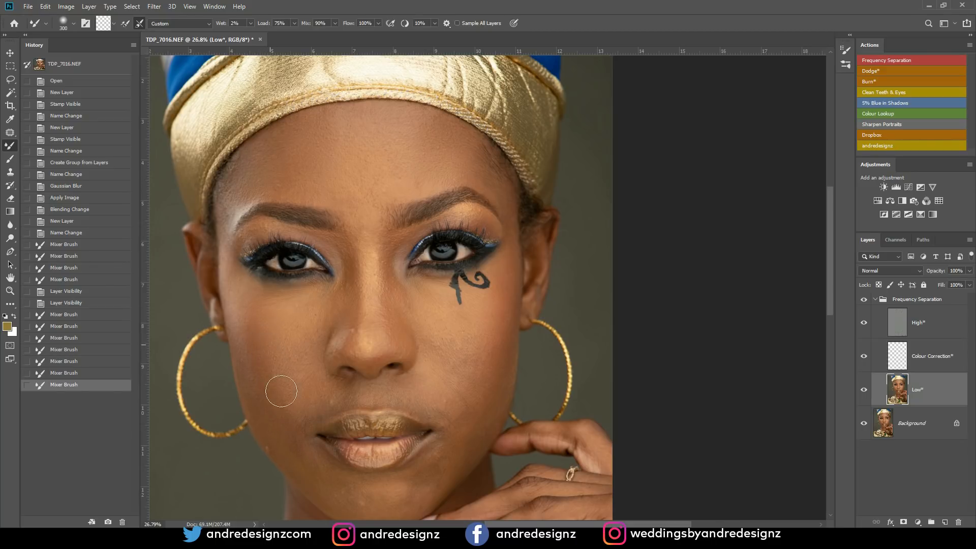
left_click_drag(272, 364, 275, 375)
- Compare the cheek skin close up with the Frequency Separation group hidden and shown
scroll(277, 373, "up", 5)
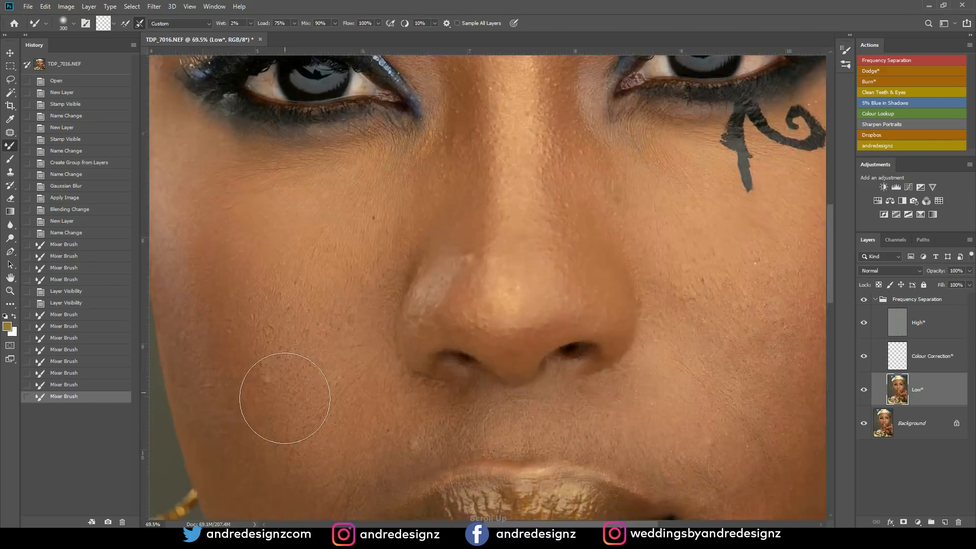
scroll(281, 390, "down", 2)
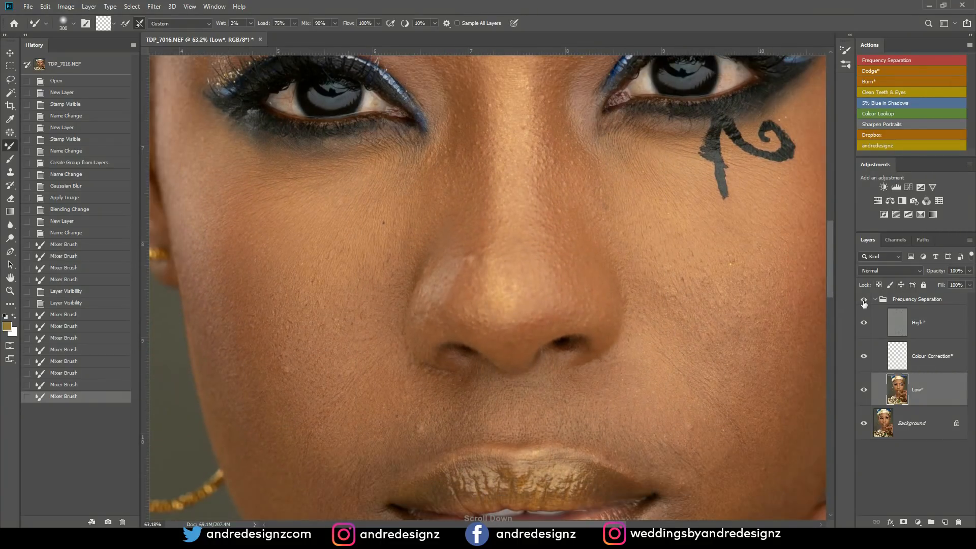
left_click(864, 300)
left_click(865, 299)
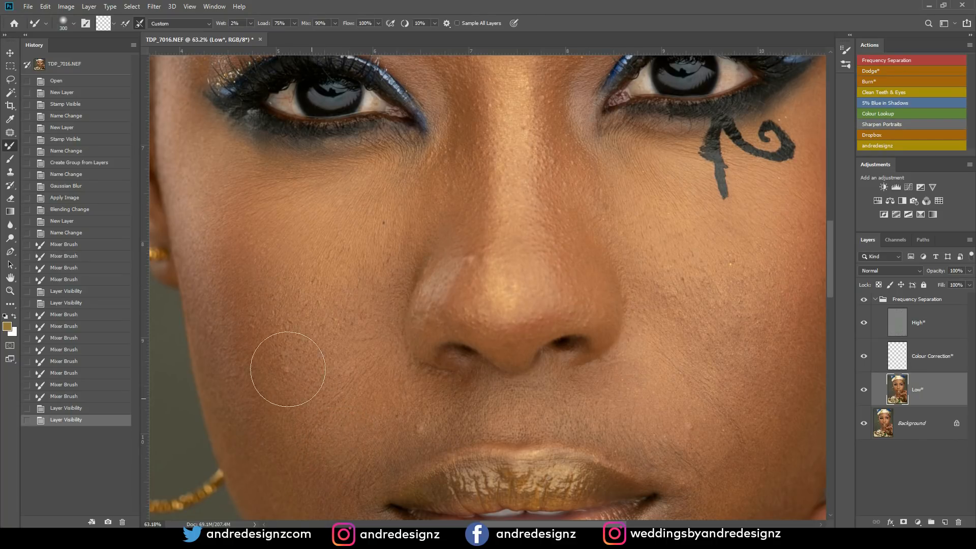
- Blend the woman's right cheek on the Low* layer with the Mixer Brush, from under the eye to beside the mouth
left_click_drag(301, 363, 271, 306)
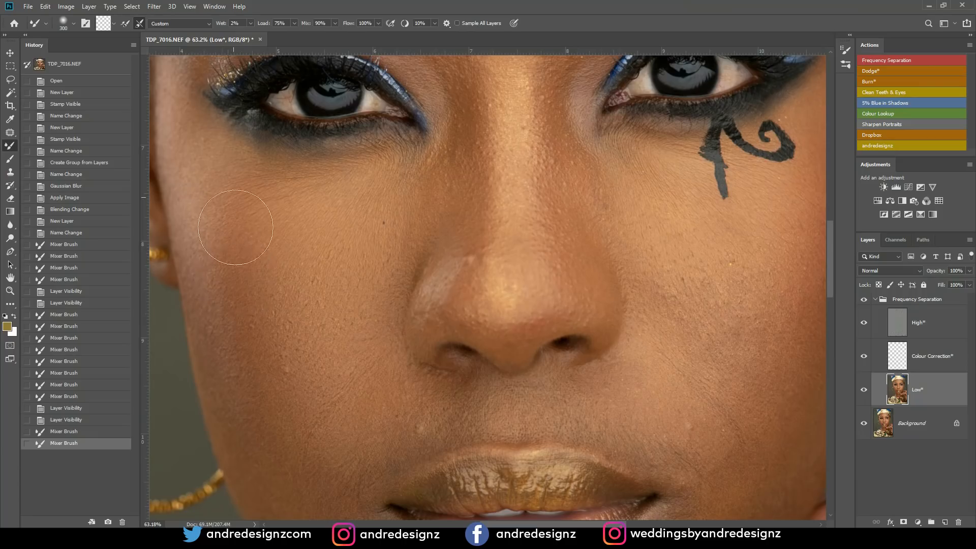
mouse_move(255, 354)
left_mouse_down()
mouse_move(281, 454)
mouse_move(253, 427)
mouse_move(290, 458)
left_mouse_up()
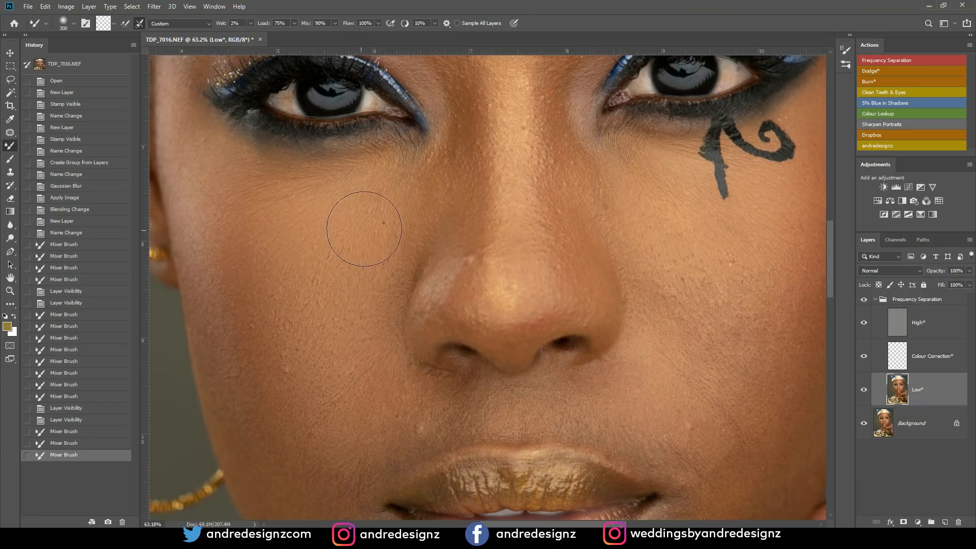
left_click_drag(384, 203, 356, 315)
scroll(383, 254, "down", 11)
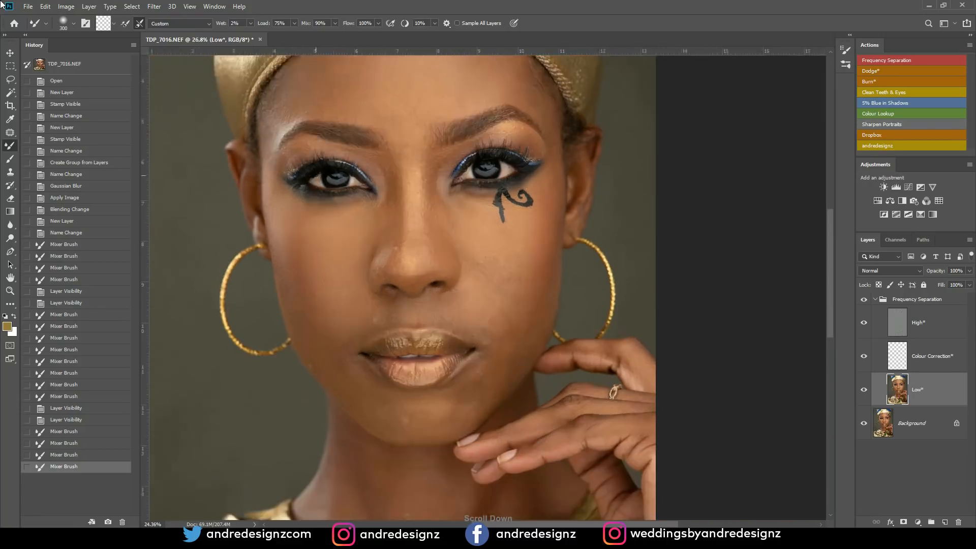
scroll(494, 293, "down", 1)
left_click_drag(393, 302, 364, 328)
mouse_move(364, 328)
left_mouse_down()
mouse_move(370, 318)
mouse_move(349, 327)
mouse_move(358, 309)
left_mouse_up()
- Reduce the Mixer Brush size to 150 and blend the right upper eyelid, the nose and the skin beside it
key("bracketleft")
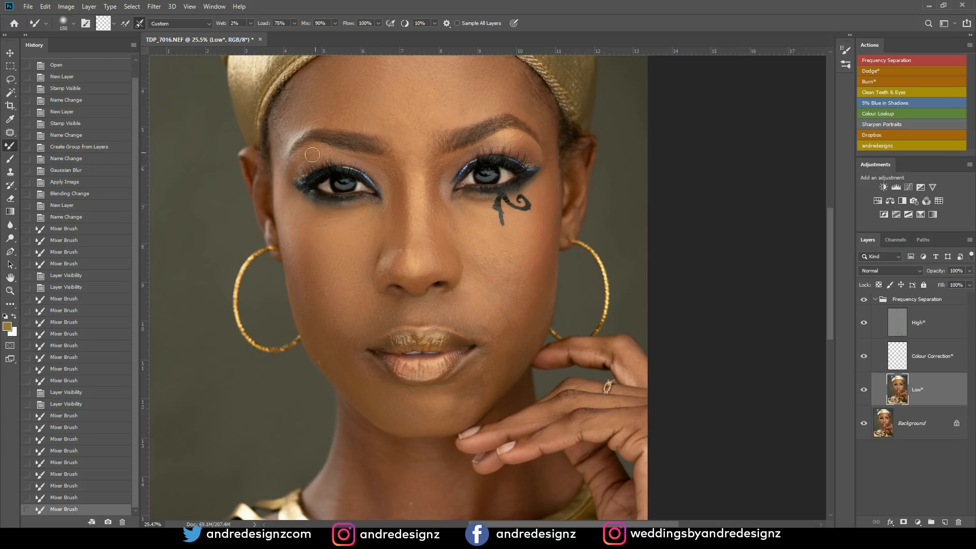
left_click_drag(321, 155, 341, 152)
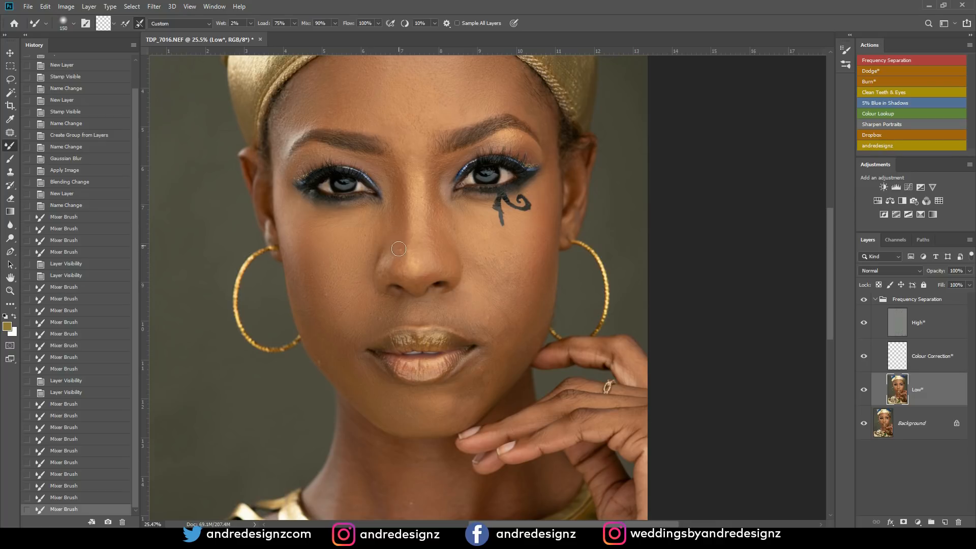
left_click_drag(386, 270, 470, 242)
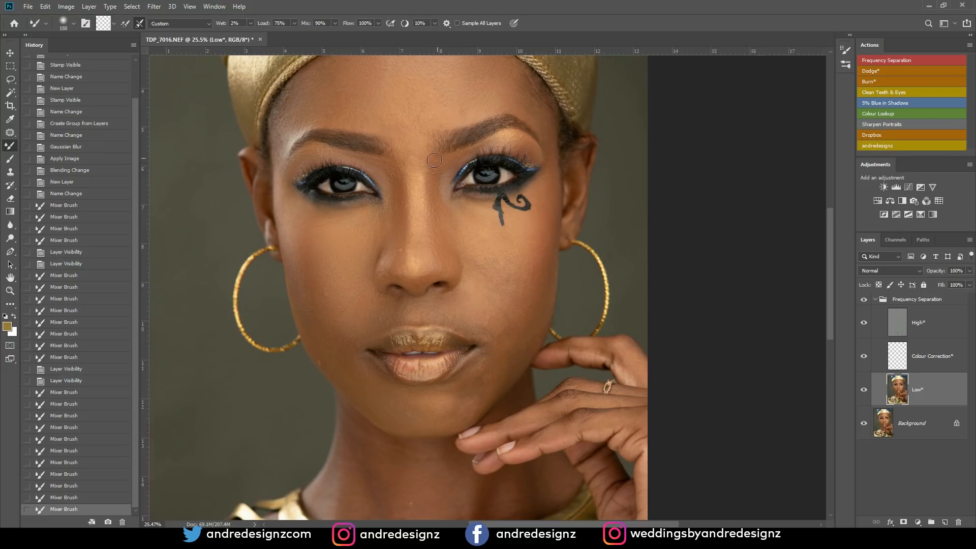
left_click_drag(445, 226, 499, 274)
- Enlarge the Mixer Brush to 300 and blend the woman's left cheek and the skin beside her nose
key("bracketright")
key("bracketright")
left_click(486, 285)
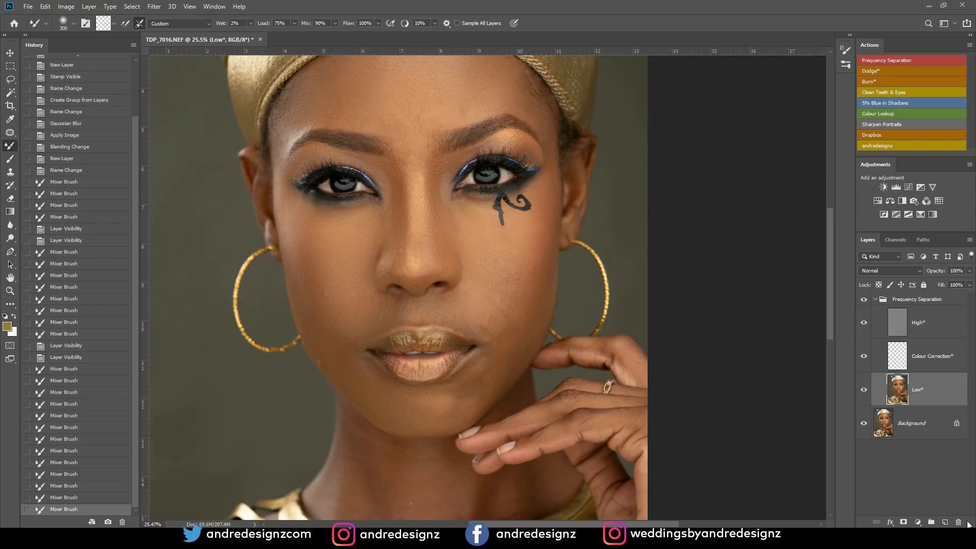
left_click_drag(503, 259, 512, 294)
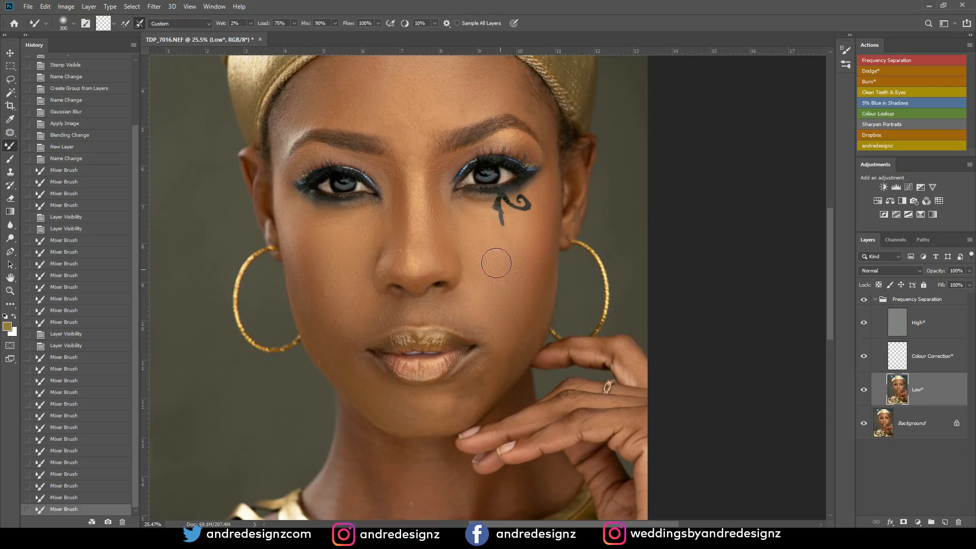
left_click(462, 226)
- Compare the whole face before and after by toggling the visibility of the Frequency Separation group
left_click(863, 300)
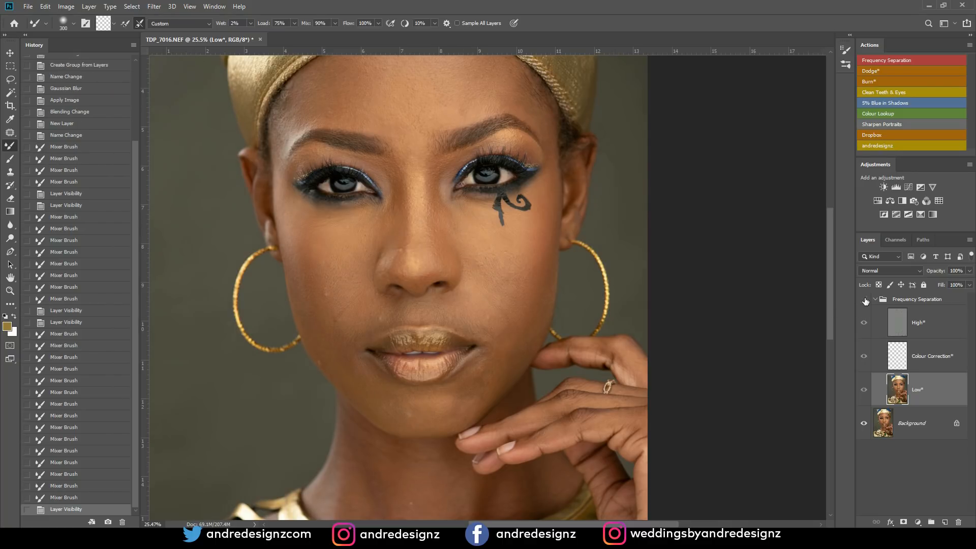
left_click(864, 300)
left_click(864, 300)
left_click(863, 300)
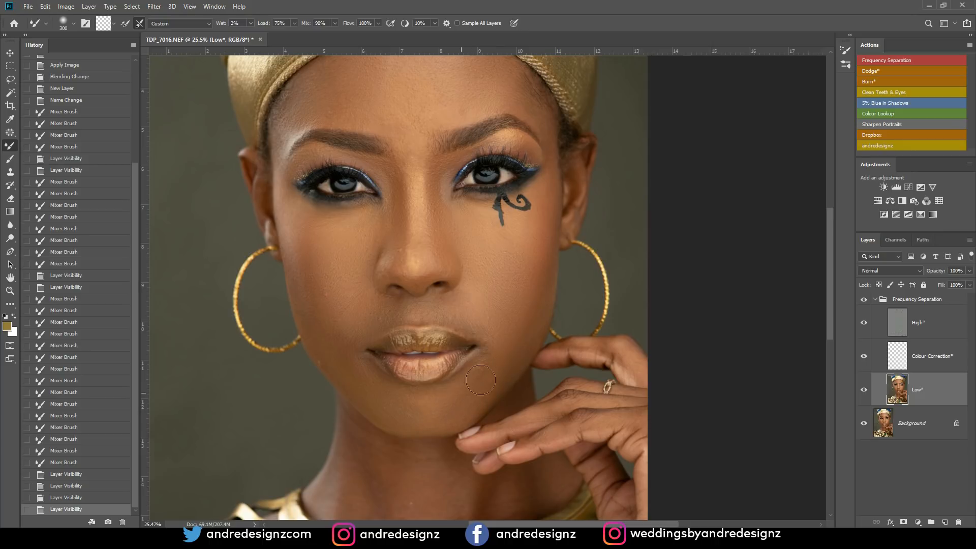
- Blend the chin, the left jawline and the left outer cheek with the Mixer Brush on the Low* layer
left_click_drag(475, 399, 438, 420)
mouse_move(480, 375)
left_mouse_down()
mouse_move(519, 350)
mouse_move(449, 418)
mouse_move(392, 413)
mouse_move(337, 329)
mouse_move(349, 327)
mouse_move(343, 354)
mouse_move(382, 310)
mouse_move(366, 327)
mouse_move(378, 309)
mouse_move(336, 320)
mouse_move(336, 330)
mouse_move(317, 321)
mouse_move(350, 375)
mouse_move(405, 405)
left_mouse_up()
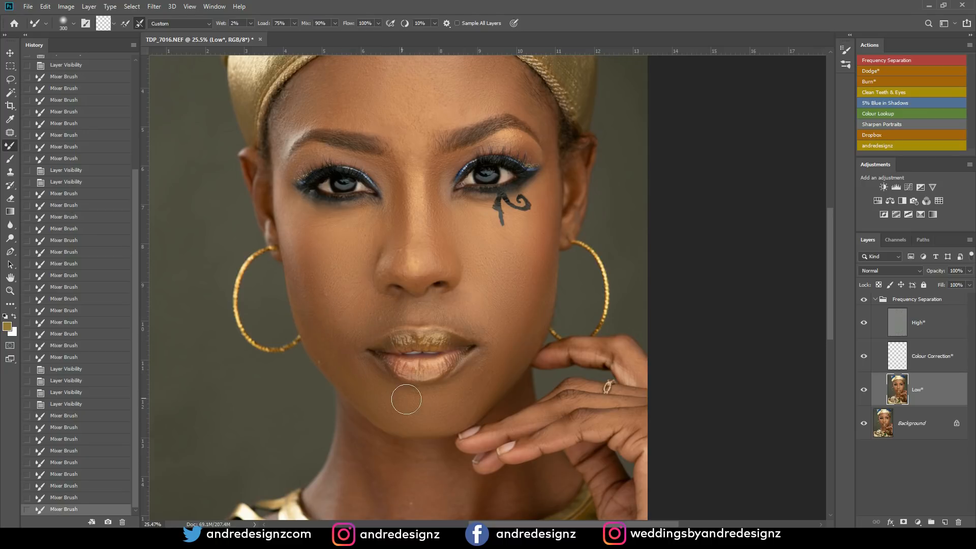
mouse_move(495, 367)
left_mouse_down()
mouse_move(479, 394)
mouse_move(495, 388)
mouse_move(473, 418)
mouse_move(503, 347)
mouse_move(474, 384)
mouse_move(492, 344)
mouse_move(478, 383)
left_mouse_up()
mouse_move(541, 301)
left_mouse_down()
mouse_move(525, 337)
mouse_move(545, 281)
mouse_move(535, 319)
left_mouse_up()
left_click_drag(514, 265, 543, 206)
mouse_move(528, 254)
left_mouse_down()
mouse_move(514, 277)
mouse_move(502, 254)
left_mouse_up()
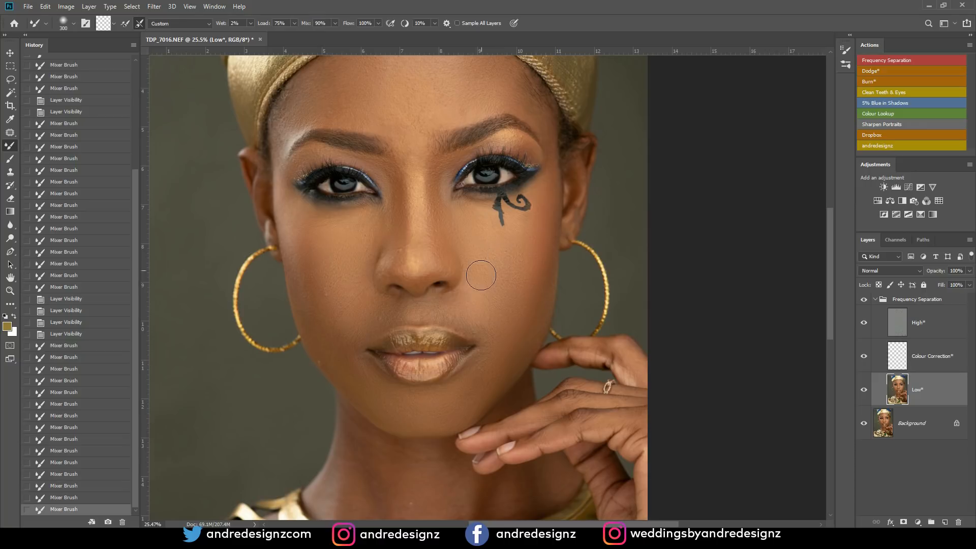
- Blend the skin around the upper lip on the Low* layer, reducing the Mixer Brush size to 175
mouse_move(462, 320)
left_mouse_down()
mouse_move(478, 314)
mouse_move(461, 308)
left_mouse_up()
key("bracketleft")
key("bracketleft")
key("bracketleft")
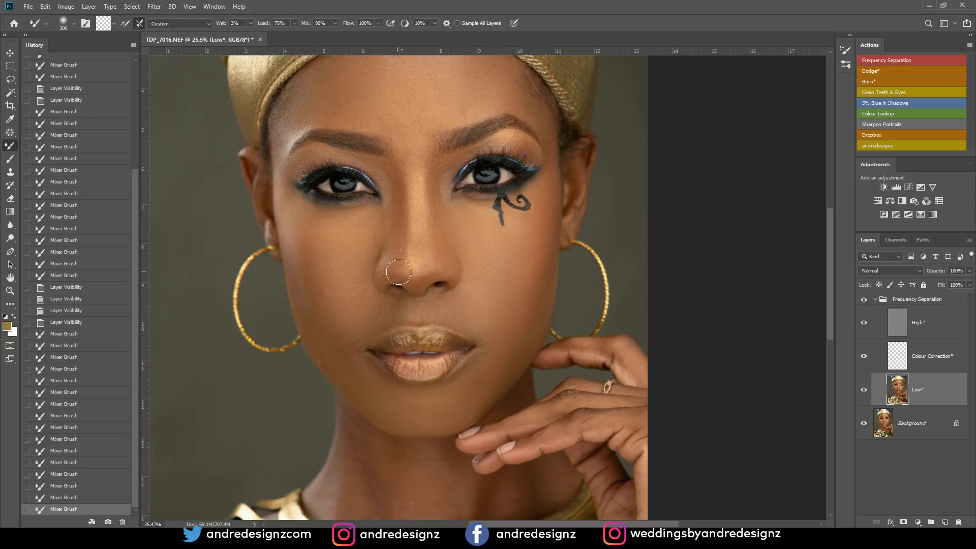
left_click_drag(376, 318, 417, 311)
left_click(419, 315)
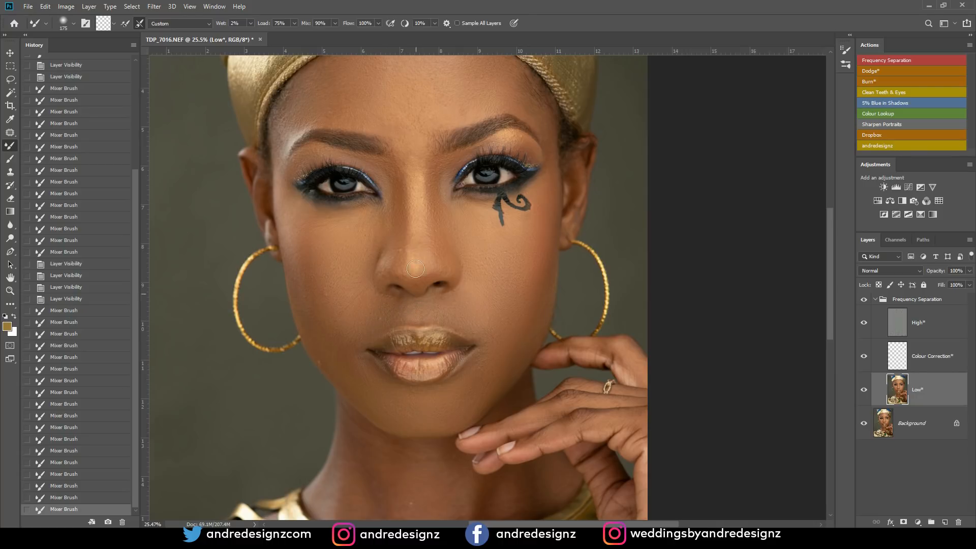
- Blend the nose, the inner brow area, the forehead and the left side of the face with the size 175 Mixer Brush
left_click_drag(402, 262, 422, 238)
left_click_drag(445, 109, 459, 133)
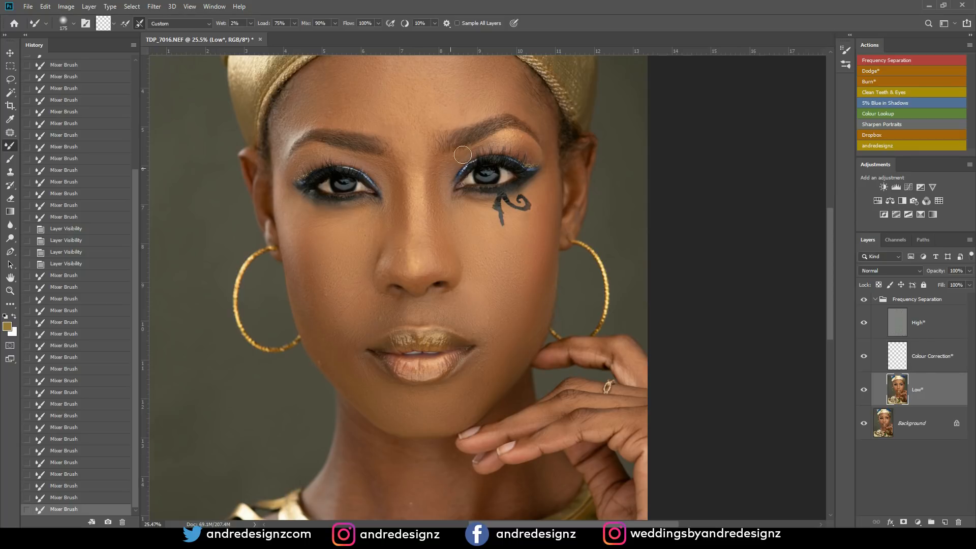
mouse_move(452, 232)
left_mouse_down()
mouse_move(405, 220)
mouse_move(402, 181)
left_mouse_up()
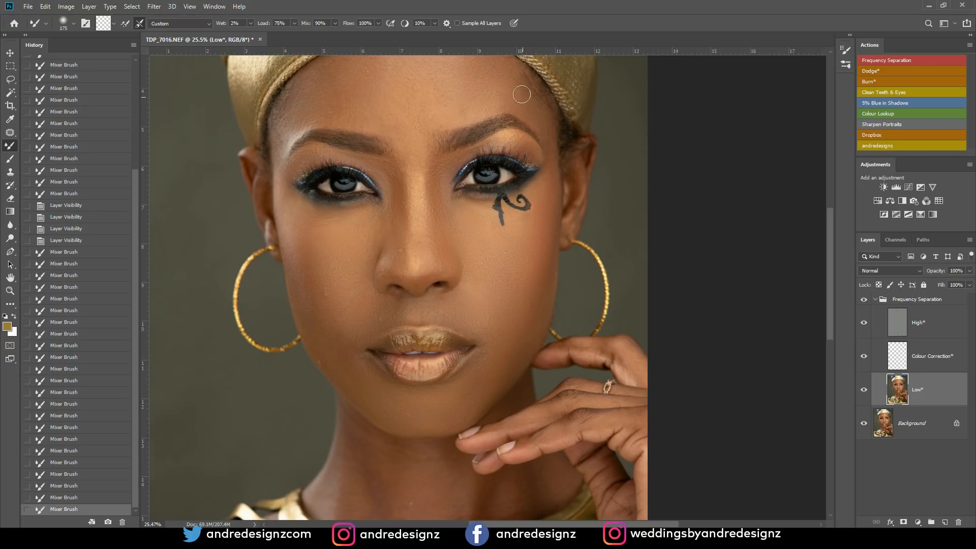
mouse_move(507, 90)
left_mouse_down()
mouse_move(451, 118)
mouse_move(468, 102)
mouse_move(451, 118)
mouse_move(454, 88)
mouse_move(484, 90)
left_mouse_up()
mouse_move(549, 144)
left_mouse_down()
mouse_move(548, 198)
mouse_move(550, 169)
mouse_move(522, 262)
mouse_move(527, 350)
mouse_move(542, 295)
mouse_move(542, 324)
mouse_move(528, 357)
mouse_move(475, 374)
left_mouse_up()
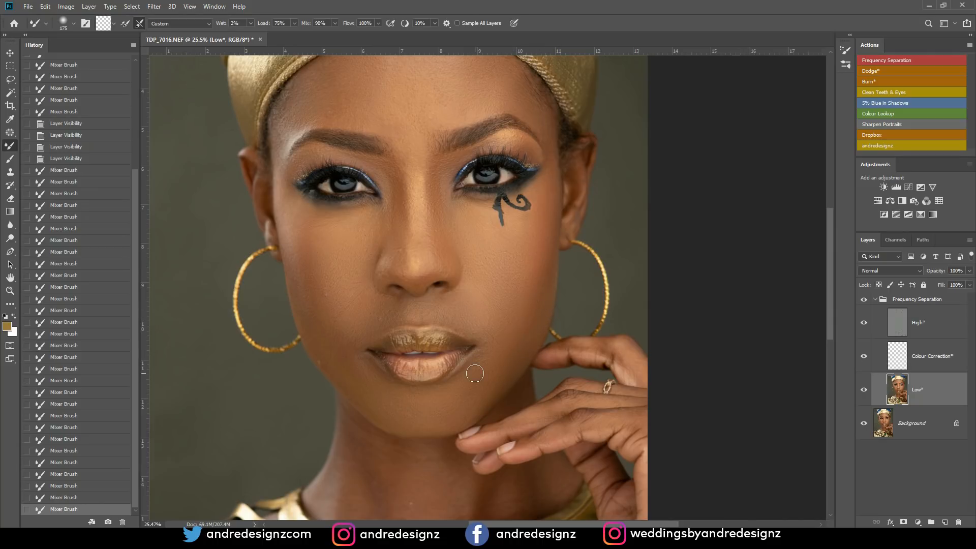
- Blend the skin of the neck on the Low* layer, enlarging the Mixer Brush to size 300
left_click_drag(432, 349, 443, 192)
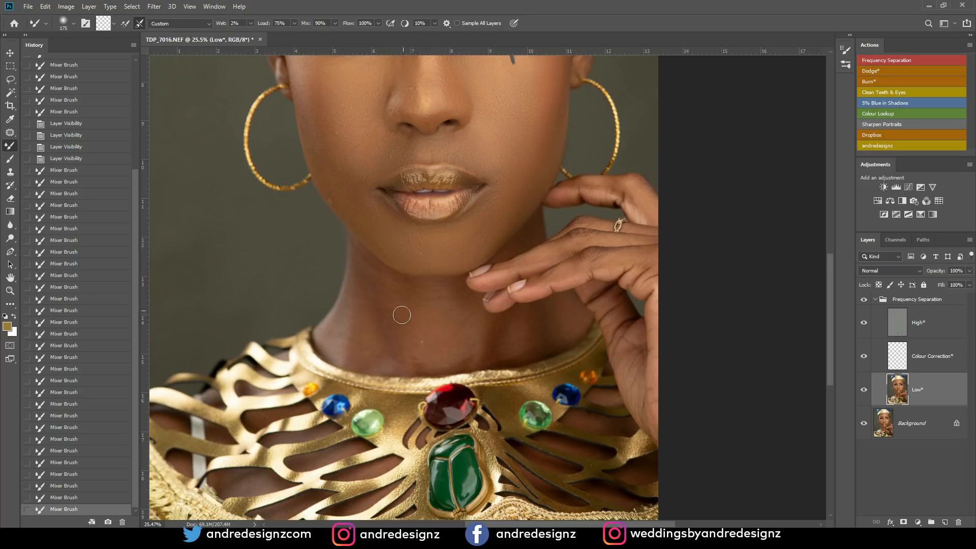
key("bracketright")
key("bracketright")
key("bracketright")
mouse_move(436, 324)
left_mouse_down()
mouse_move(422, 303)
mouse_move(429, 357)
mouse_move(460, 315)
mouse_move(370, 294)
mouse_move(388, 344)
mouse_move(447, 355)
mouse_move(560, 329)
mouse_move(567, 316)
mouse_move(429, 349)
mouse_move(438, 313)
mouse_move(429, 292)
mouse_move(384, 298)
mouse_move(374, 283)
mouse_move(385, 331)
left_mouse_up()
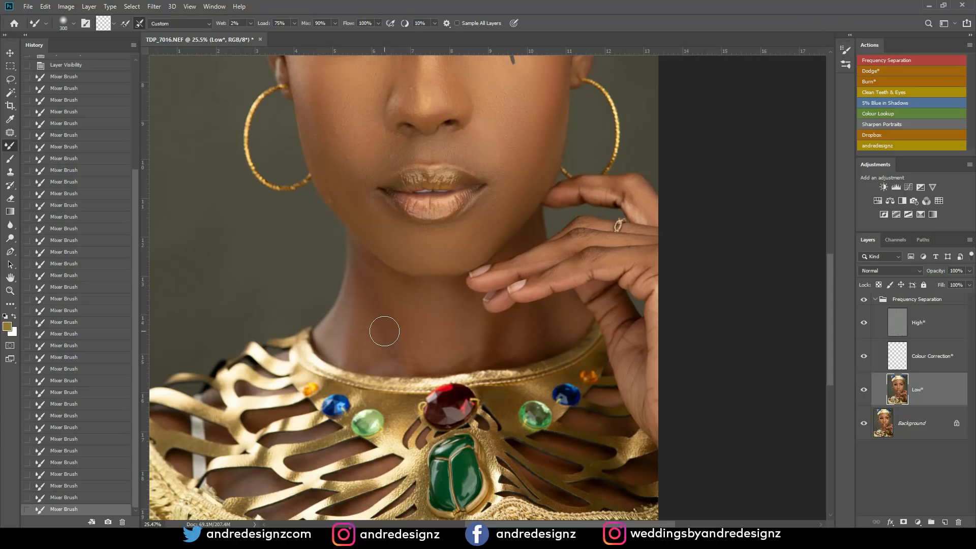
mouse_move(445, 297)
left_mouse_down()
mouse_move(435, 342)
mouse_move(451, 359)
left_mouse_up()
- Make the High* layer active and switch to the Patch Tool for texture cleanup
scroll(330, 261, "down", 3)
scroll(348, 268, "down", 2)
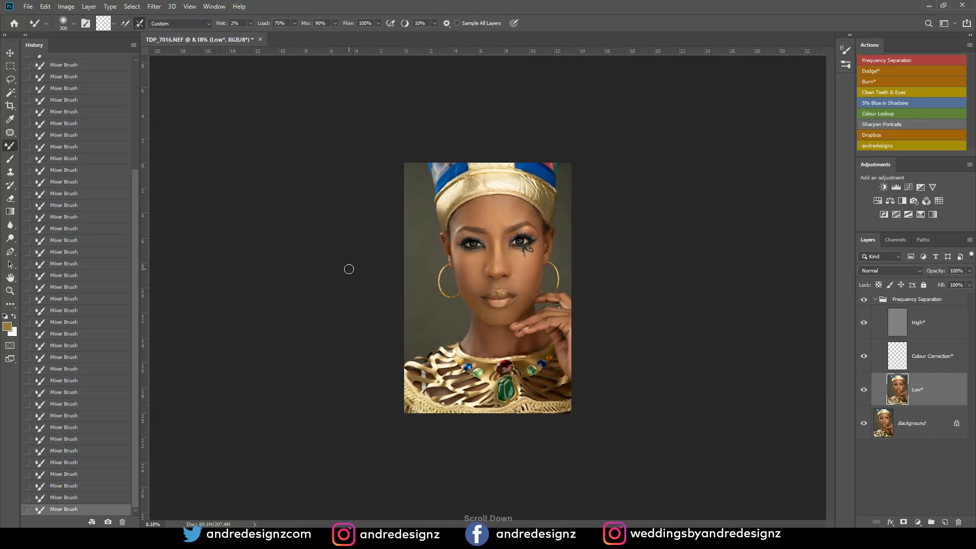
scroll(349, 268, "up", 3)
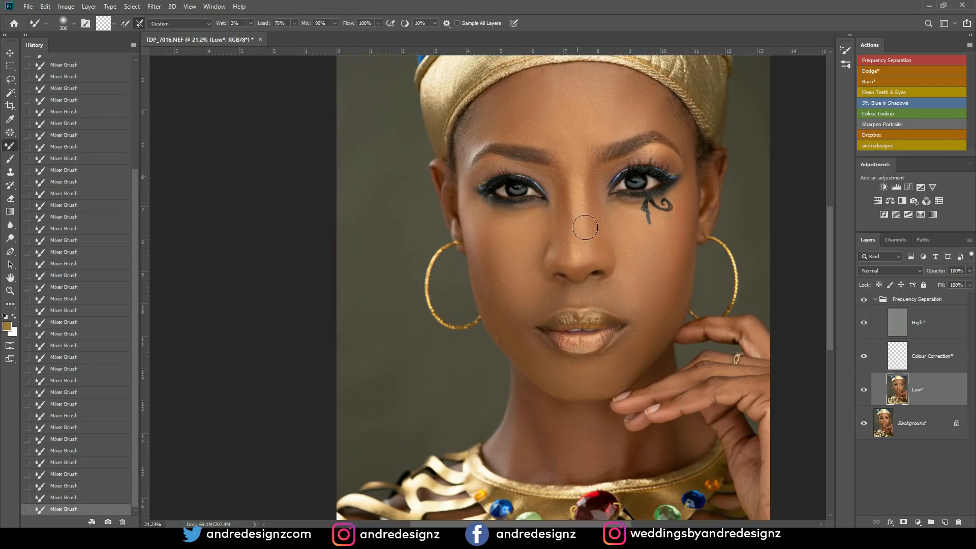
scroll(603, 362, "up", 3)
scroll(605, 361, "up", 1)
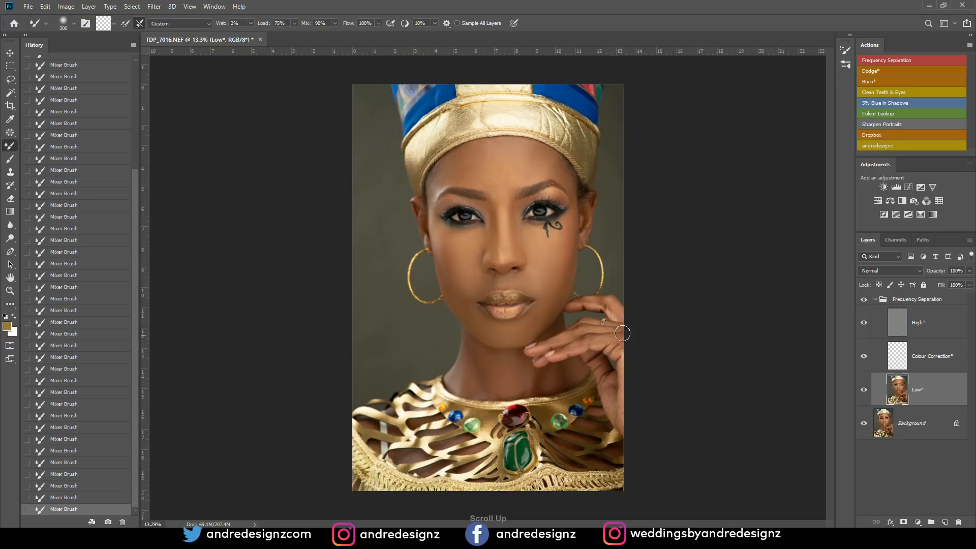
left_click(894, 325)
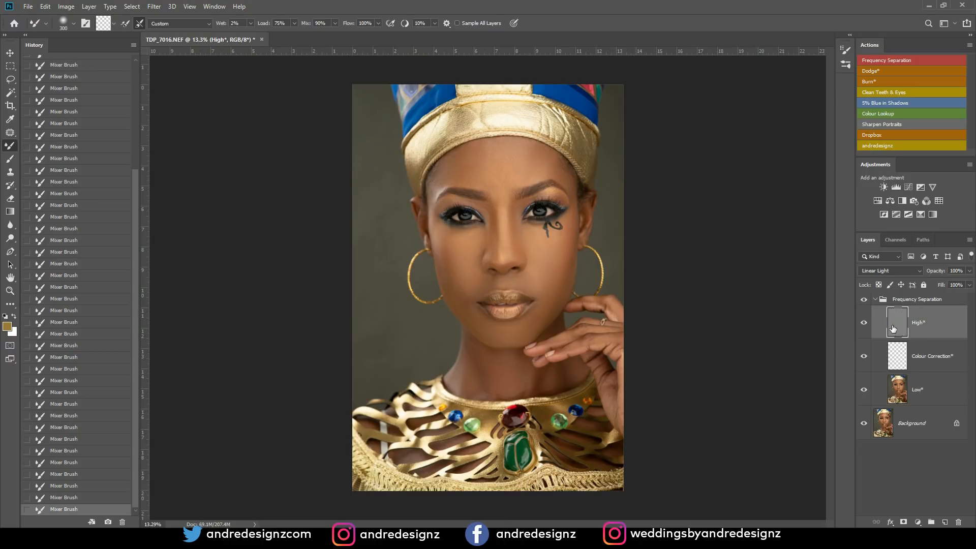
scroll(427, 208, "up", 5)
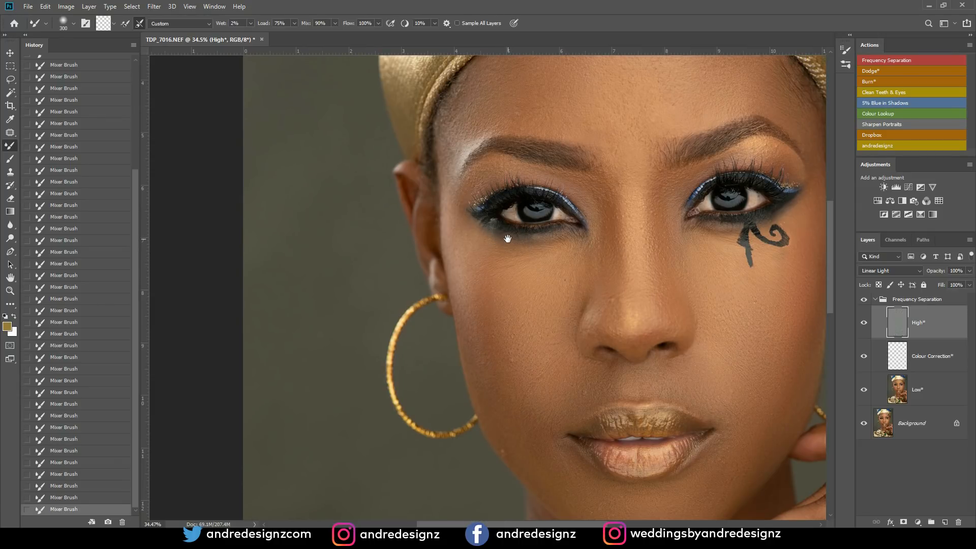
mouse_move(609, 213)
left_mouse_down()
mouse_move(475, 223)
mouse_move(547, 217)
left_mouse_up()
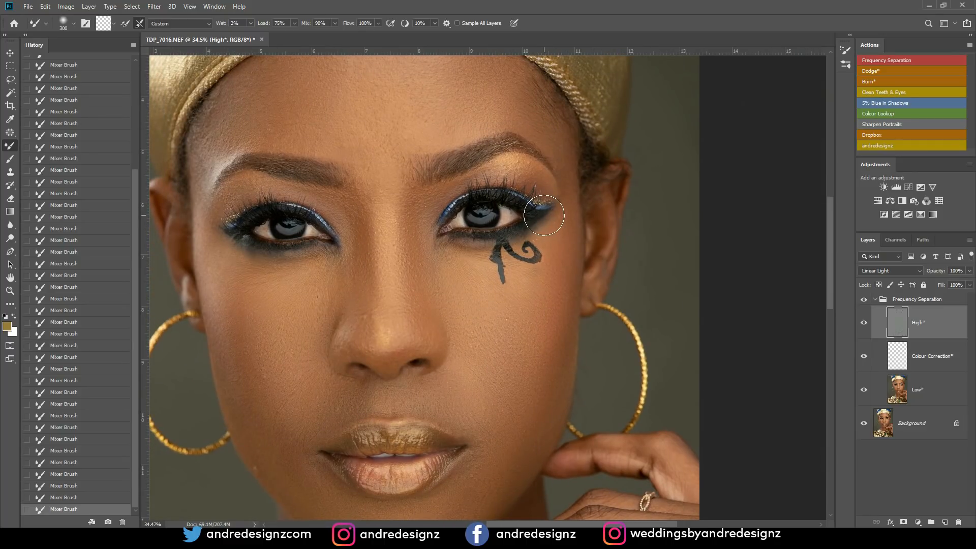
left_click_drag(347, 279, 307, 316)
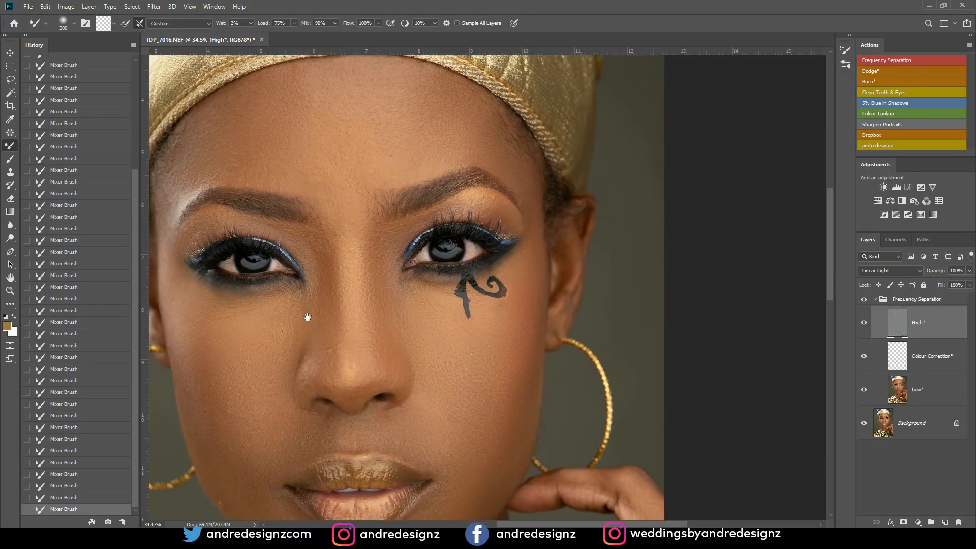
left_click(8, 134)
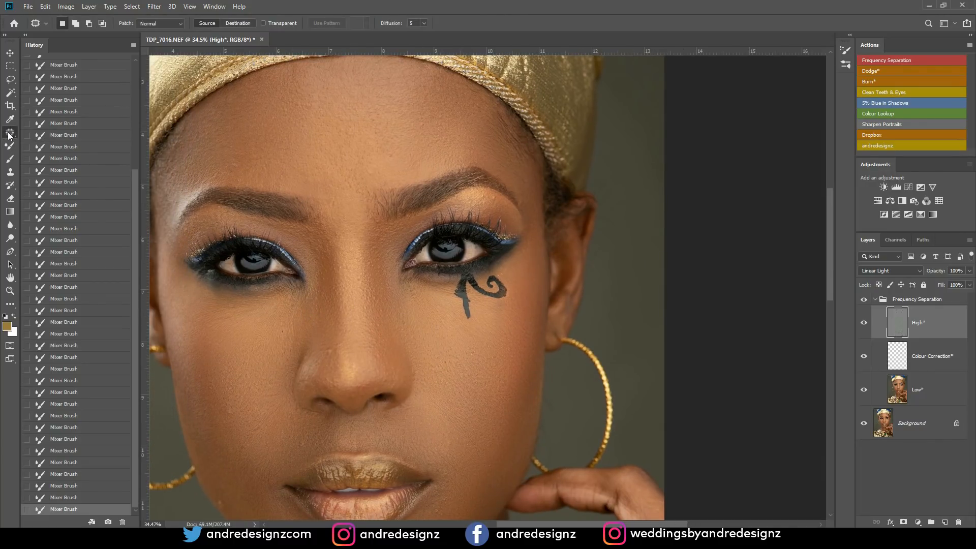
right_click(8, 135)
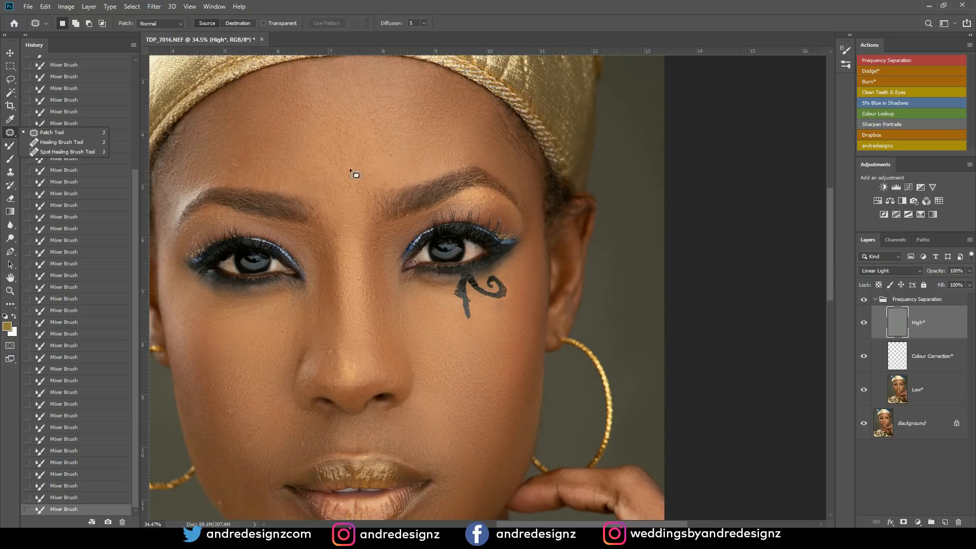
- Patch small blemishes around the nose and forehead on the High* layer, deselecting after each repair
left_click(342, 347)
mouse_move(328, 346)
left_mouse_down()
mouse_move(331, 366)
mouse_move(333, 358)
left_mouse_up()
key("ctrl+d")
mouse_move(333, 358)
left_mouse_down()
mouse_move(331, 366)
mouse_move(357, 366)
mouse_move(367, 287)
mouse_move(361, 304)
mouse_move(333, 287)
left_mouse_up()
key("ctrl+d")
key("ctrl+d")
mouse_move(231, 170)
left_mouse_down()
mouse_move(246, 168)
mouse_move(247, 118)
left_mouse_up()
key("ctrl+d")
left_click_drag(399, 164, 389, 185)
- Patch the texture blemishes on the left cheek and beside the right corner of the mouth
key("ctrl+d")
mouse_move(355, 243)
left_mouse_down()
mouse_move(346, 148)
mouse_move(362, 180)
mouse_move(368, 175)
left_mouse_up()
left_click_drag(260, 253, 257, 272)
key("ctrl+d")
mouse_move(242, 341)
left_mouse_down()
mouse_move(255, 360)
mouse_move(269, 349)
left_mouse_up()
key("ctrl+d")
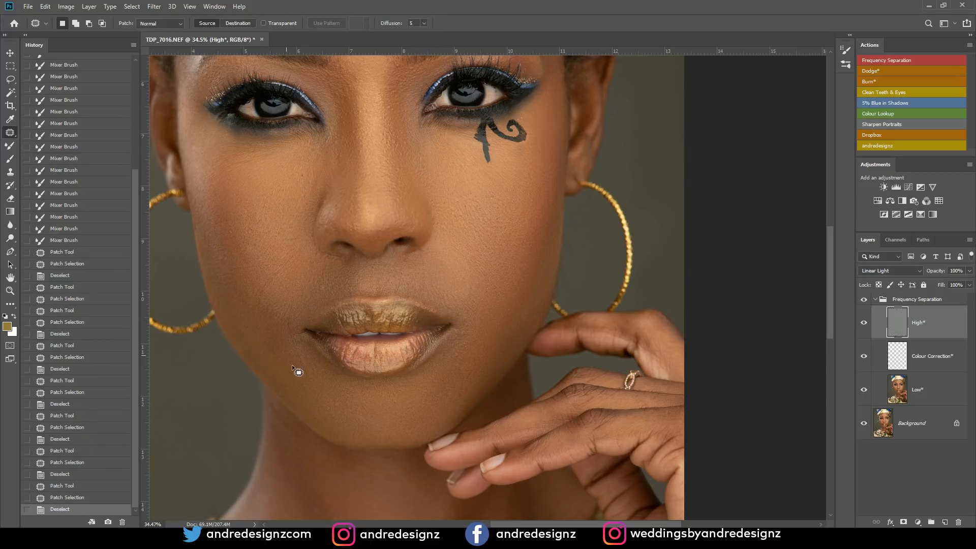
mouse_move(462, 347)
left_mouse_down()
mouse_move(456, 375)
mouse_move(439, 369)
mouse_move(465, 385)
mouse_move(473, 363)
left_mouse_up()
key("ctrl+d")
left_click_drag(471, 373, 484, 359)
key("ctrl+d")
- Patch the small spots under the left eye and down the left cheek
left_click_drag(496, 231, 515, 389)
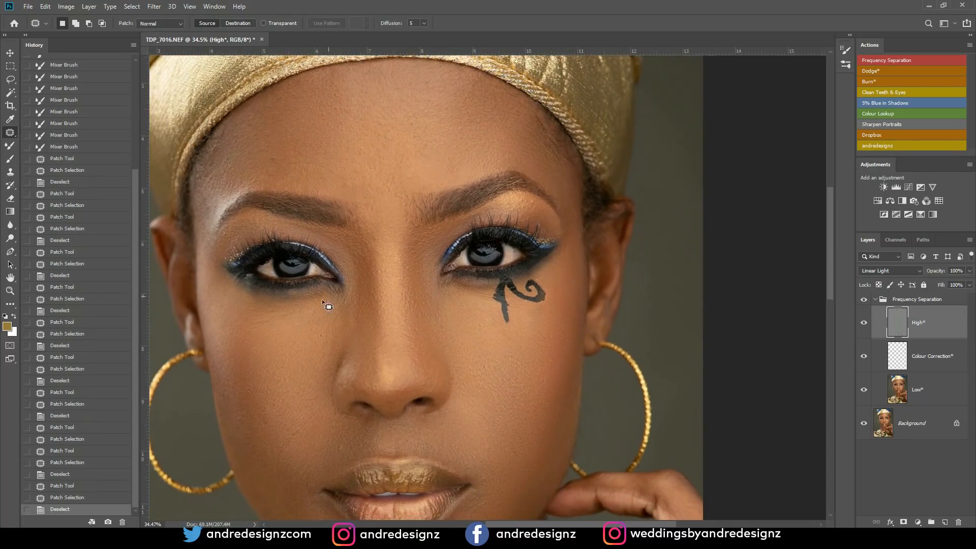
left_click_drag(325, 340, 324, 331)
left_click_drag(322, 334, 314, 346)
key("ctrl+d")
mouse_move(267, 319)
left_mouse_down()
mouse_move(247, 322)
mouse_move(270, 326)
mouse_move(262, 389)
mouse_move(254, 382)
left_mouse_up()
key("ctrl+d")
left_click_drag(251, 392, 268, 391)
key("ctrl+d")
mouse_move(266, 408)
left_mouse_down()
mouse_move(270, 426)
mouse_move(286, 421)
left_mouse_up()
key("ctrl+d")
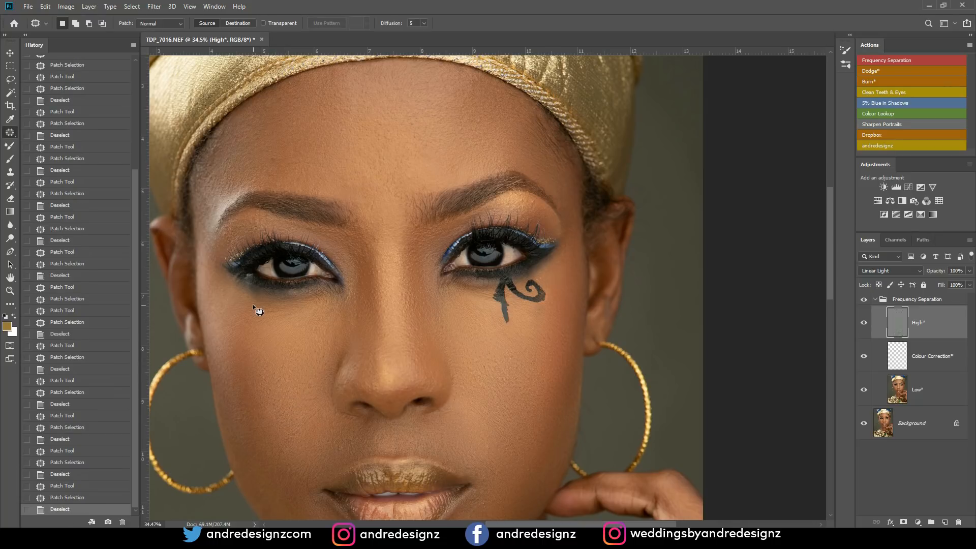
- Patch the blemish on the left side of the forehead at a closer zoom
left_click_drag(388, 166, 349, 155)
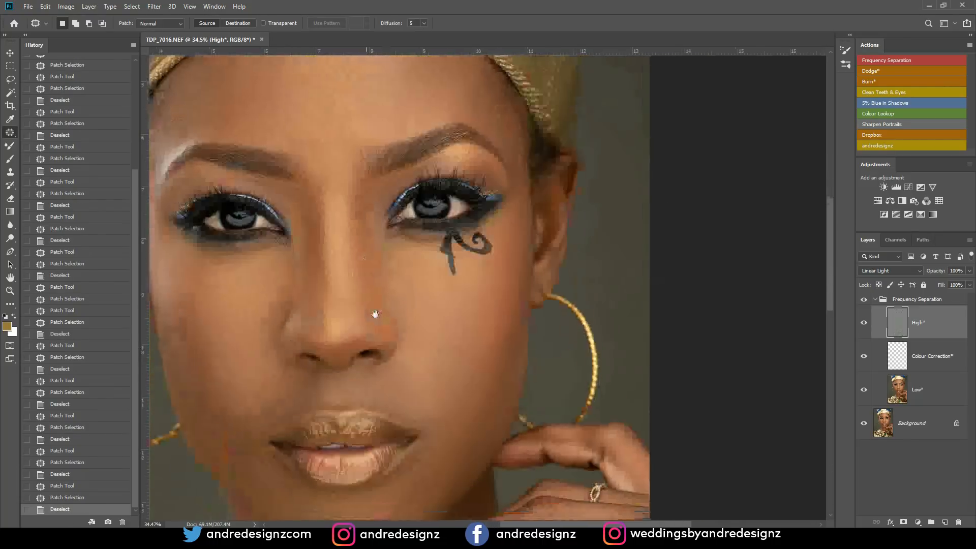
left_click_drag(371, 296, 401, 368)
left_click_drag(355, 203, 384, 277)
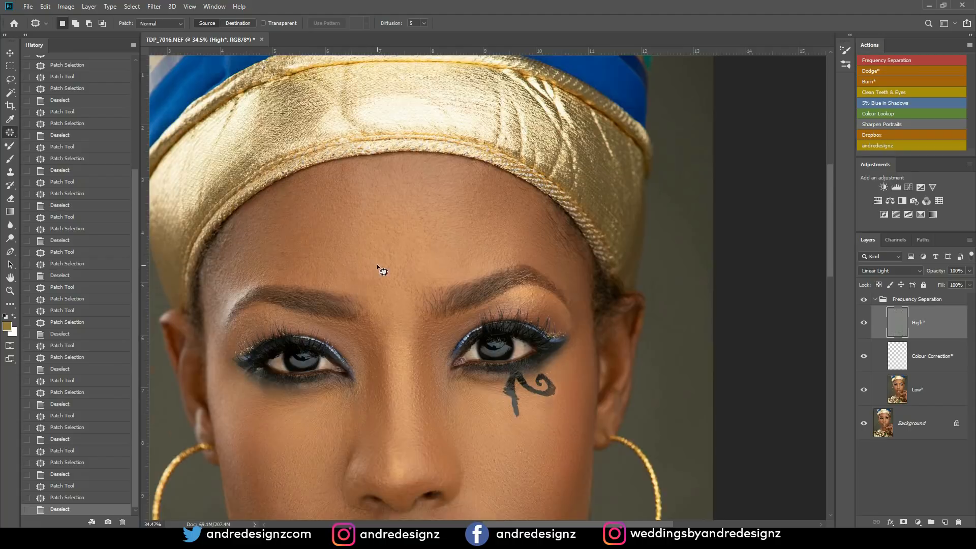
scroll(378, 265, "up", 3)
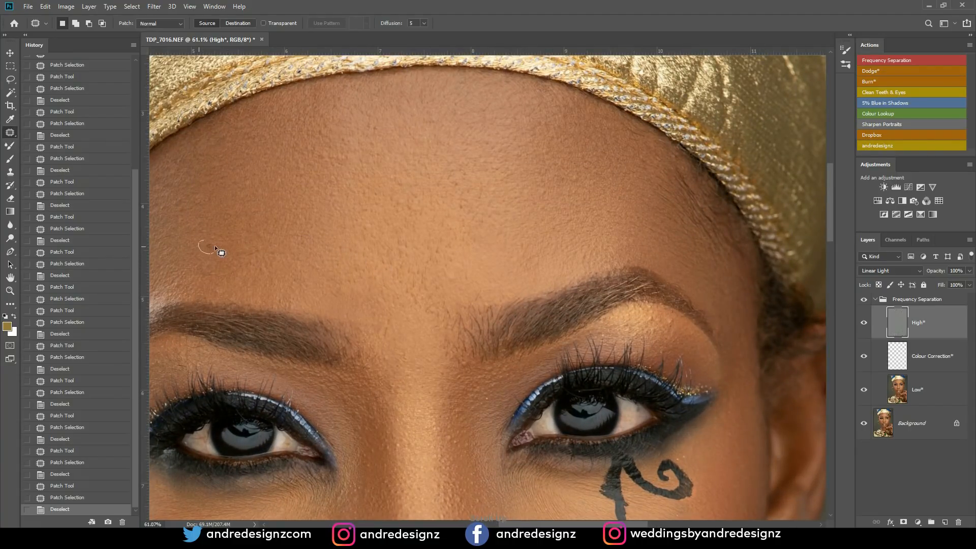
mouse_move(442, 234)
left_mouse_down()
mouse_move(296, 203)
mouse_move(335, 192)
mouse_move(388, 148)
left_mouse_up()
key("ctrl+d")
- Patch the remaining texture blemishes on the lower face and neck of the High* layer
left_click_drag(425, 480, 473, 199)
mouse_move(544, 343)
left_mouse_down()
mouse_move(430, 301)
mouse_move(449, 306)
mouse_move(445, 299)
mouse_move(483, 261)
mouse_move(473, 229)
left_mouse_up()
key("ctrl+d")
left_click_drag(456, 364, 456, 287)
mouse_move(401, 328)
left_mouse_down()
mouse_move(408, 332)
mouse_move(380, 311)
left_mouse_up()
key("ctrl+d")
left_click_drag(312, 265, 311, 266)
left_click_drag(318, 284, 281, 345)
key("ctrl+d")
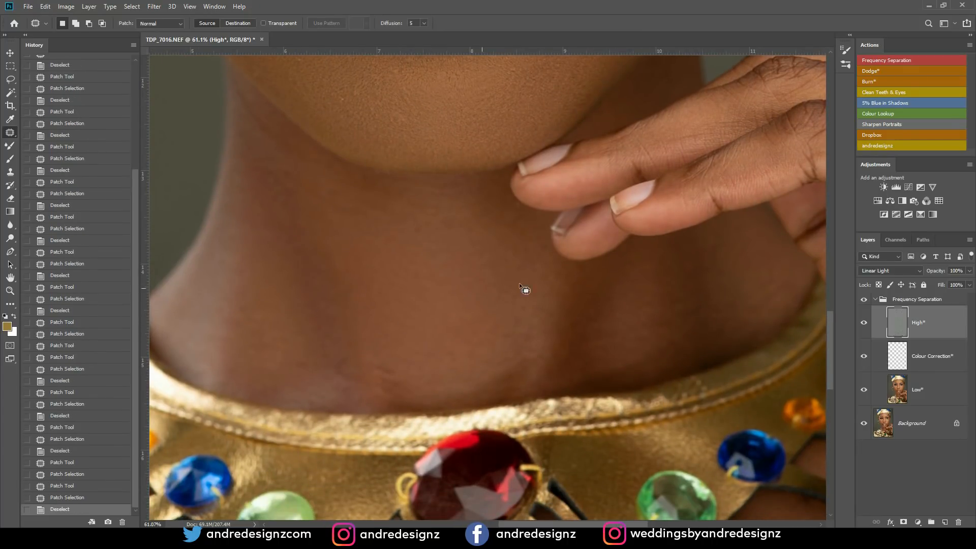
- Compare the whole portrait with and without the skin retouching by toggling the Frequency Separation group's visibility
scroll(530, 213, "down", 10)
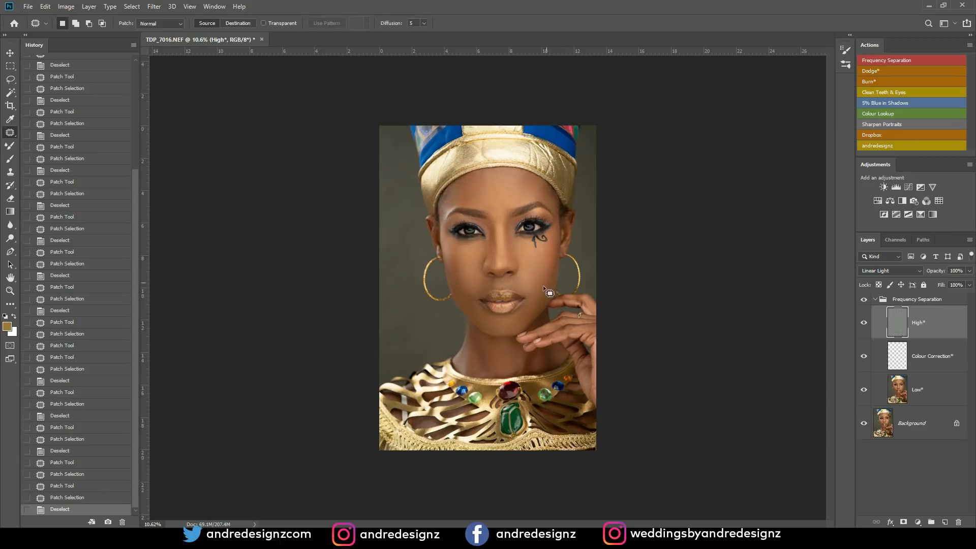
left_click(864, 299)
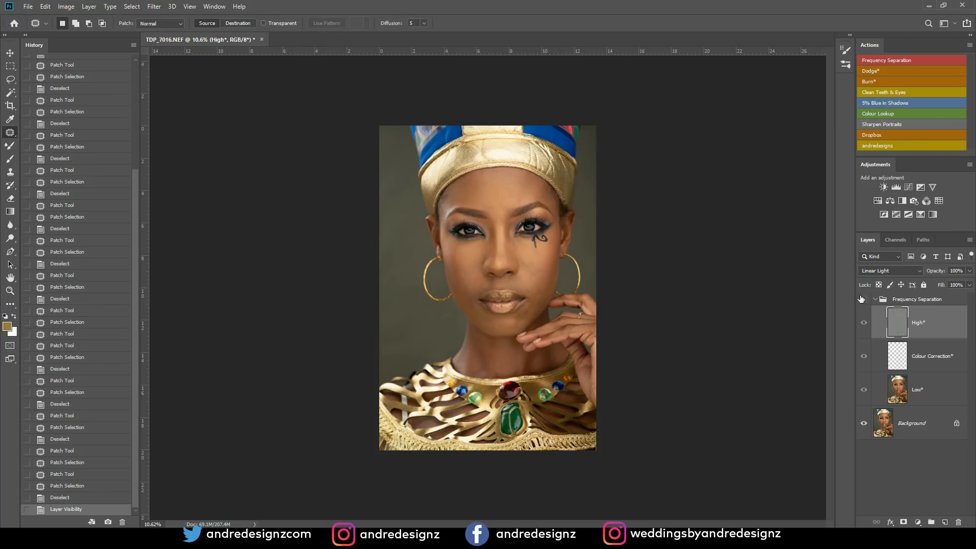
scroll(838, 282, "down", 2)
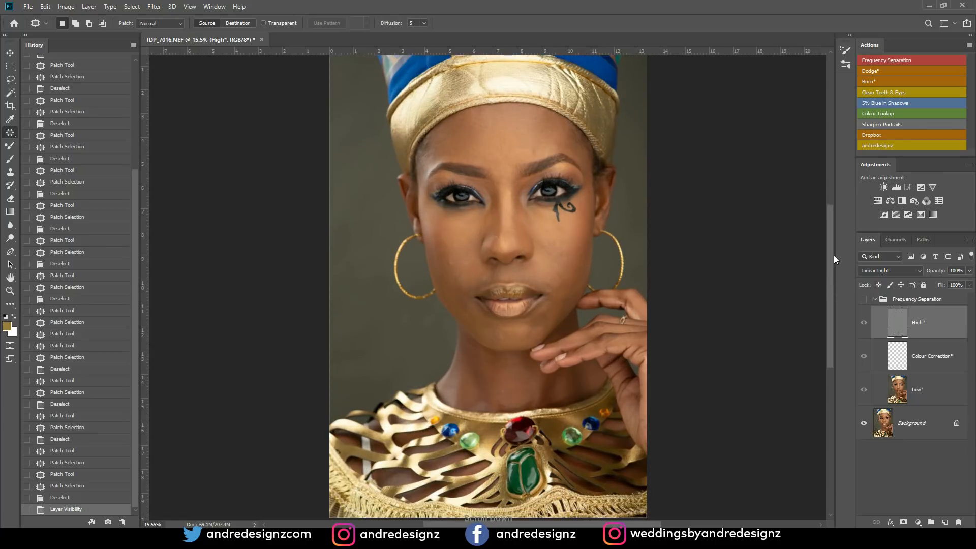
left_click(863, 300)
left_click(864, 300)
left_click(865, 300)
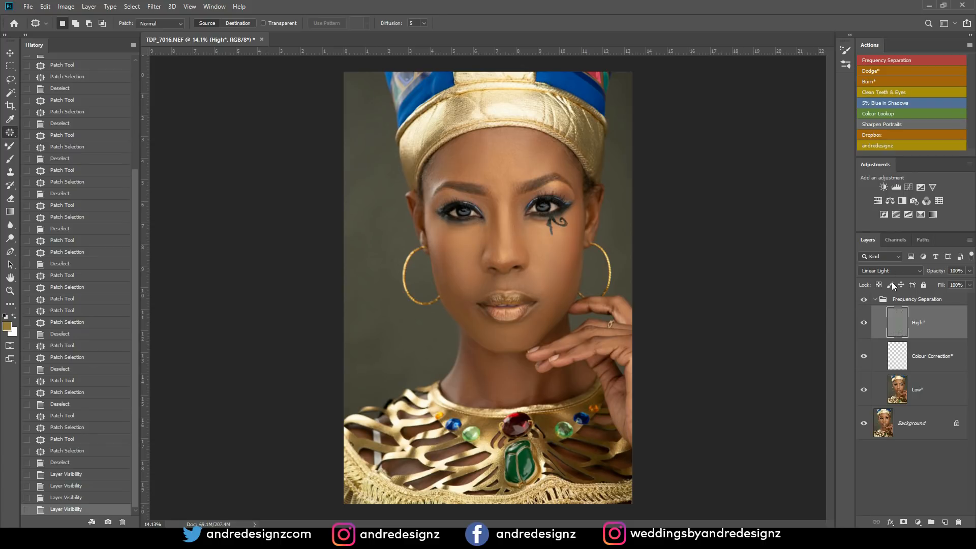
- Collapse the Frequency Separation group and run the Burn* action to add a masked burn layer above it
left_click(880, 301)
left_click(876, 301)
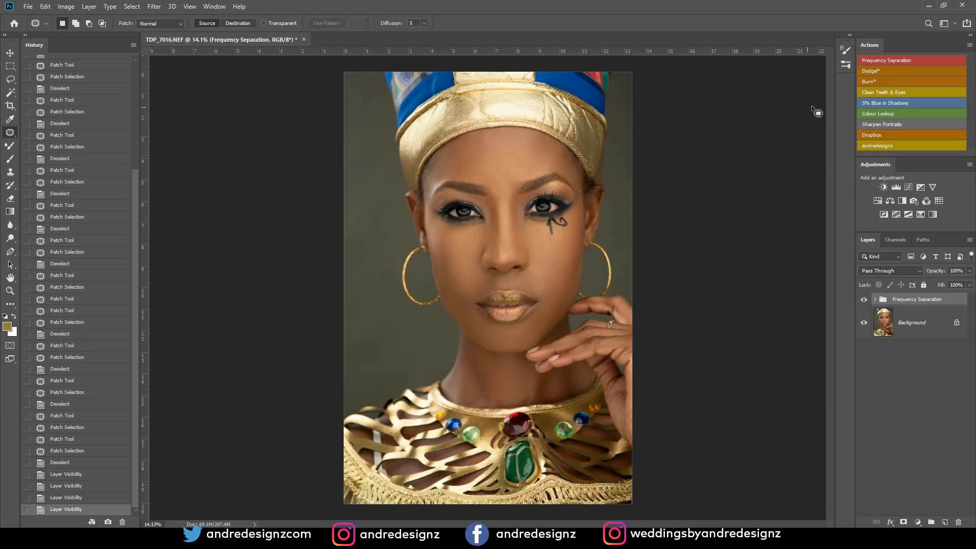
left_click(869, 81)
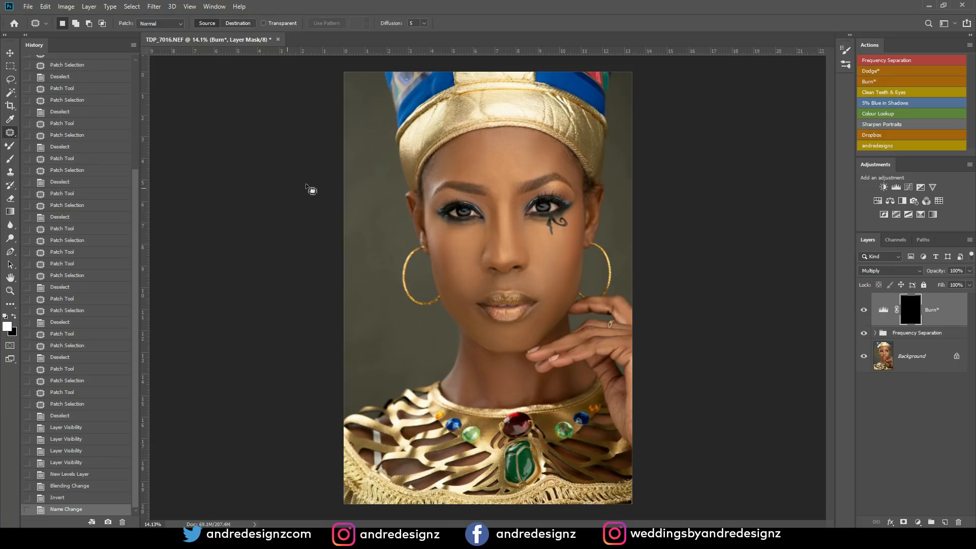
- Set up the Brush tool with a soft round tip and 1% flow for painting on the Burn* mask
key("b")
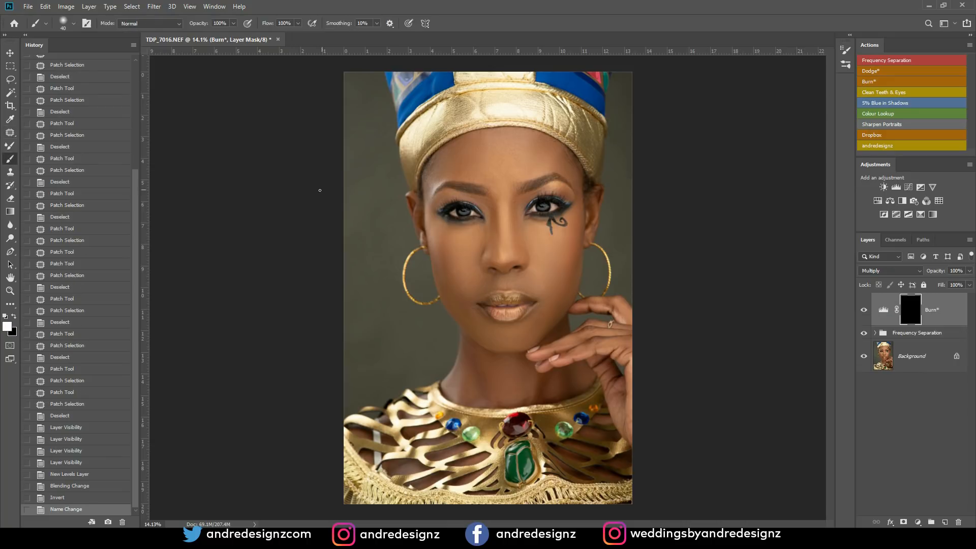
left_click(298, 23)
left_click(382, 177)
right_click(396, 167)
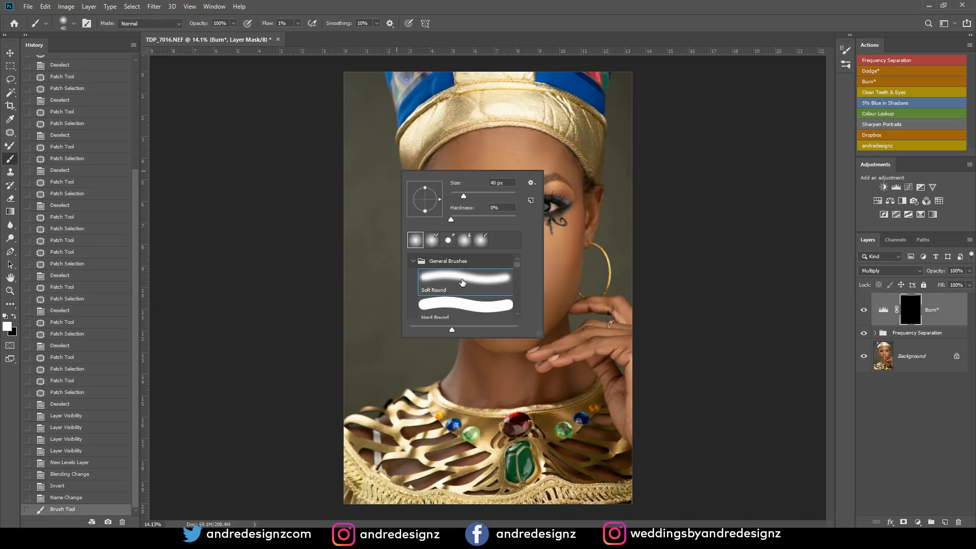
left_click(657, 172)
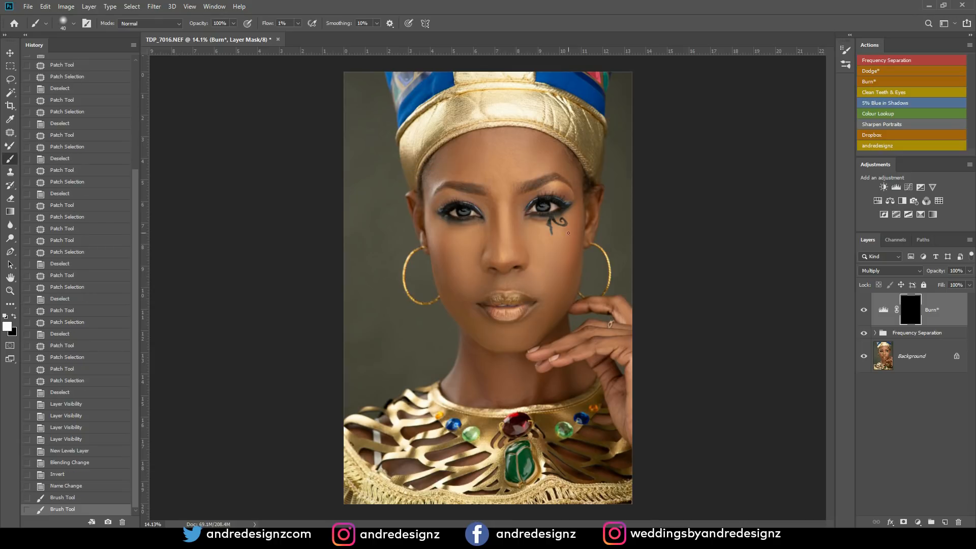
- Darken the left cheek contour and jawline by painting white on the Burn* mask with a size 300 brush
scroll(568, 233, "up", 11)
scroll(348, 238, "down", 5)
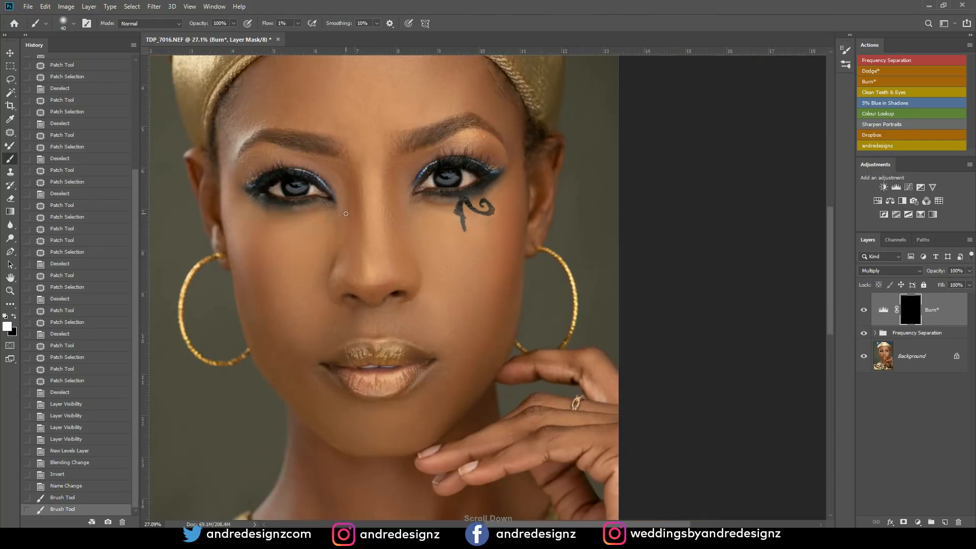
key("bracketright")
key("bracketright")
key("bracketright")
key("bracketright")
key("bracketright")
key("bracketright")
key("bracketleft")
left_click_drag(254, 259, 281, 331)
left_click_drag(277, 371, 249, 240)
left_click_drag(291, 366, 237, 209)
left_click_drag(305, 410, 271, 348)
left_click_drag(270, 346, 335, 426)
left_click_drag(334, 424, 327, 414)
- Compare the cheek contour before and after burning by toggling the Burn* layer's visibility
left_click(863, 310)
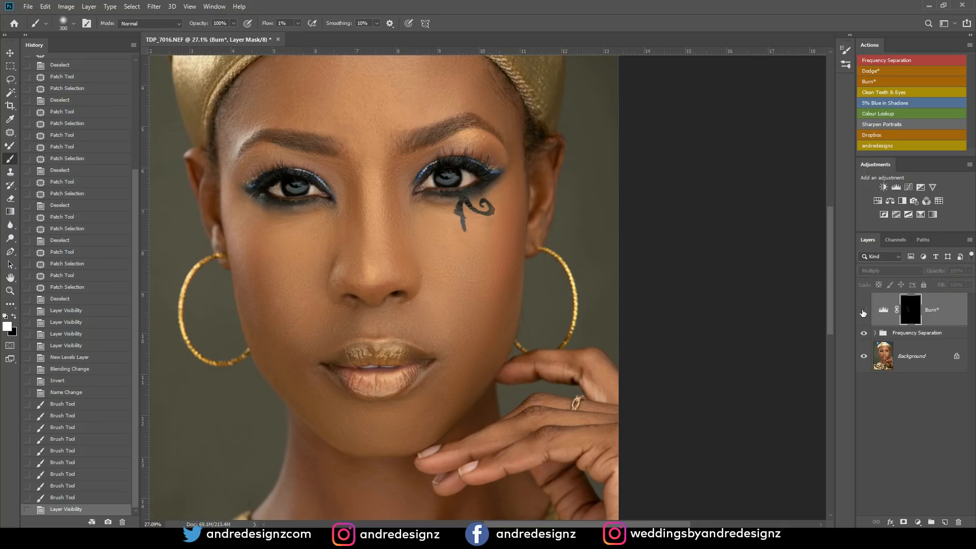
left_click(863, 310)
key("ctrl+0")
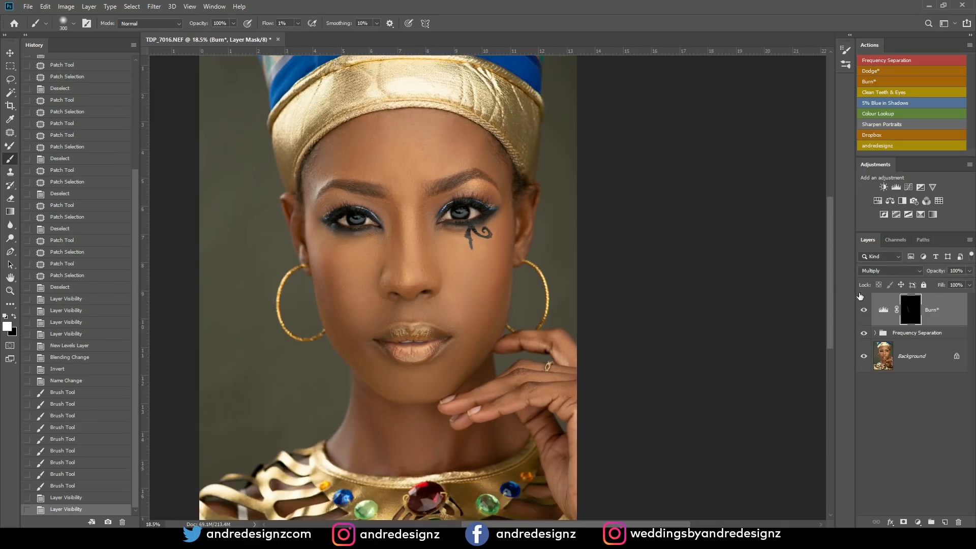
- Darken the right outer cheek and jawline on the Burn* mask
scroll(834, 296, "up", 3)
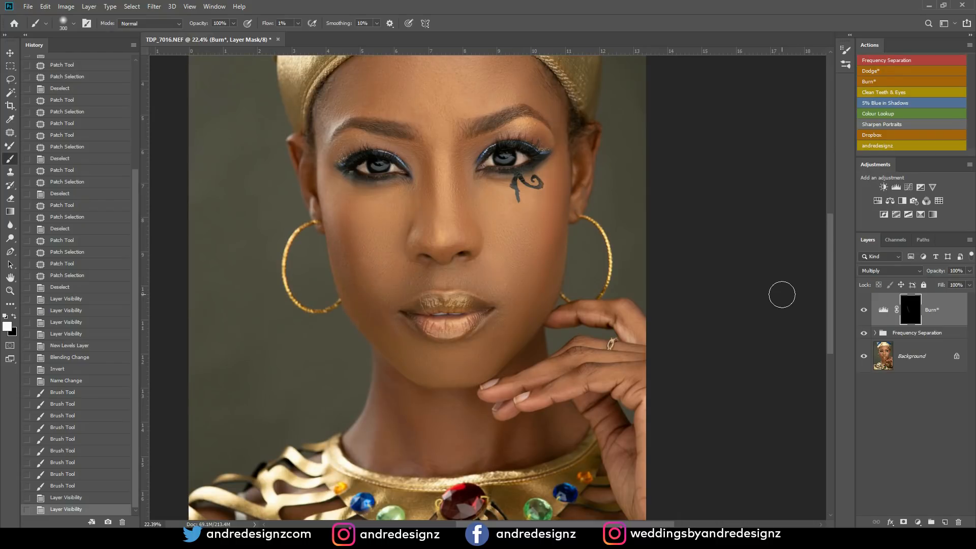
mouse_move(557, 204)
left_mouse_down()
mouse_move(533, 263)
mouse_move(544, 234)
left_mouse_up()
left_click_drag(540, 275, 549, 239)
mouse_move(526, 310)
left_mouse_down()
mouse_move(547, 266)
mouse_move(550, 199)
mouse_move(528, 265)
mouse_move(539, 320)
left_mouse_up()
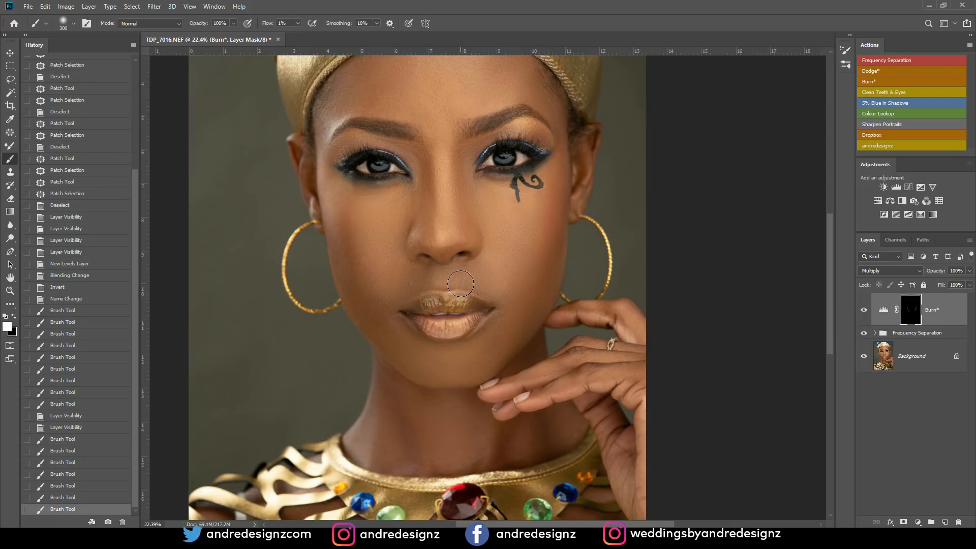
- Darken the skin beside the left ear, the left temple and the left side of the forehead on the Burn* mask
mouse_move(323, 214)
left_mouse_down()
mouse_move(326, 171)
mouse_move(331, 222)
left_mouse_up()
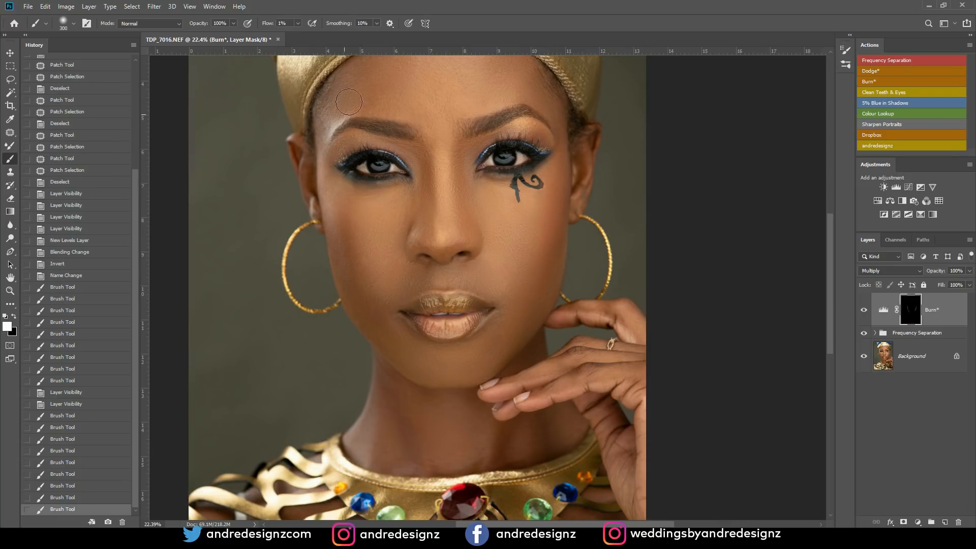
left_click_drag(326, 128, 324, 138)
mouse_move(382, 77)
left_mouse_down()
mouse_move(338, 110)
mouse_move(355, 98)
mouse_move(342, 83)
left_mouse_up()
left_click_drag(342, 82, 353, 99)
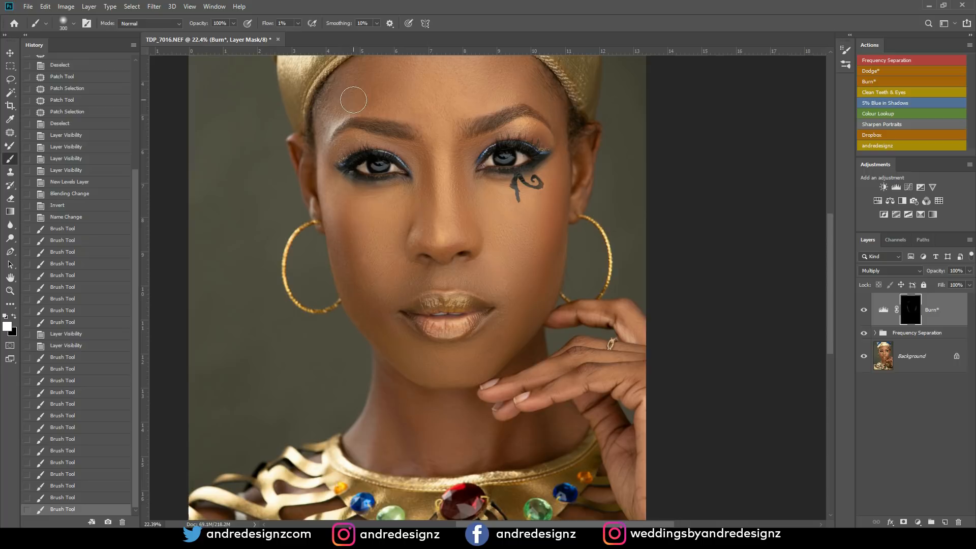
key("space")
left_click_drag(431, 87, 413, 193)
mouse_move(389, 152)
left_mouse_down()
mouse_move(389, 173)
mouse_move(351, 186)
left_mouse_up()
mouse_move(306, 223)
left_mouse_down()
mouse_move(350, 188)
mouse_move(305, 241)
mouse_move(371, 203)
left_mouse_up()
left_click_drag(371, 203, 354, 221)
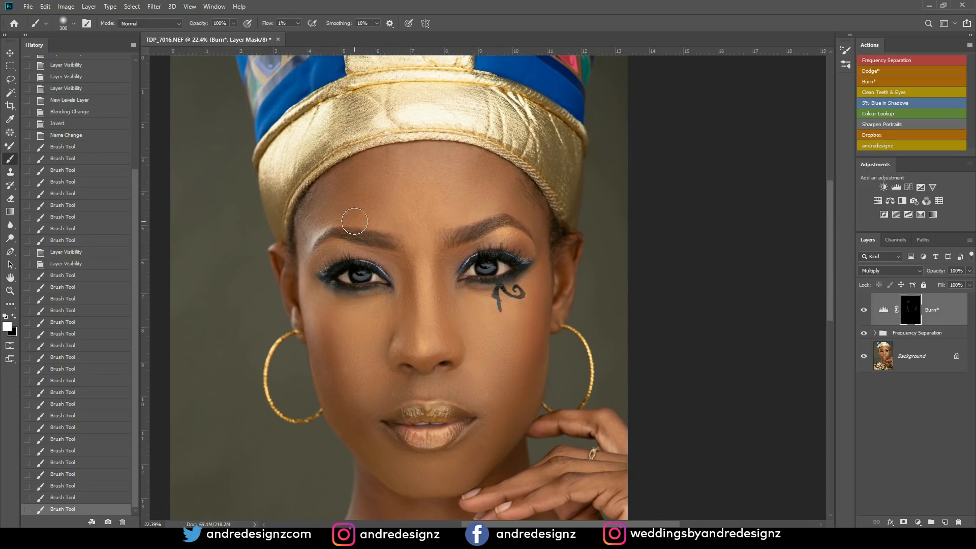
- Darken the right side of the forehead, the nose contour, the lower left cheek and the neck on the Burn* mask
mouse_move(503, 182)
left_mouse_down()
mouse_move(541, 239)
mouse_move(493, 179)
mouse_move(478, 224)
mouse_move(528, 205)
mouse_move(479, 220)
mouse_move(496, 173)
mouse_move(476, 211)
left_mouse_up()
mouse_move(404, 266)
left_mouse_down()
mouse_move(409, 340)
mouse_move(406, 268)
mouse_move(401, 276)
mouse_move(440, 285)
mouse_move(442, 255)
mouse_move(457, 341)
left_mouse_up()
mouse_move(458, 341)
left_mouse_down()
mouse_move(464, 349)
mouse_move(431, 237)
left_mouse_up()
left_click_drag(350, 322, 358, 356)
left_click_drag(369, 419, 376, 448)
mouse_move(471, 447)
left_mouse_down()
mouse_move(475, 425)
mouse_move(474, 439)
left_mouse_up()
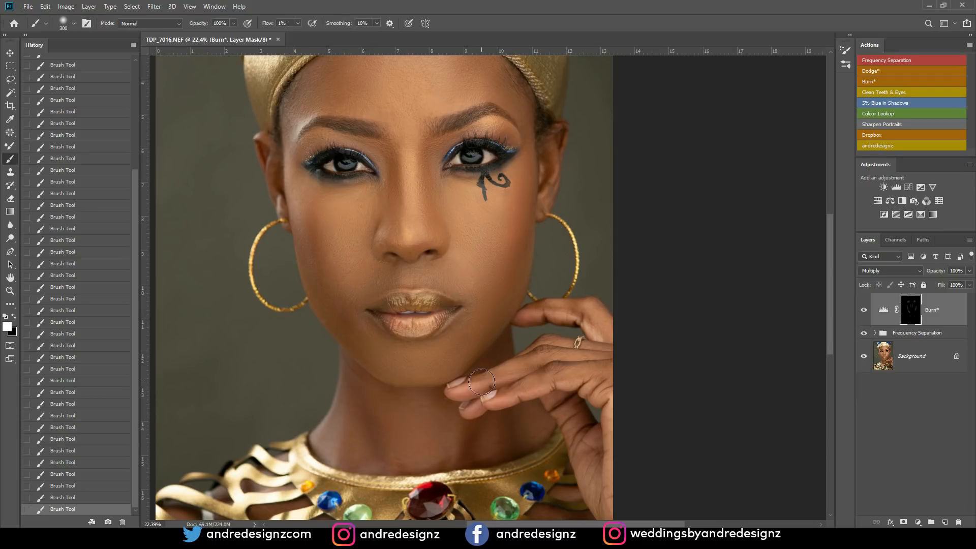
- Run the Dodge* action to add a dodge layer and brighten the chin and left cheek on its mask
left_click(877, 72)
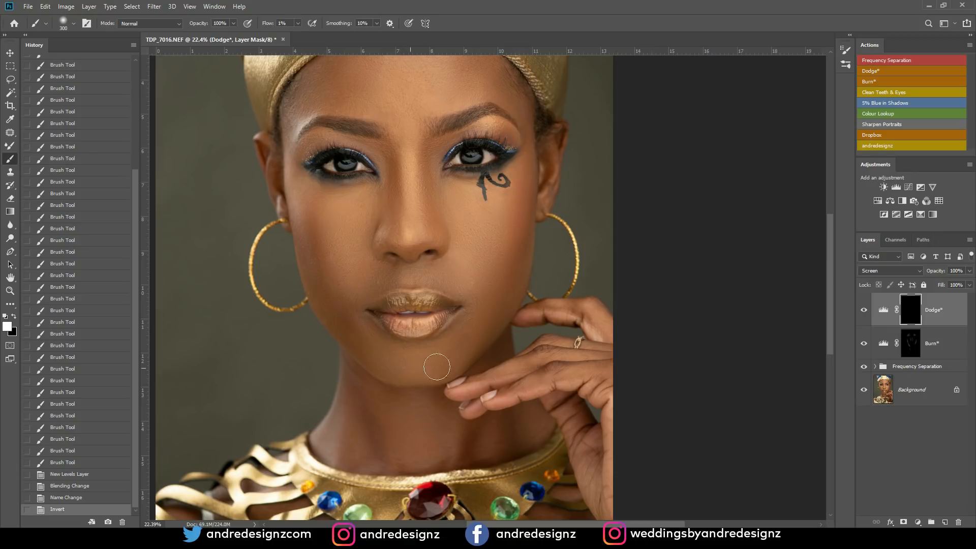
mouse_move(426, 367)
left_mouse_down()
mouse_move(400, 358)
mouse_move(399, 370)
mouse_move(422, 370)
mouse_move(413, 363)
left_mouse_up()
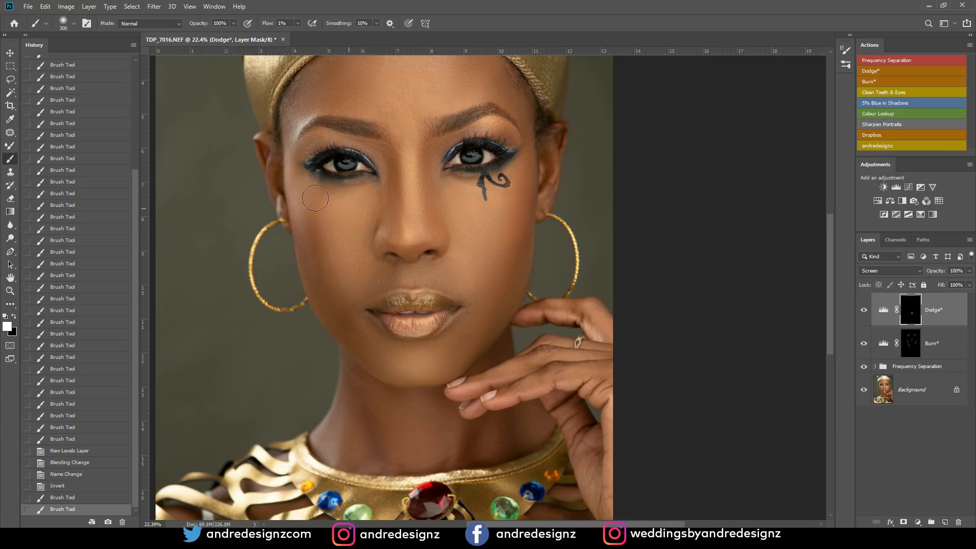
left_click_drag(330, 232, 328, 220)
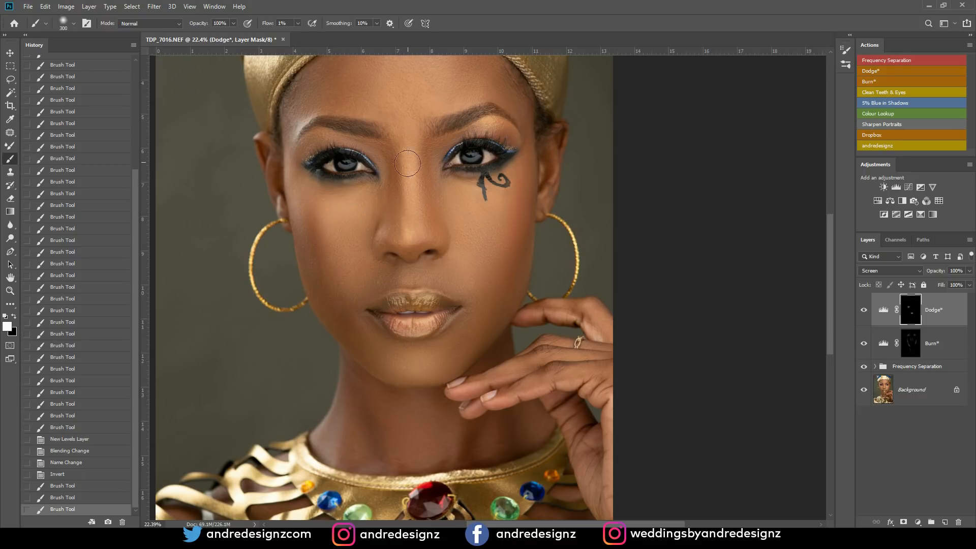
- Brighten the skin under the right eye, beside the mouth, both brow bones, the left cheek and the chin on the Dodge* mask
mouse_move(473, 202)
left_mouse_down()
mouse_move(490, 213)
mouse_move(500, 201)
left_mouse_up()
left_click_drag(476, 281, 476, 270)
left_click_drag(477, 149, 478, 131)
left_click_drag(312, 144, 315, 138)
left_click_drag(319, 135, 309, 144)
mouse_move(305, 199)
left_mouse_down()
mouse_move(317, 213)
mouse_move(375, 203)
mouse_move(342, 249)
left_mouse_up()
left_click_drag(403, 361, 401, 358)
- Brighten the centre and both sides of the neck on the Dodge* mask
mouse_move(402, 434)
left_mouse_down()
mouse_move(421, 462)
mouse_move(442, 456)
left_mouse_up()
left_click_drag(449, 418, 448, 431)
mouse_move(360, 424)
left_mouse_down()
mouse_move(365, 434)
mouse_move(357, 422)
mouse_move(349, 444)
left_mouse_up()
left_click_drag(342, 402, 370, 432)
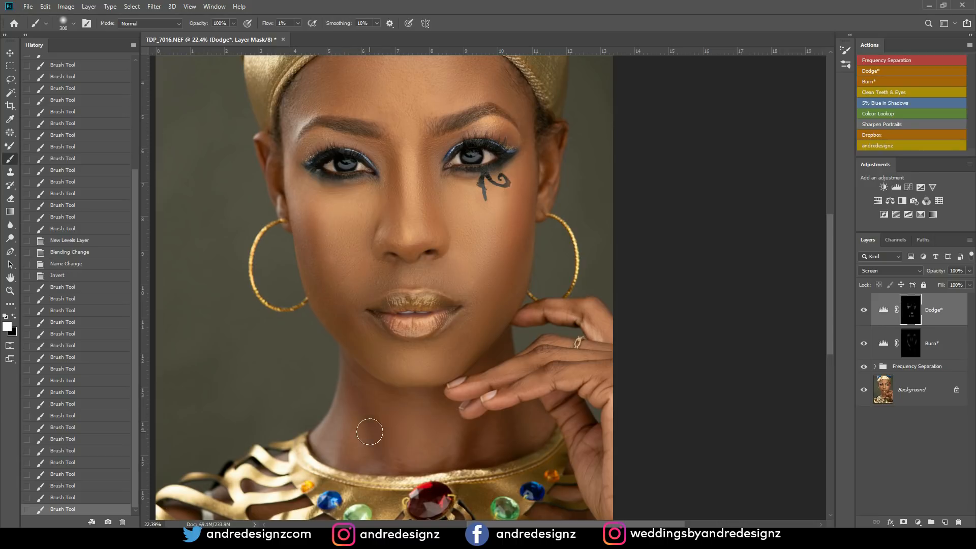
left_click_drag(501, 435, 523, 418)
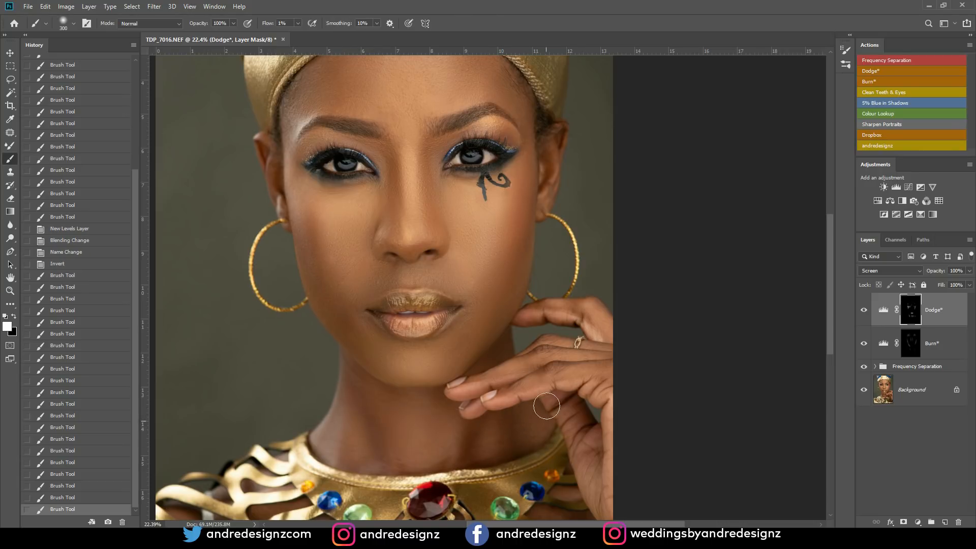
- Hide the Dodge* layer and compare the whole portrait with and without the Burn* layer
scroll(564, 258, "down", 5)
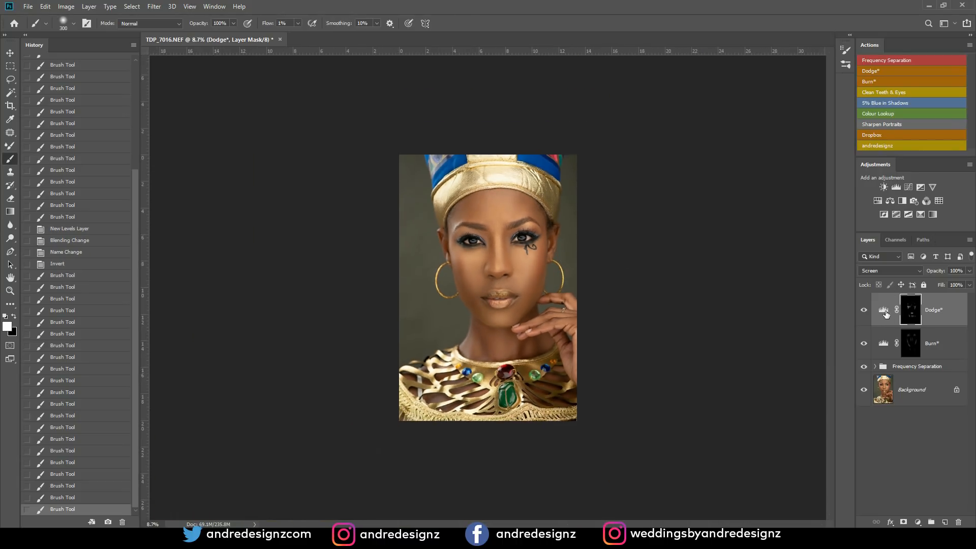
left_click(862, 317)
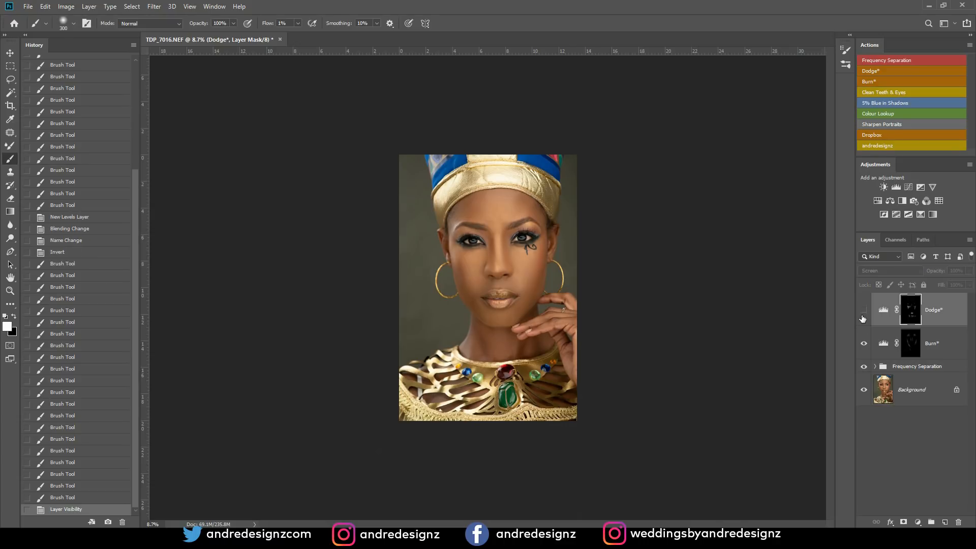
left_click(867, 347)
left_click(866, 347)
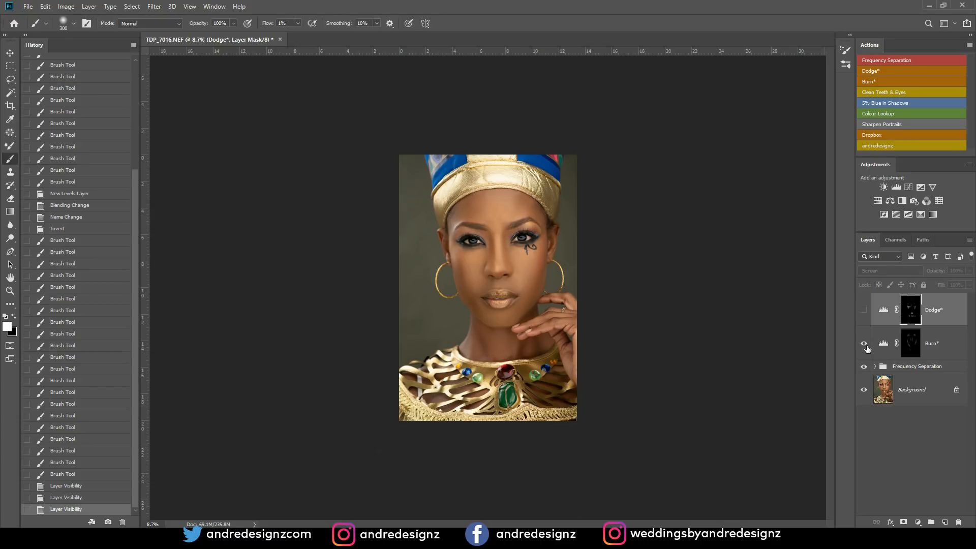
left_click(866, 348)
left_click(867, 347)
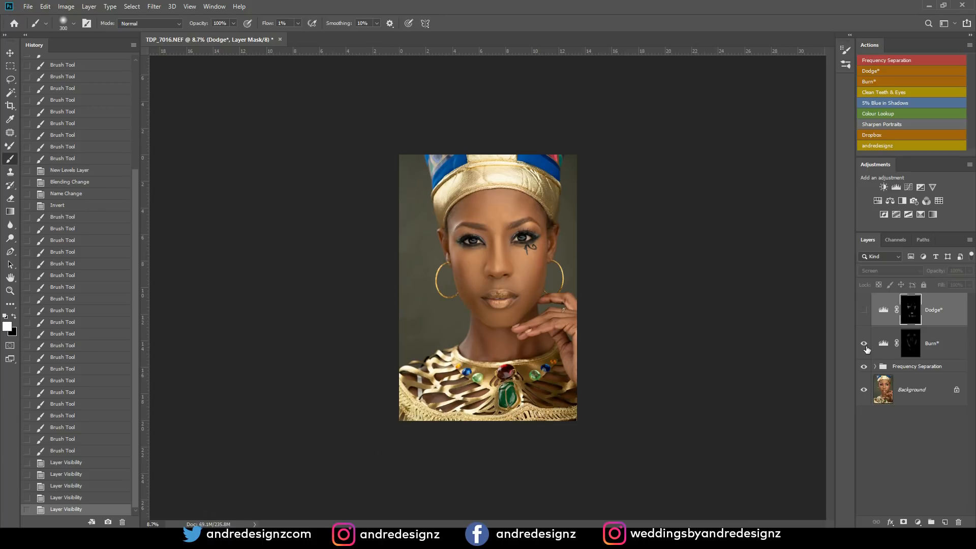
left_click(864, 345)
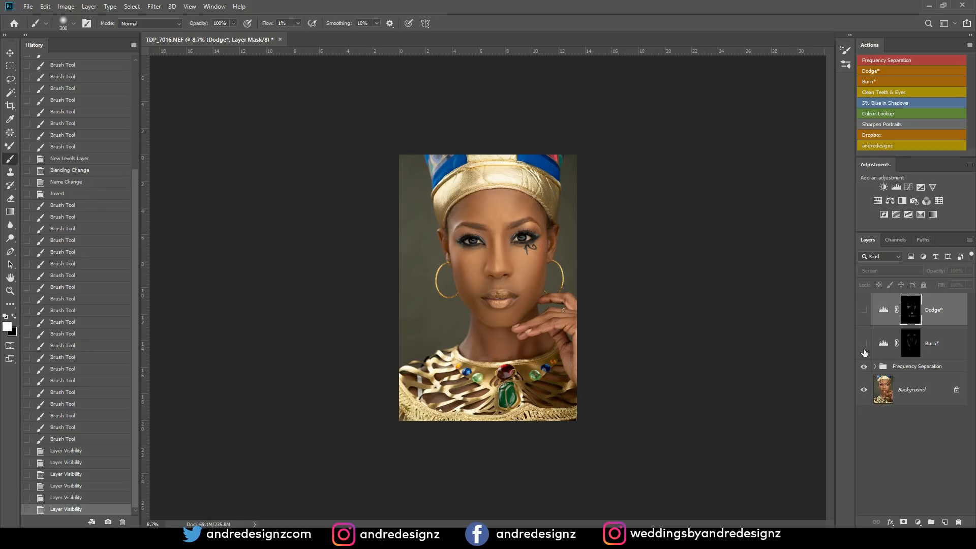
left_click(865, 344)
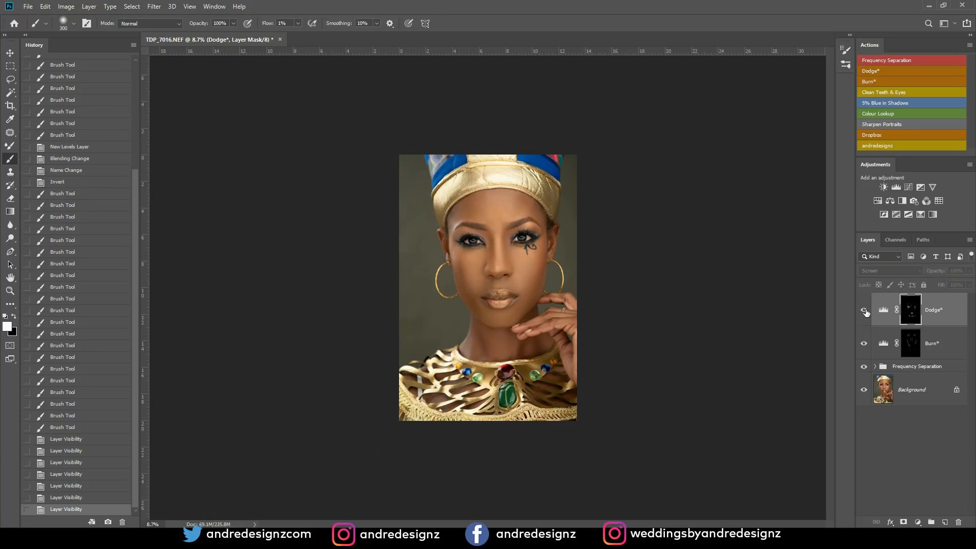
- Compare the portrait with and without dodging and burning by toggling the Dodge* and Burn* layers' visibility, leaving both shown
left_click(865, 311)
left_click(865, 311)
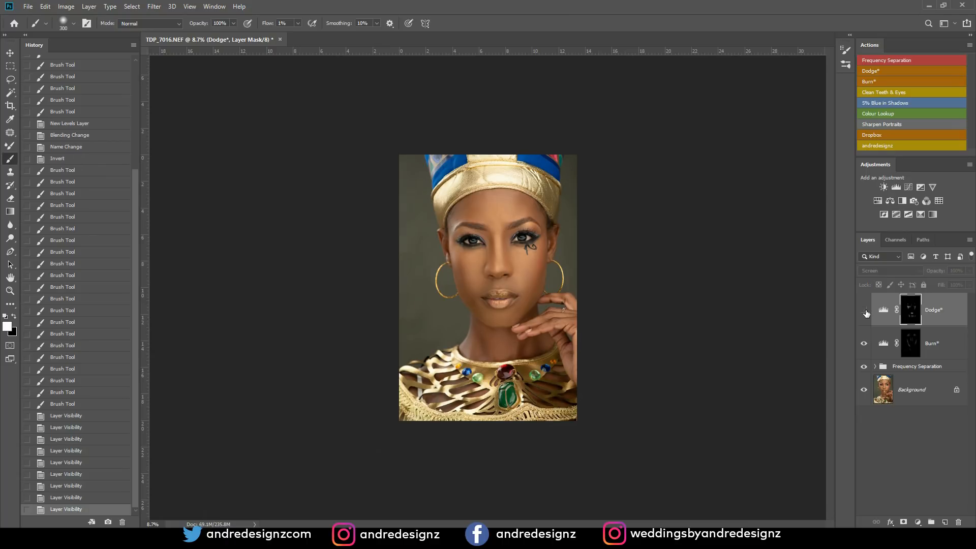
left_click(865, 311)
left_click(864, 345)
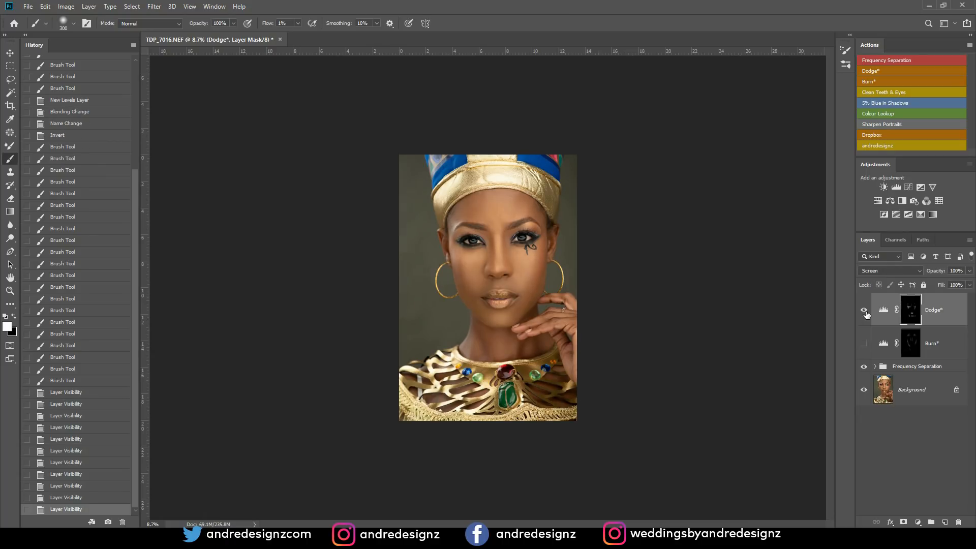
left_click(864, 312)
left_click(866, 345)
left_click(865, 312)
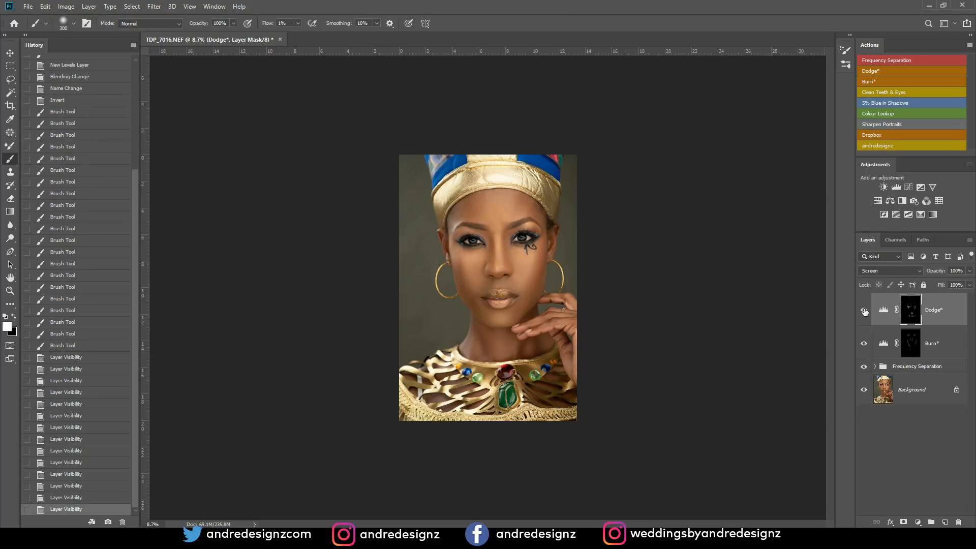
left_click(865, 311)
left_click(864, 312)
left_click(865, 312)
left_click(865, 312)
left_click(865, 312)
left_click(865, 312)
- Brighten the centre of the forehead on the Dodge* mask, enlarging the brush to 700
scroll(425, 119, "up", 1)
scroll(494, 169, "up", 5)
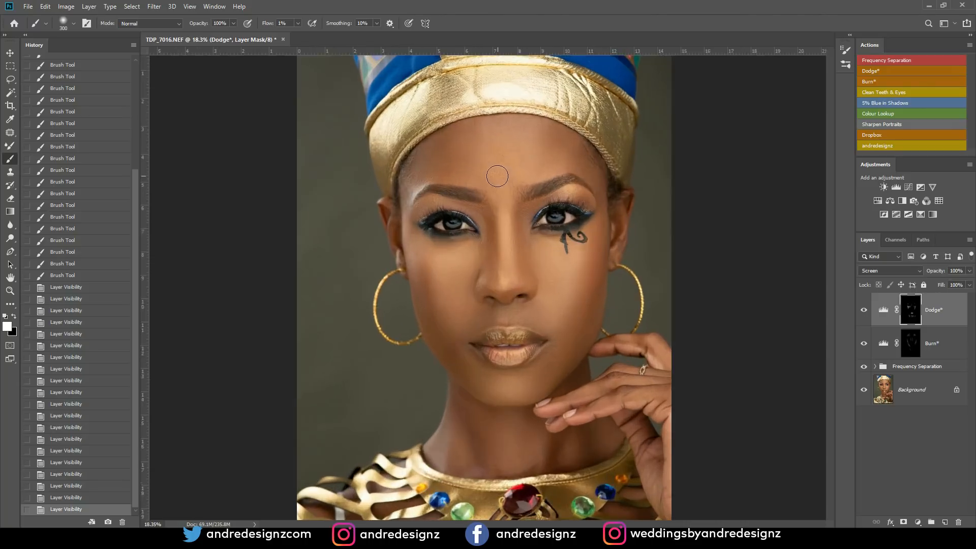
scroll(356, 161, "up", 1)
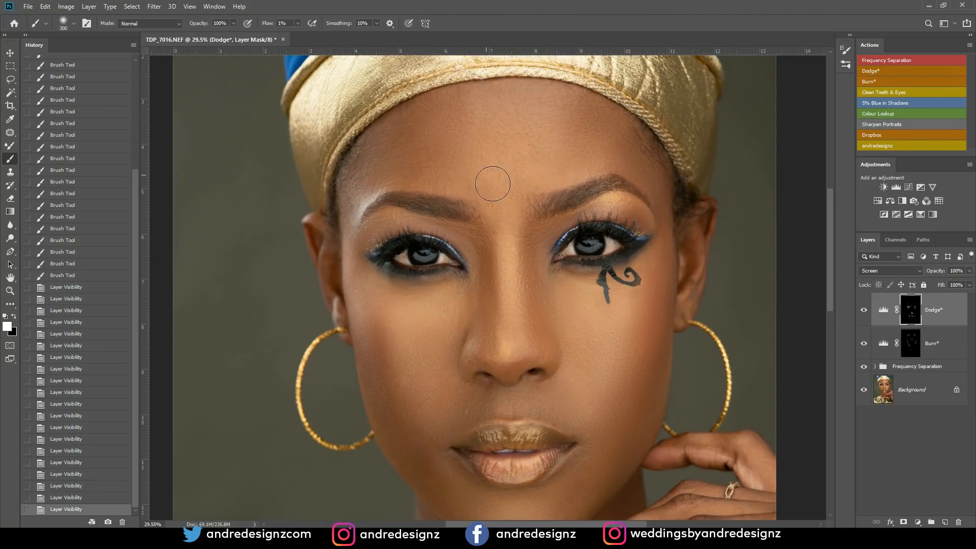
mouse_move(507, 161)
left_mouse_down()
mouse_move(502, 127)
mouse_move(520, 118)
left_mouse_up()
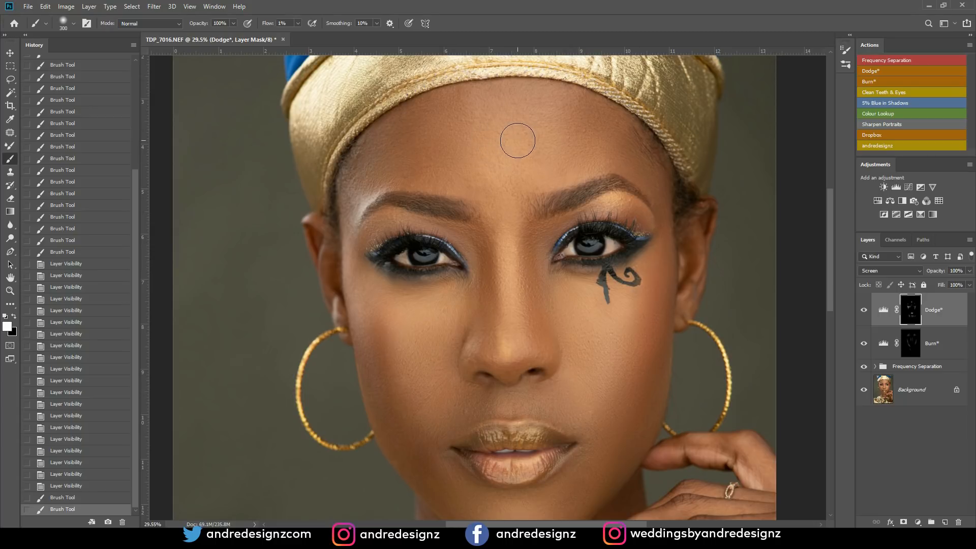
key("bracketright")
key("bracketright")
key("bracketright")
key("bracketright")
key("bracketright")
key("bracketright")
mouse_move(487, 137)
left_mouse_down()
mouse_move(501, 147)
mouse_move(497, 139)
left_mouse_up()
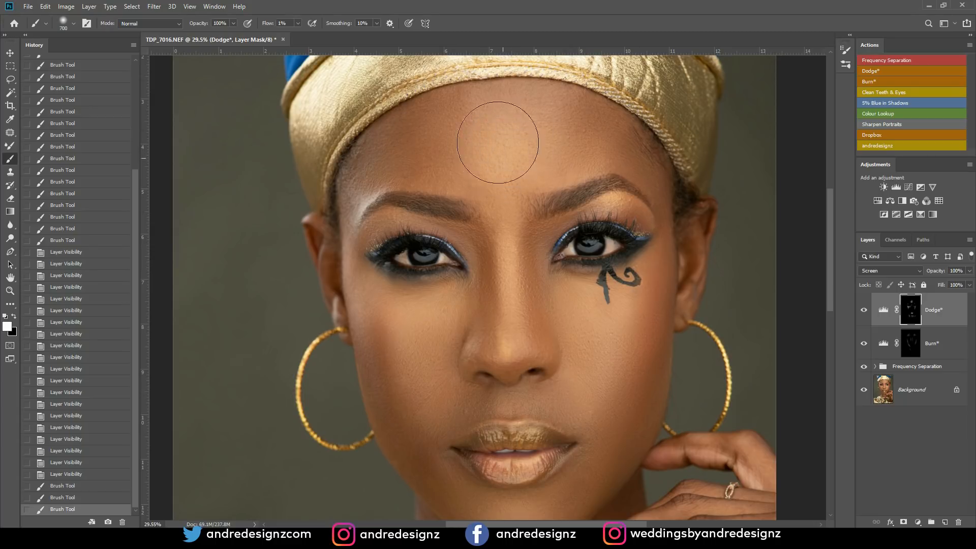
- Patch the left cheek's skin texture with the Patch tool on the High* layer inside the Frequency Separation group
key("ctrl+0")
scroll(496, 117, "down", 5)
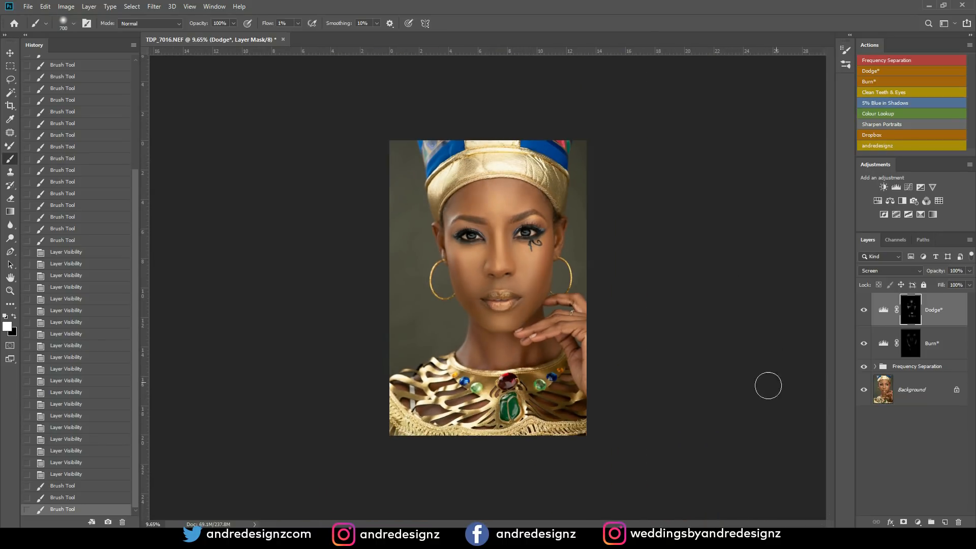
scroll(480, 295, "up", 13)
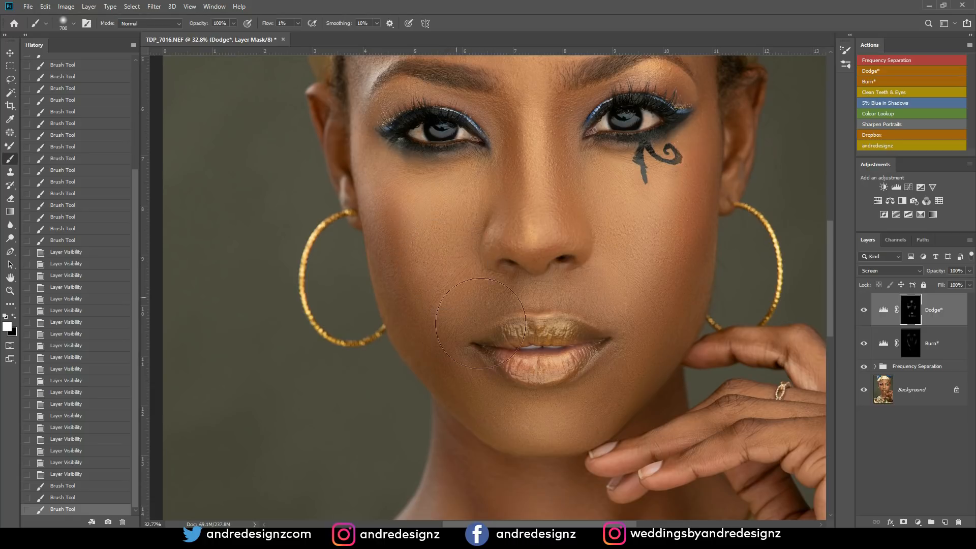
scroll(442, 242, "down", 3)
scroll(441, 242, "down", 5)
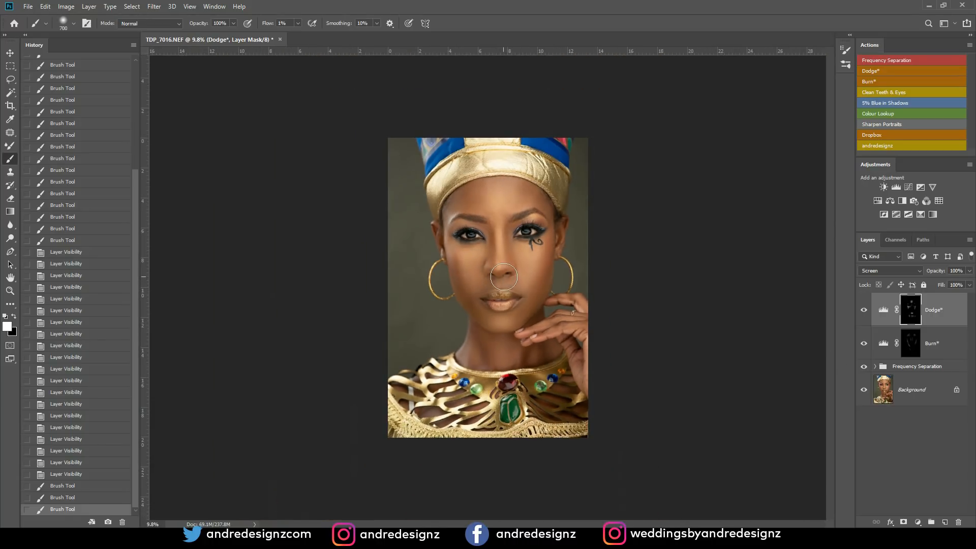
left_click(875, 367)
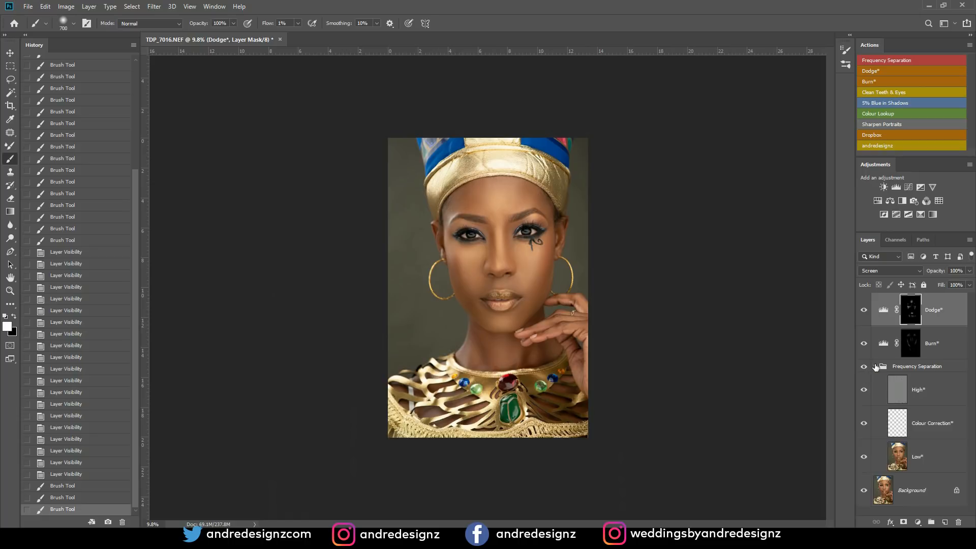
left_click(897, 391)
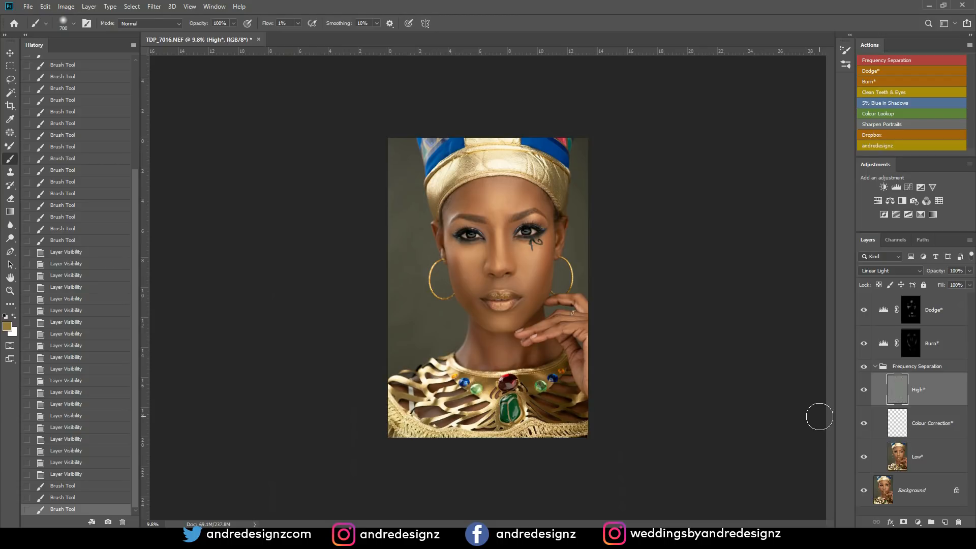
key("j")
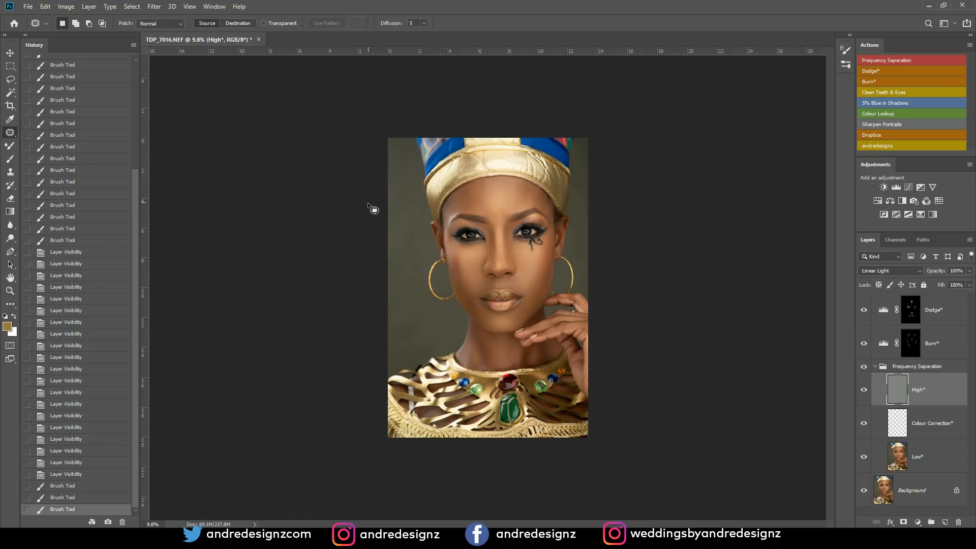
mouse_move(467, 265)
left_mouse_down()
mouse_move(459, 278)
mouse_move(473, 259)
mouse_move(478, 288)
left_mouse_up()
key("ctrl+d")
key("ctrl+d")
key("ctrl+d")
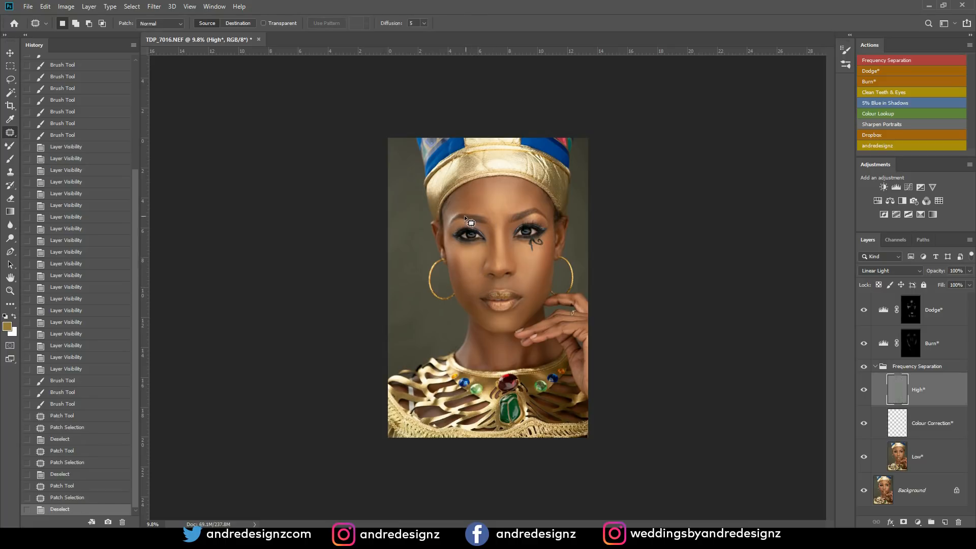
- Patch the texture in the middle of the left cheek on the High* layer and dismiss the selection warning
scroll(466, 216, "up", 10)
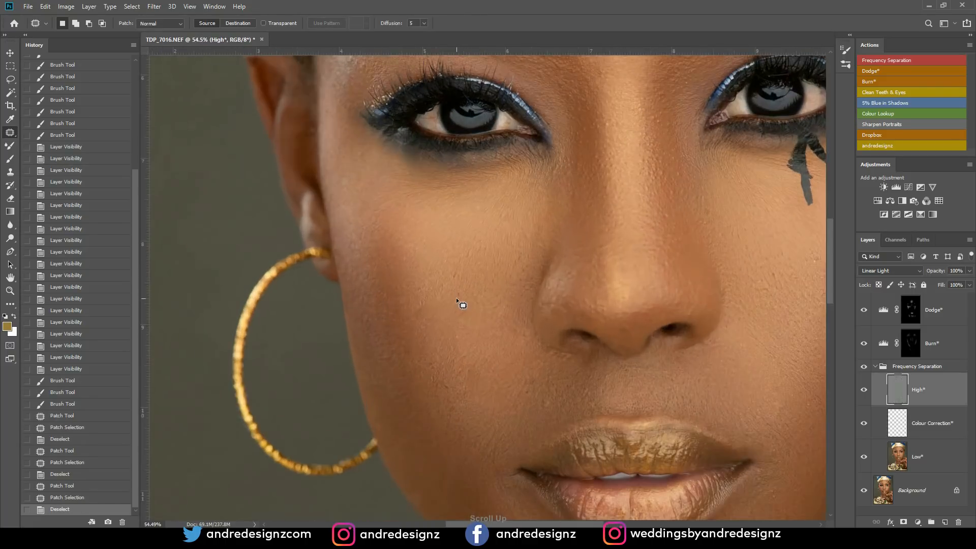
scroll(455, 300, "up", 1)
left_click_drag(463, 338, 482, 328)
key("ctrl+d")
mouse_move(551, 400)
left_mouse_down()
mouse_move(565, 422)
mouse_move(551, 429)
mouse_move(540, 414)
left_mouse_up()
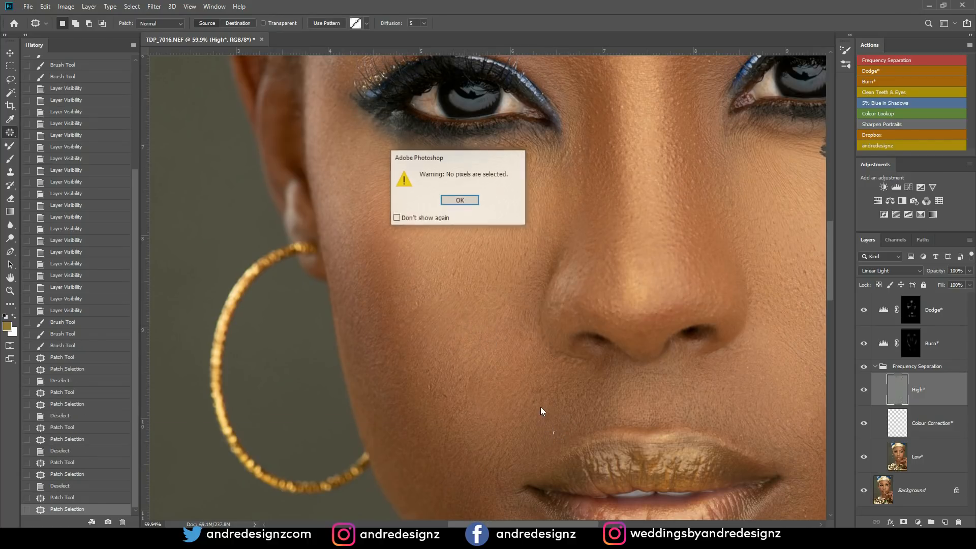
left_click(460, 201)
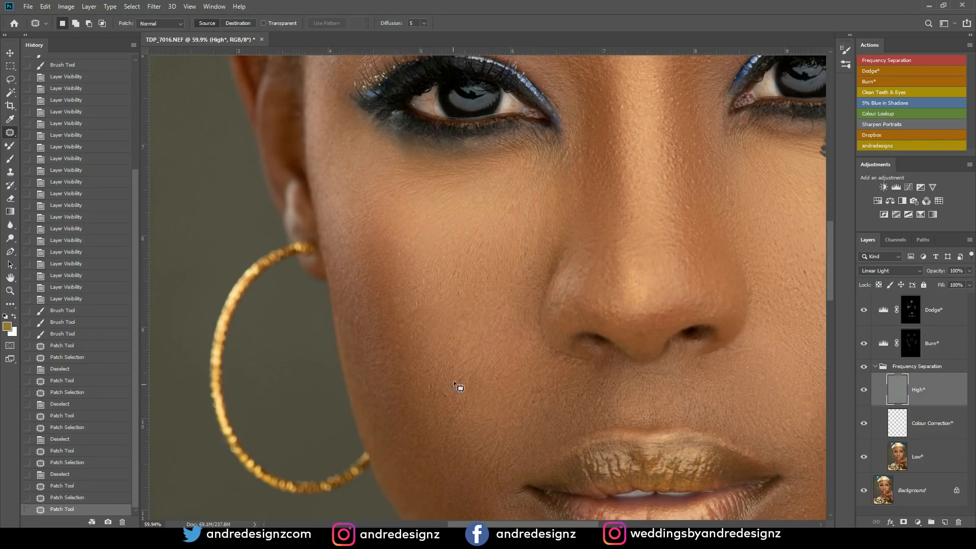
- Patch the remaining rough texture on the lower left cheek between the nose and jaw, clearing the selection after each patch
mouse_move(447, 348)
left_mouse_down()
mouse_move(489, 365)
mouse_move(450, 346)
left_mouse_up()
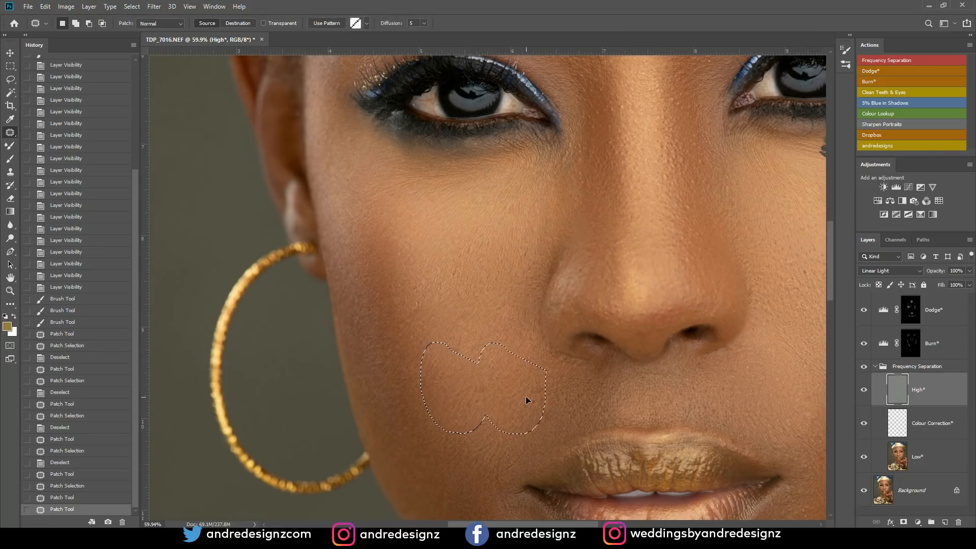
key("ctrl+d")
mouse_move(480, 381)
left_mouse_down()
mouse_move(489, 405)
mouse_move(482, 384)
left_mouse_up()
left_click_drag(486, 398, 492, 414)
key("ctrl+d")
mouse_move(471, 351)
left_mouse_down()
mouse_move(485, 348)
mouse_move(464, 322)
left_mouse_up()
key("ctrl+d")
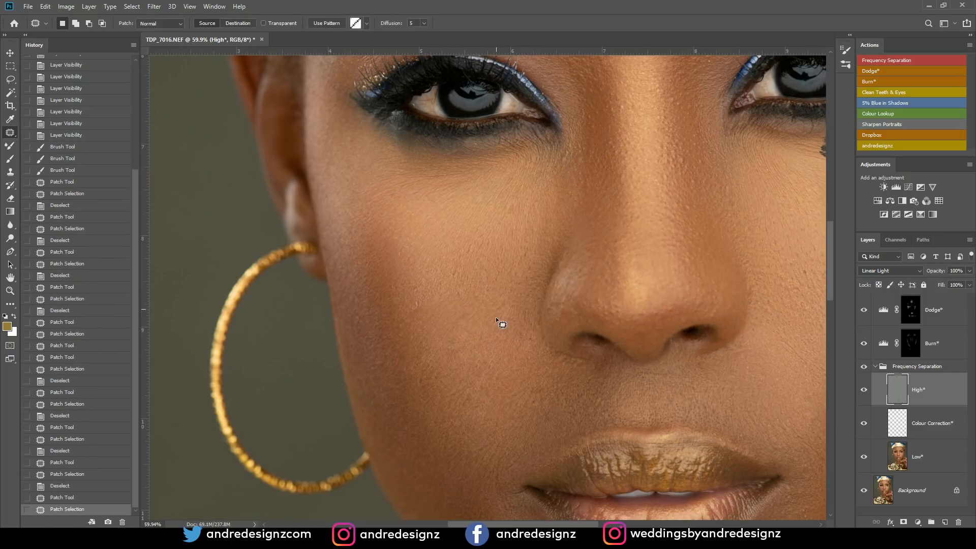
- Blend the left cheek's skin tones on the Low* layer with the Mixer Brush
scroll(509, 317, "up", 1)
scroll(510, 318, "down", 1)
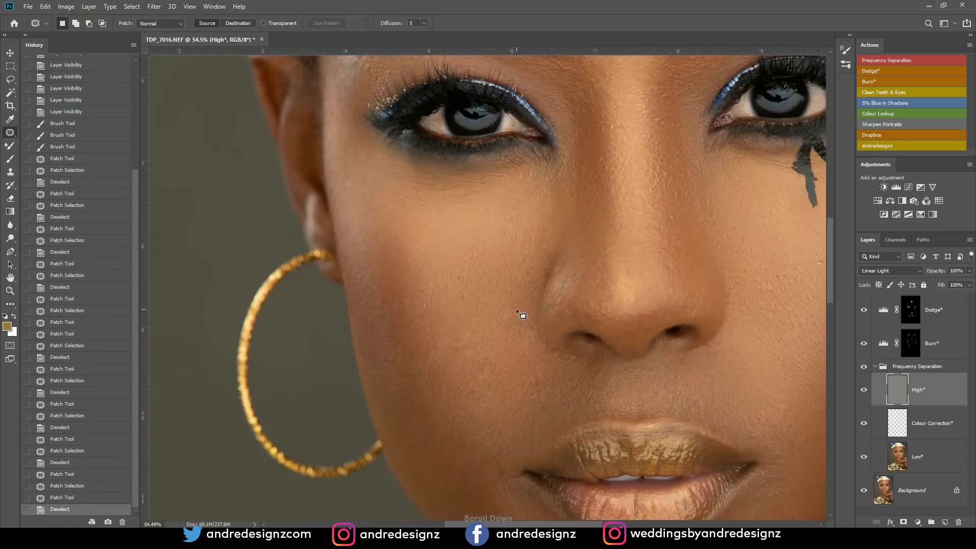
left_click(929, 456)
key("b")
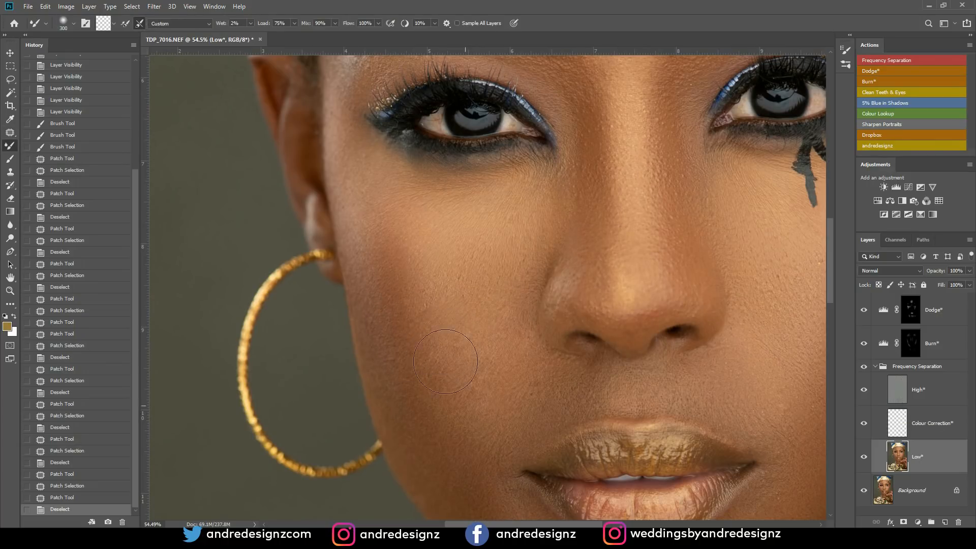
left_click_drag(453, 276, 447, 305)
left_click_drag(463, 394, 473, 385)
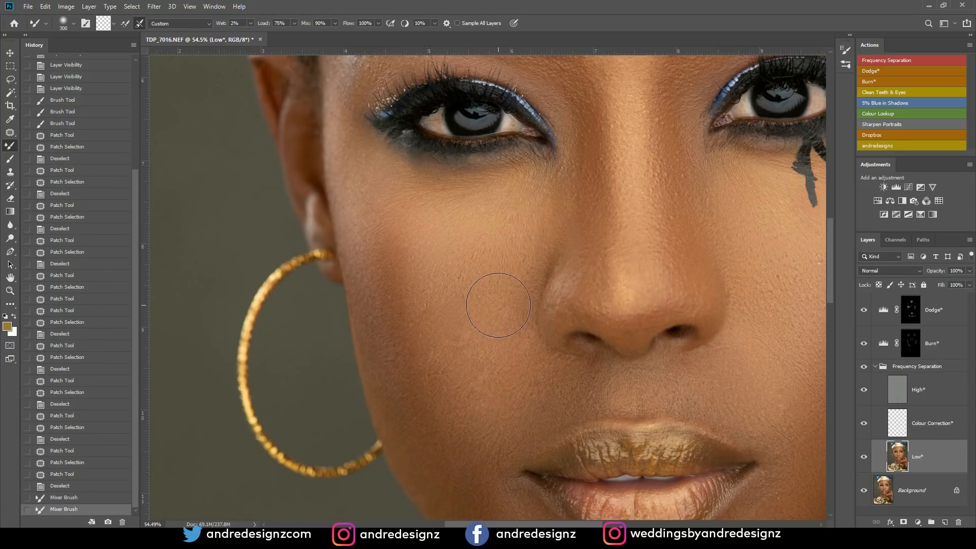
- Compare the face with the Frequency Separation group hidden and shown, at close-up and wider views
left_click(864, 366)
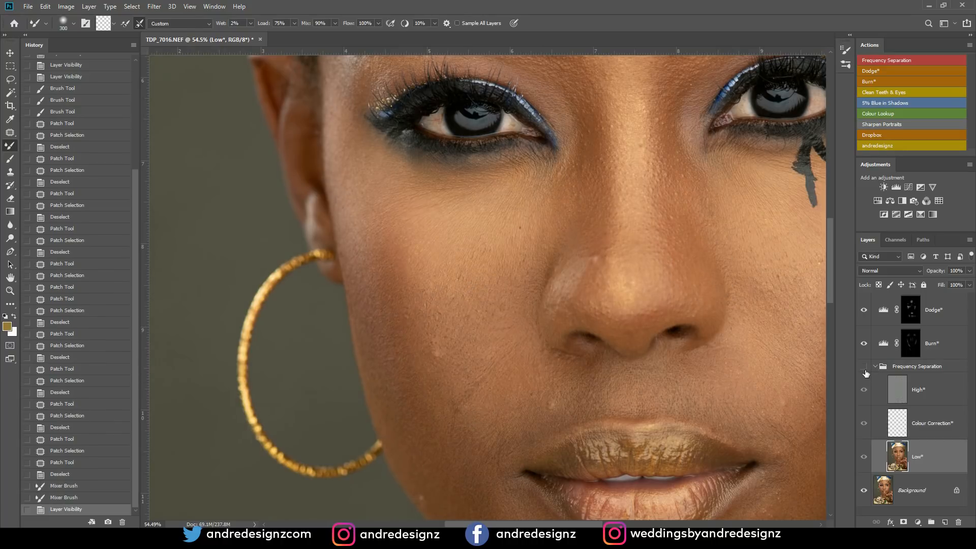
left_click(868, 368)
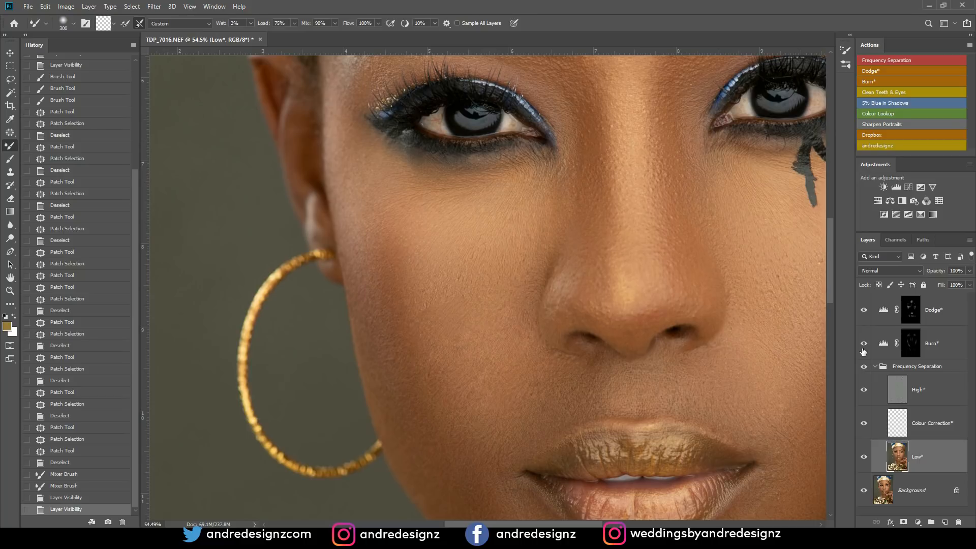
scroll(506, 239, "down", 5)
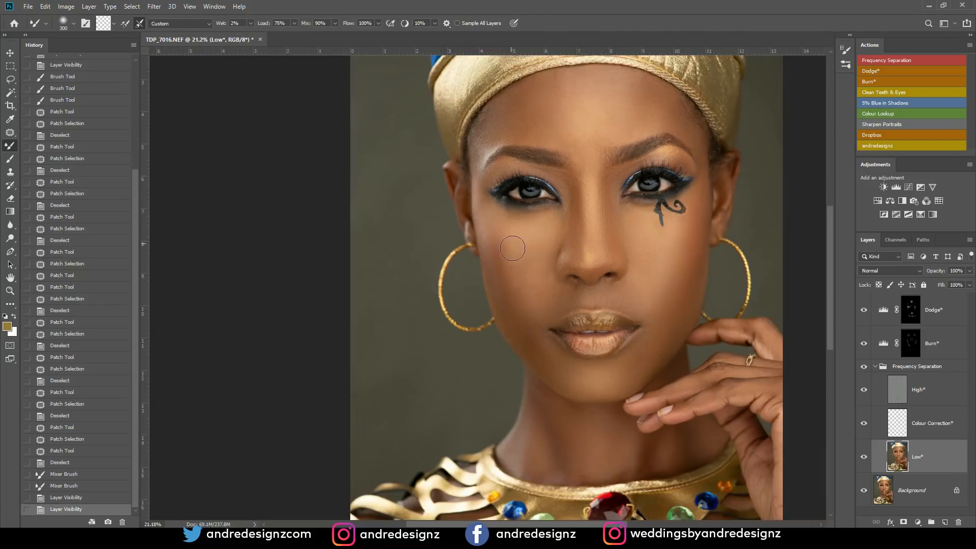
scroll(562, 278, "up", 3)
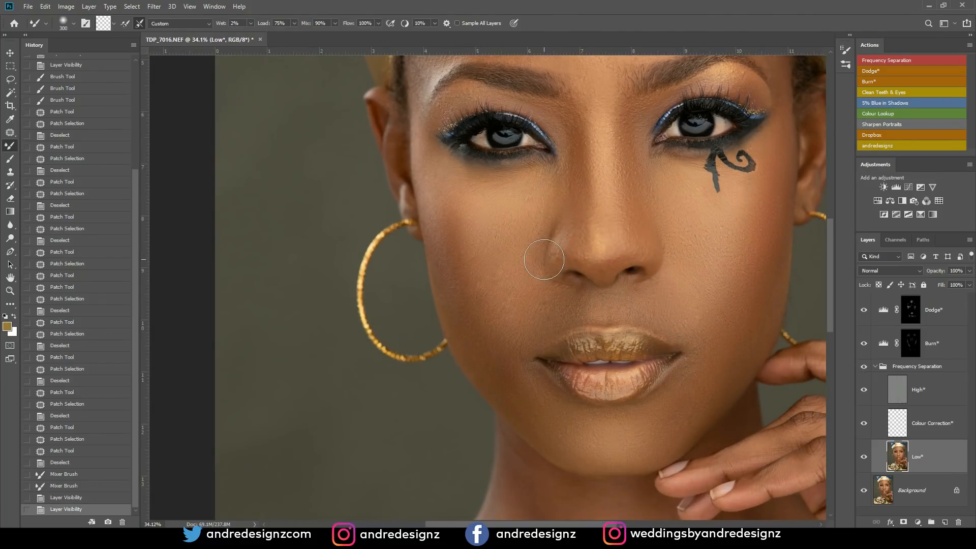
- Step back through the history past the cheek patches and Mixer Brush strokes to the first Brush Tool state on the Dodge* layer
left_click(76, 464)
left_click(81, 440)
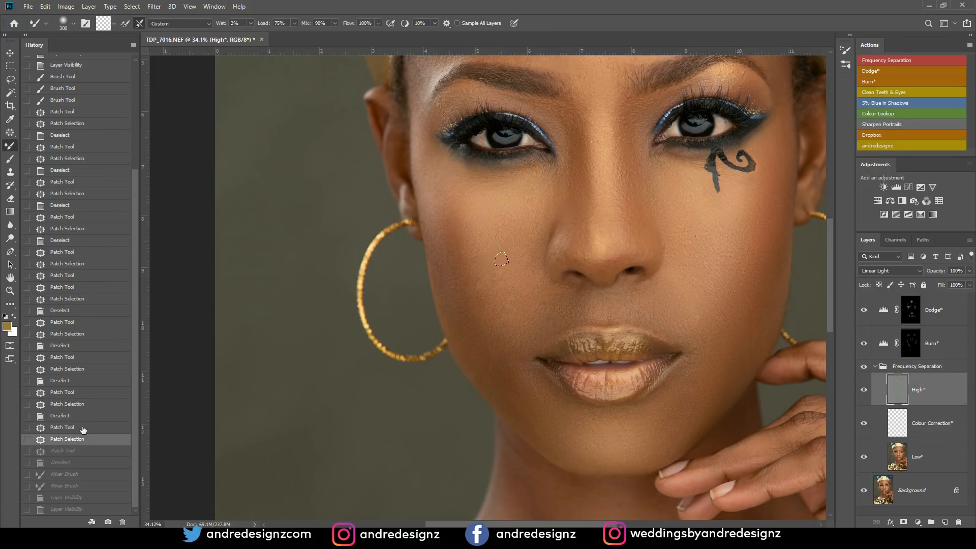
left_click(86, 401)
left_click(87, 359)
left_click(82, 276)
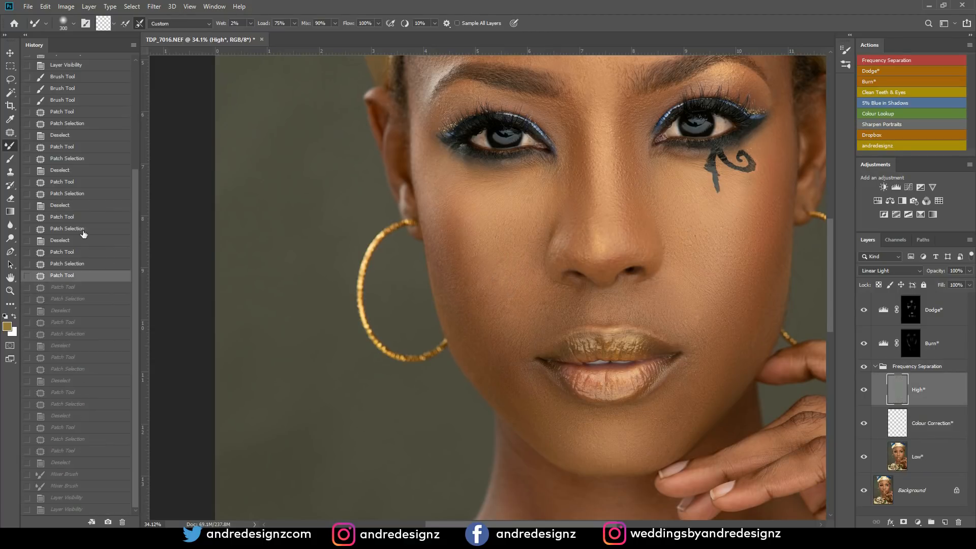
left_click(90, 185)
left_click(92, 123)
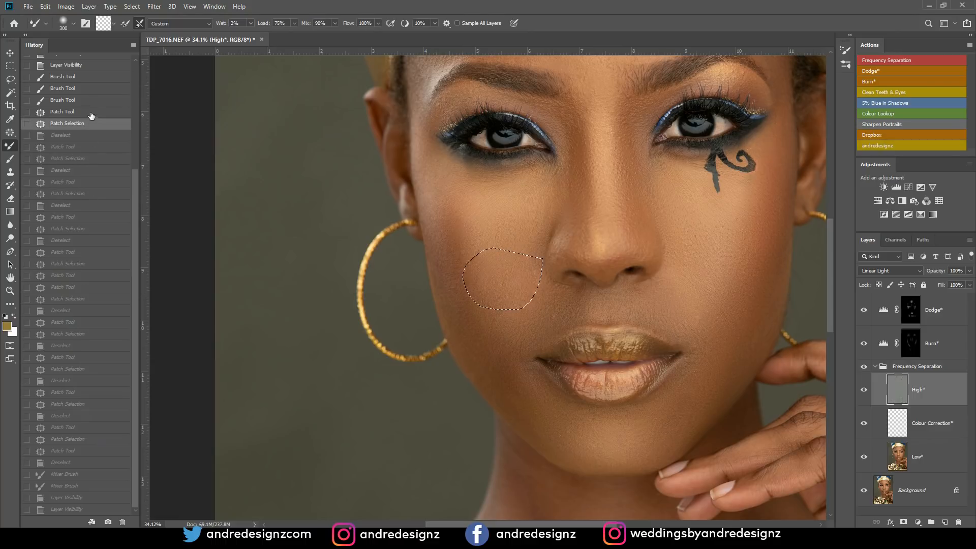
left_click(97, 77)
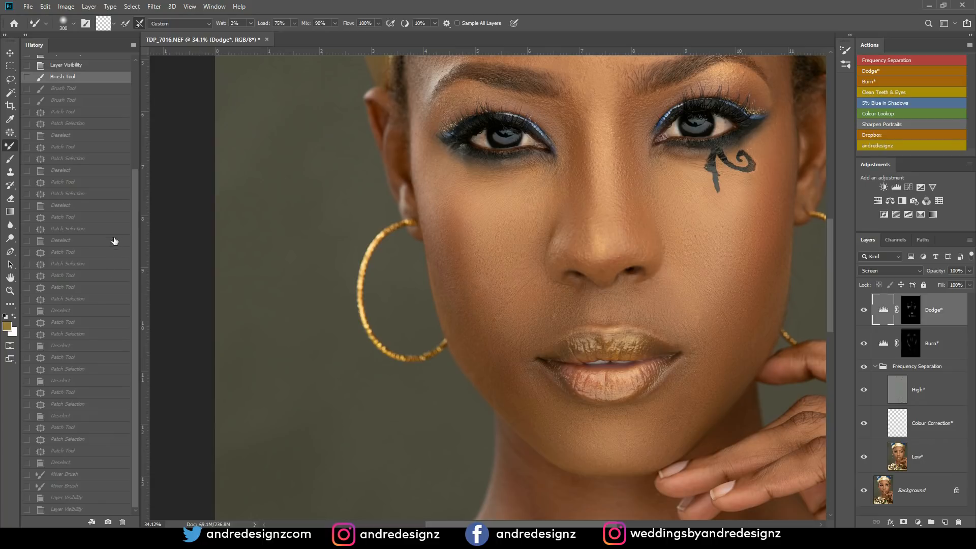
- Save the current history state as a new snapshot and keep the original TDP_7016.NEF as the history brush source
left_click(108, 523)
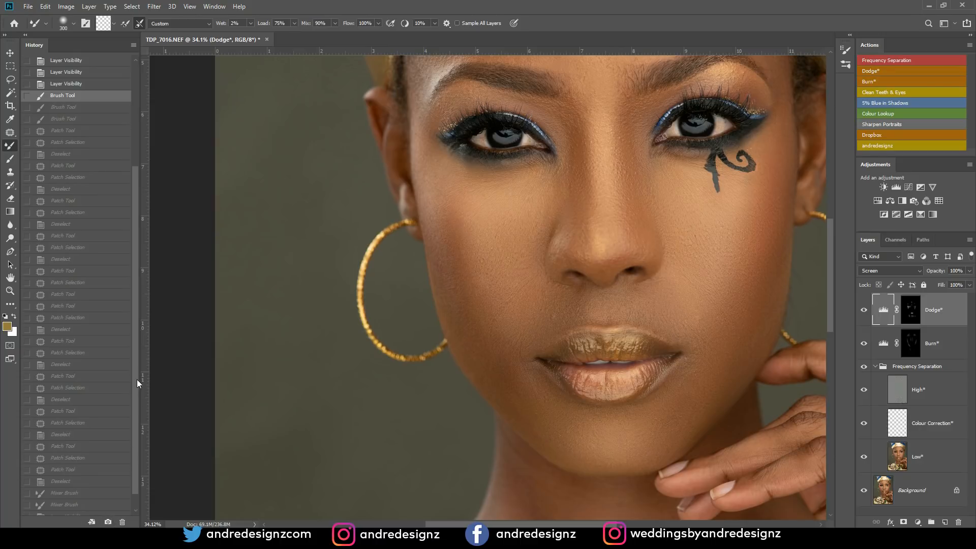
scroll(138, 383, "down", 1)
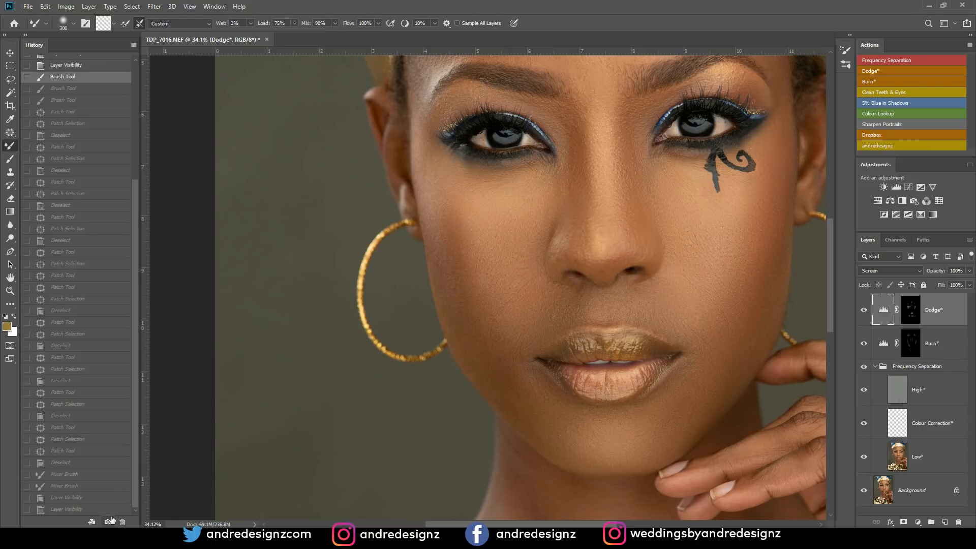
left_click_drag(135, 292, 138, 175)
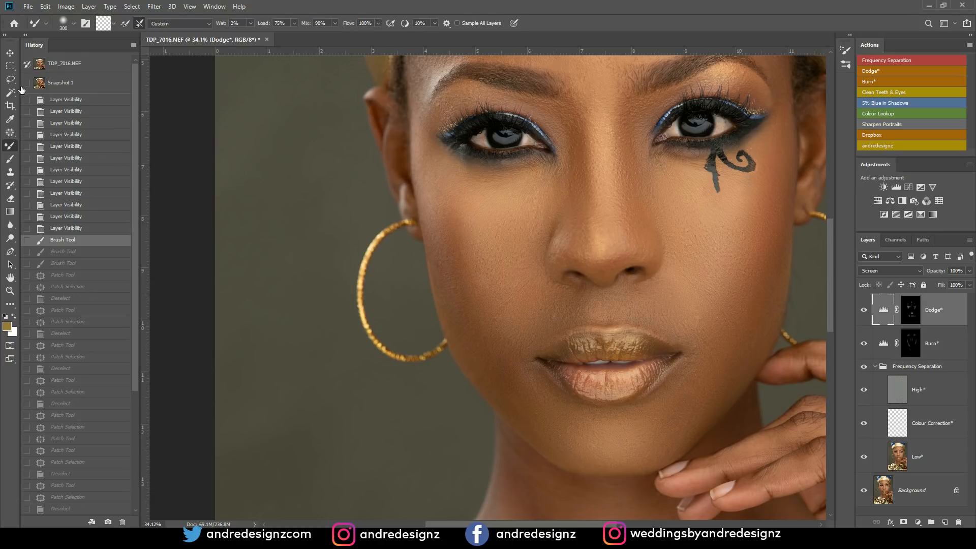
left_click(28, 63)
left_click_drag(135, 334, 149, 474)
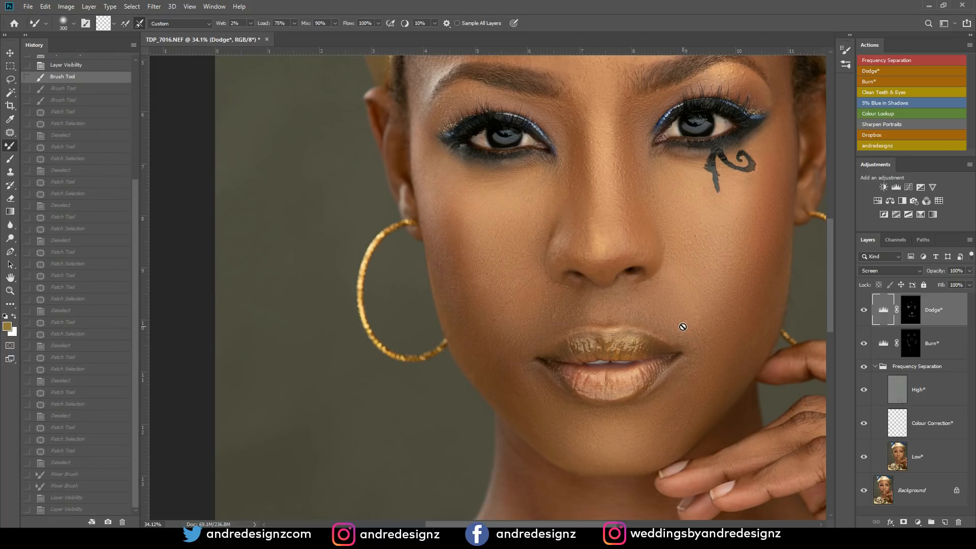
- Patch the veins in the inner white of the left eye with the Patch tool on the High* layer
key("ctrl+0")
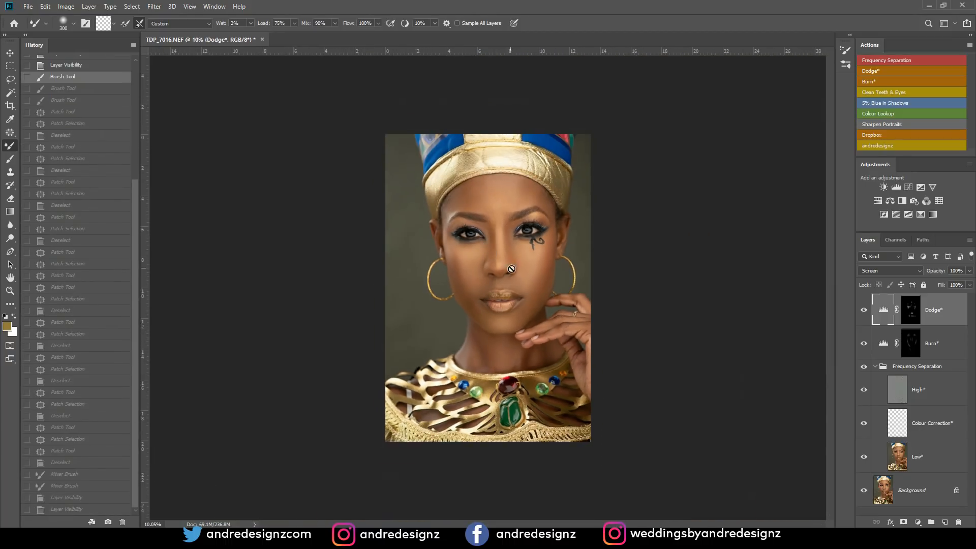
scroll(490, 218, "up", 6)
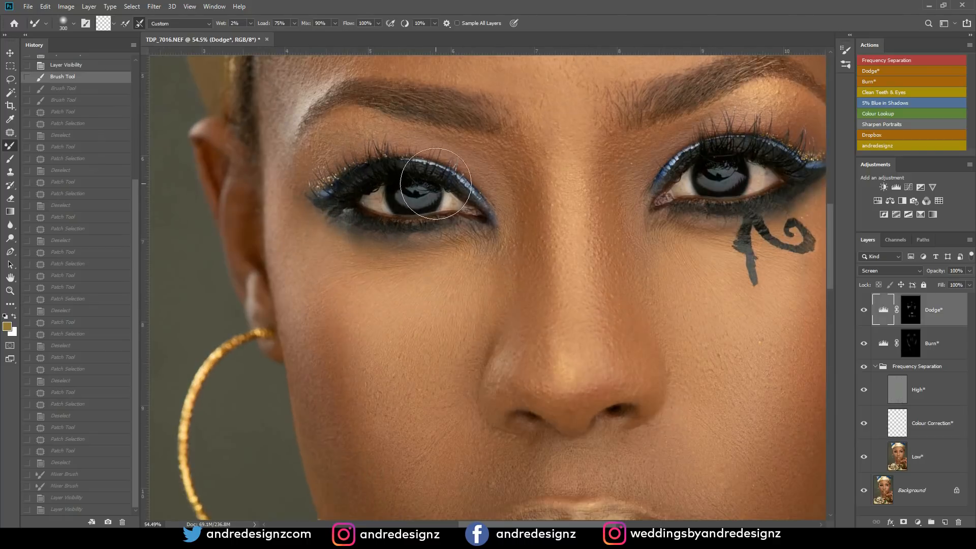
scroll(435, 184, "up", 1)
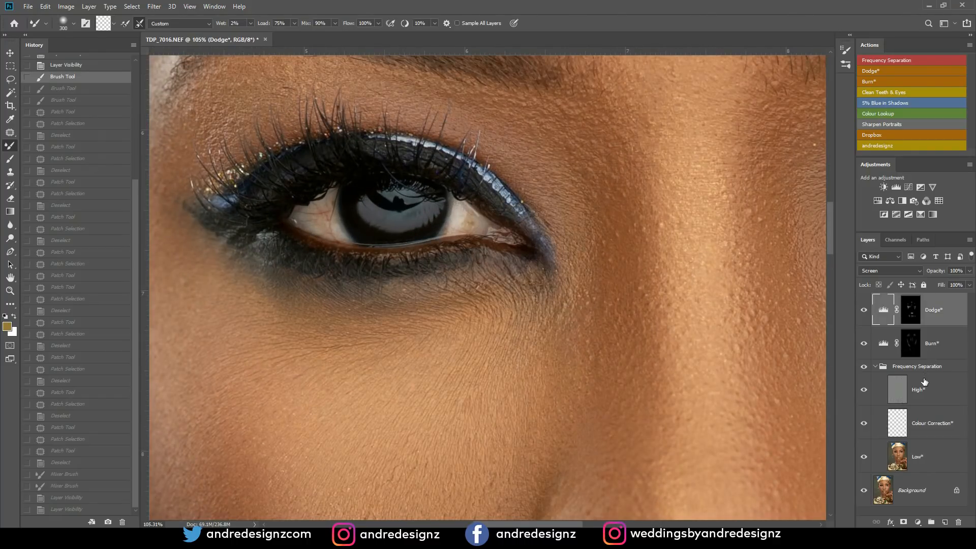
left_click(933, 399)
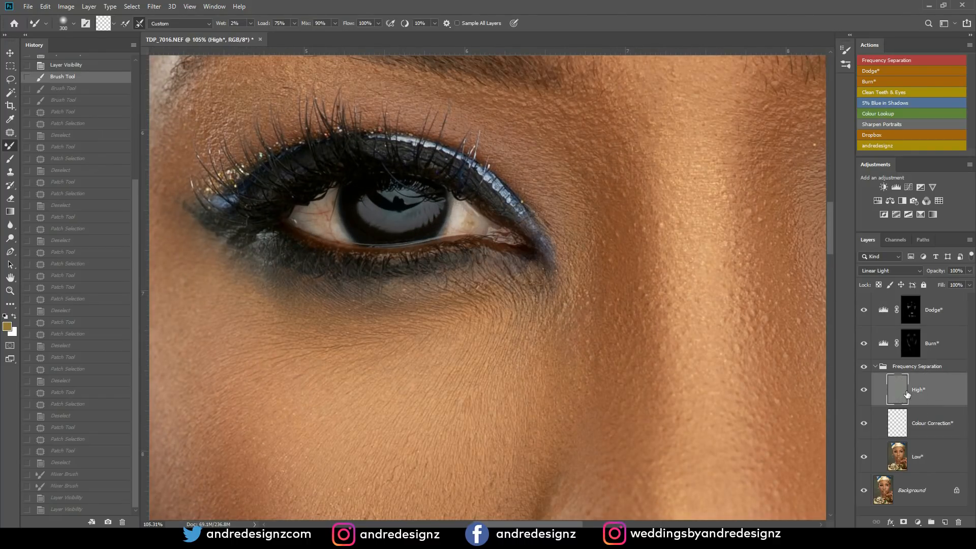
key("j")
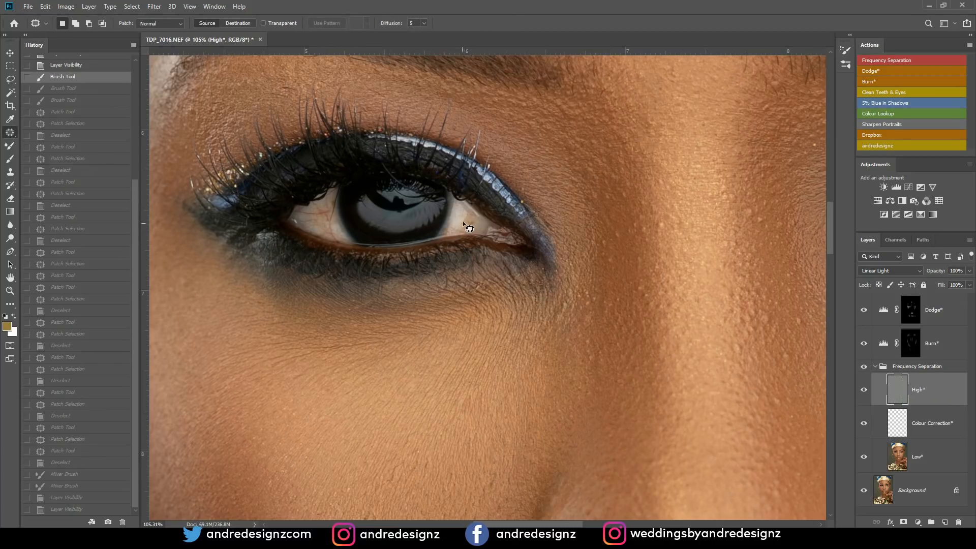
mouse_move(476, 227)
left_mouse_down()
mouse_move(472, 217)
mouse_move(481, 225)
left_mouse_up()
key("ctrl+d")
key("ctrl+d")
- Patch the veins in the outer white of the left eye on the High* layer, clearing the selection after each patch
key("ctrl+d")
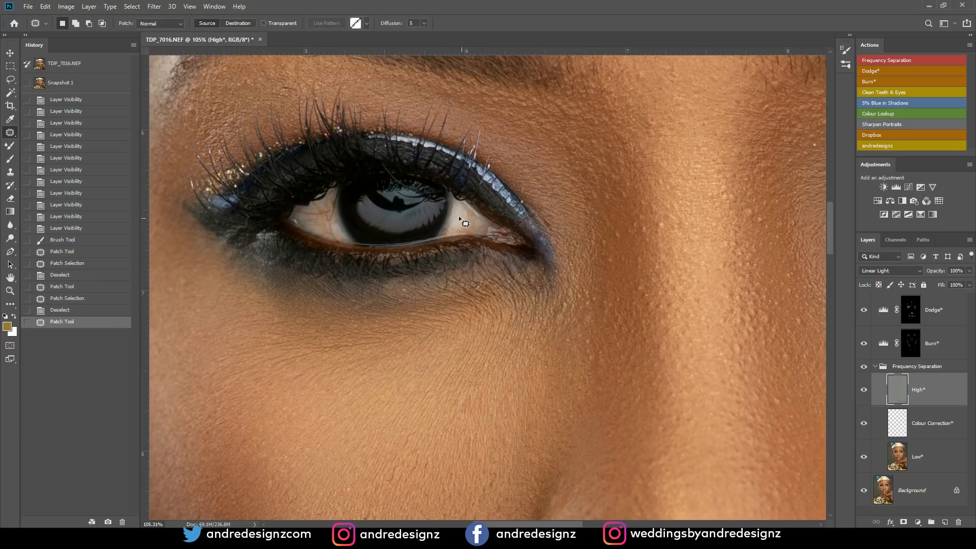
left_click_drag(324, 217, 316, 213)
key("ctrl+d")
mouse_move(316, 213)
left_mouse_down()
mouse_move(296, 212)
mouse_move(312, 219)
mouse_move(327, 208)
mouse_move(315, 217)
left_mouse_up()
key("ctrl+d")
key("ctrl+d")
key("ctrl+d")
key("ctrl+d")
mouse_move(319, 213)
left_mouse_down()
mouse_move(327, 220)
mouse_move(324, 209)
mouse_move(318, 217)
left_mouse_up()
key("ctrl+d")
mouse_move(316, 218)
left_mouse_down()
mouse_move(334, 198)
mouse_move(323, 216)
mouse_move(331, 229)
mouse_move(323, 202)
left_mouse_up()
key("ctrl+d")
key("ctrl+d")
key("ctrl+d")
mouse_move(324, 203)
left_mouse_down()
mouse_move(324, 219)
mouse_move(304, 220)
mouse_move(322, 223)
left_mouse_up()
key("ctrl+d")
key("ctrl+d")
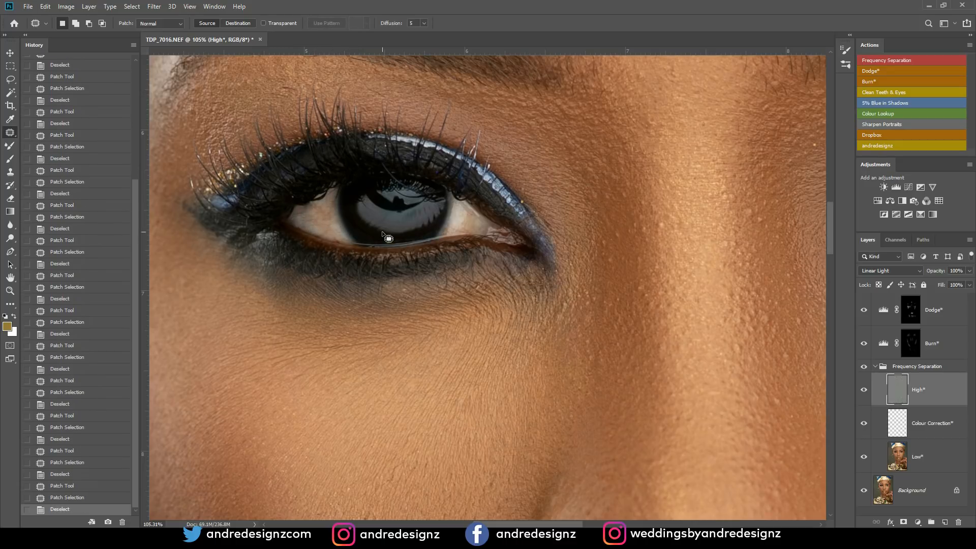
- Patch the veins in both whites of the right eye and the flaw above its iris on the High* layer
scroll(483, 194, "down", 6)
scroll(687, 175, "up", 6)
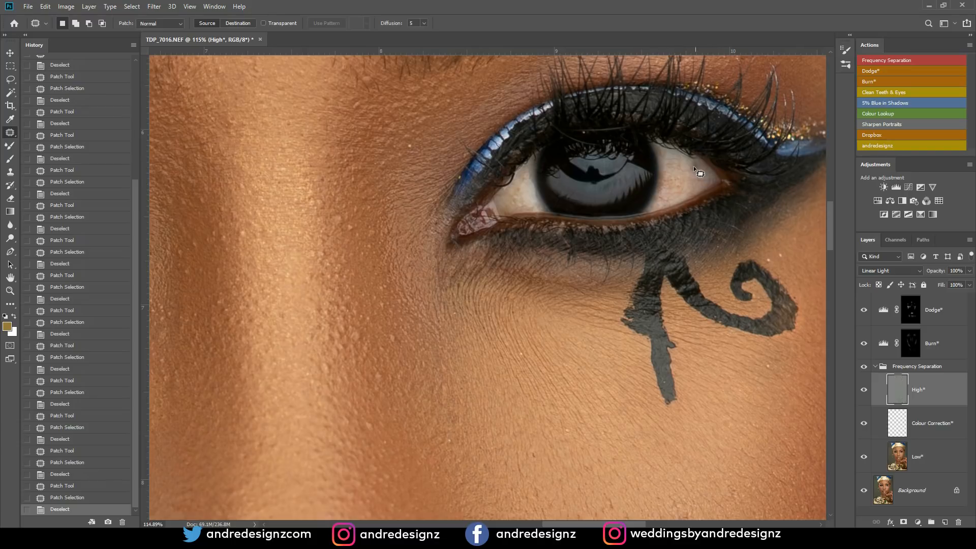
left_click_drag(689, 189, 688, 189)
key("ctrl+d")
mouse_move(513, 171)
left_mouse_down()
mouse_move(494, 189)
mouse_move(512, 187)
mouse_move(530, 161)
mouse_move(523, 194)
left_mouse_up()
key("ctrl+d")
key("ctrl+d")
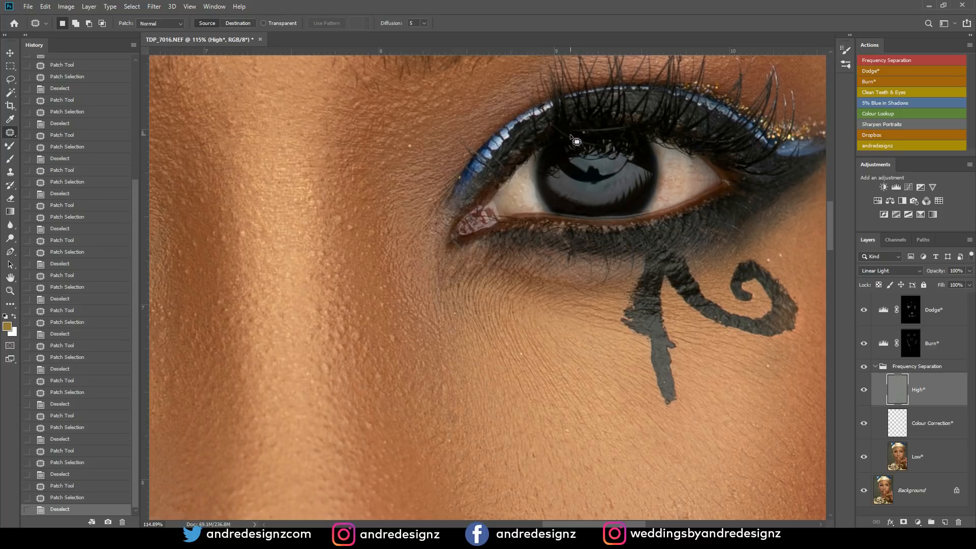
mouse_move(559, 134)
left_mouse_down()
mouse_move(580, 157)
mouse_move(602, 154)
mouse_move(557, 135)
mouse_move(589, 161)
left_mouse_up()
key("ctrl+d")
- Add a Curves adjustment layer above Dodge* with the midtones raised to brighten, and invert its mask to black
scroll(625, 199, "down", 5)
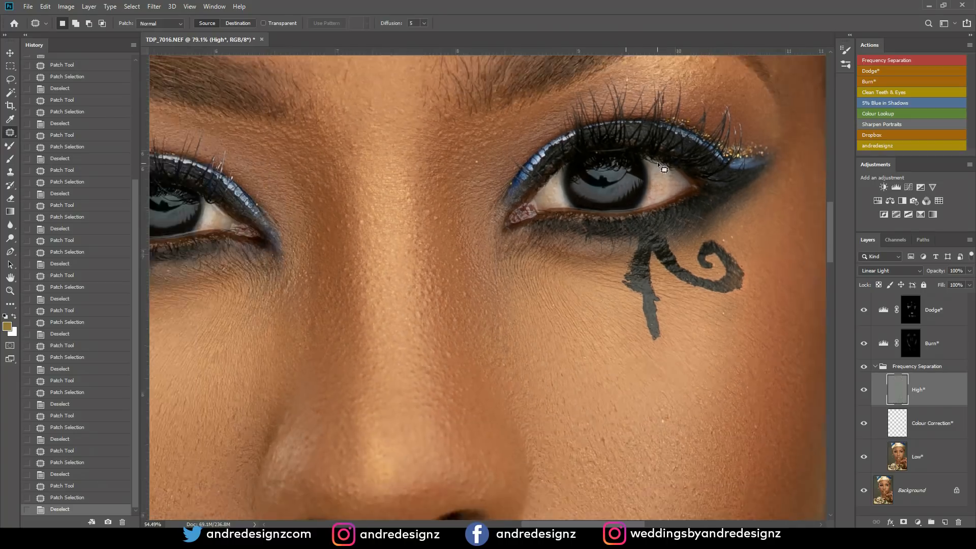
left_click_drag(224, 219, 345, 260)
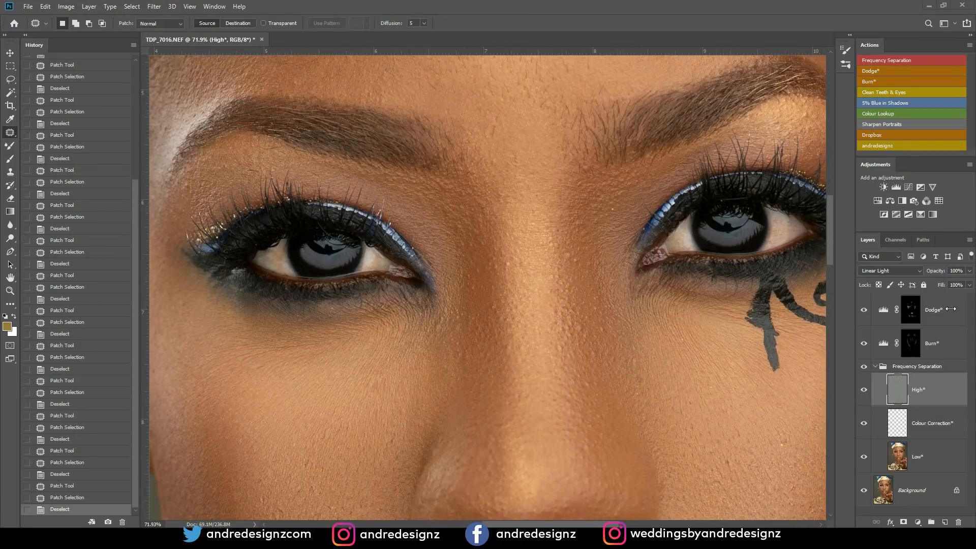
left_click(949, 310)
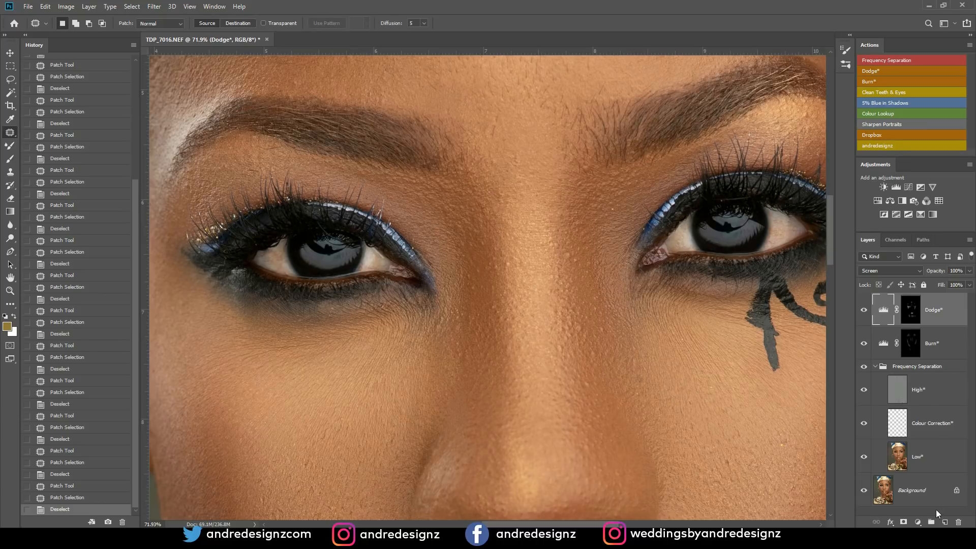
left_click(908, 187)
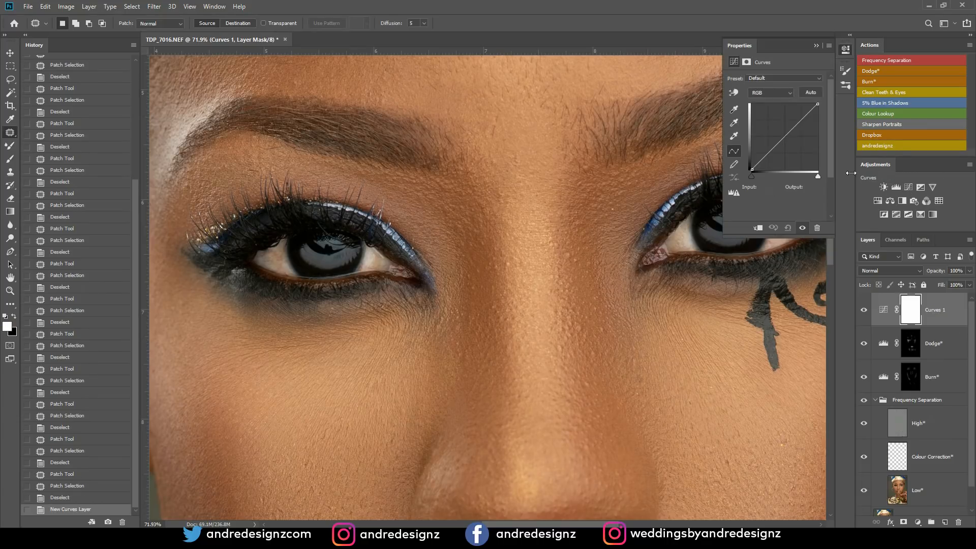
left_click_drag(783, 129, 781, 122)
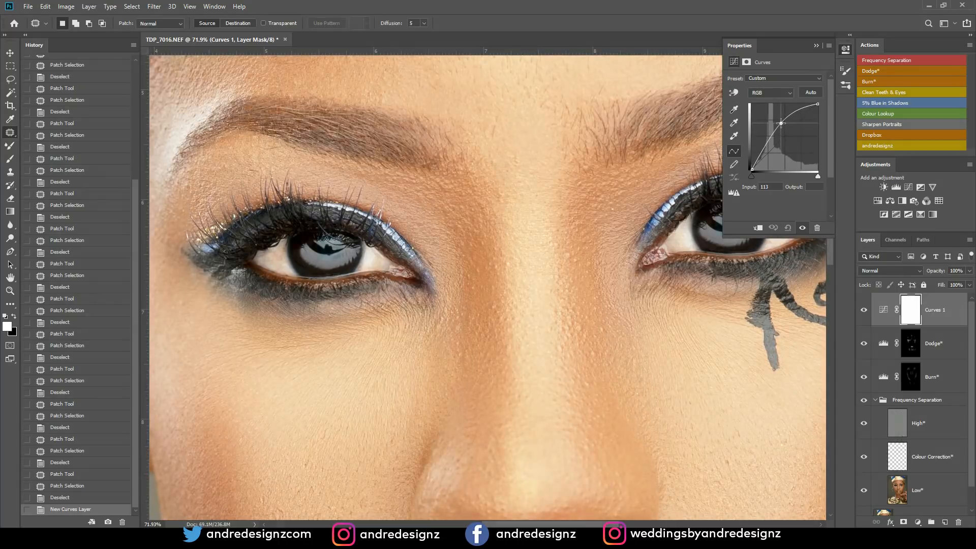
left_click(909, 314)
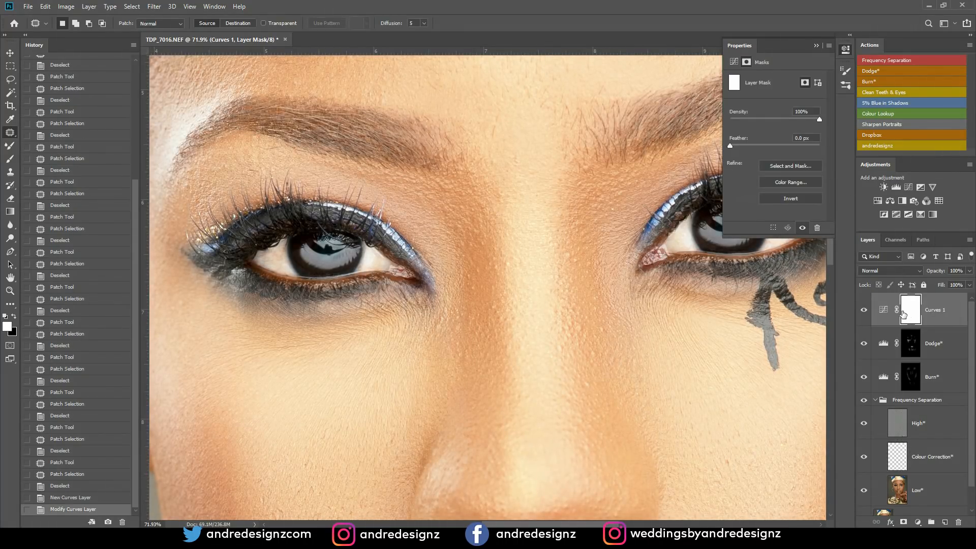
key("ctrl+i")
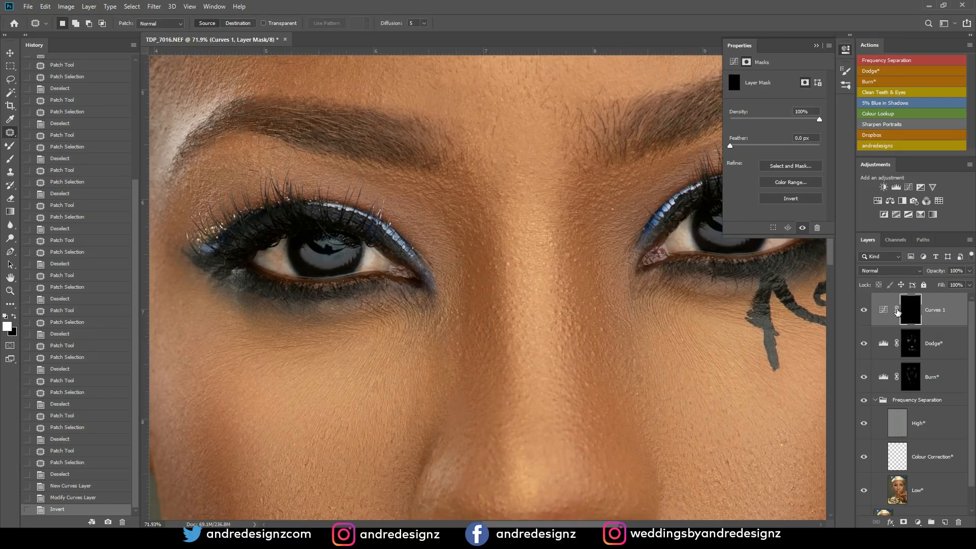
- Brighten both eyes by painting white on the Curves 1 mask with a size 50 brush at 39% flow, and undo the last stroke
key("b")
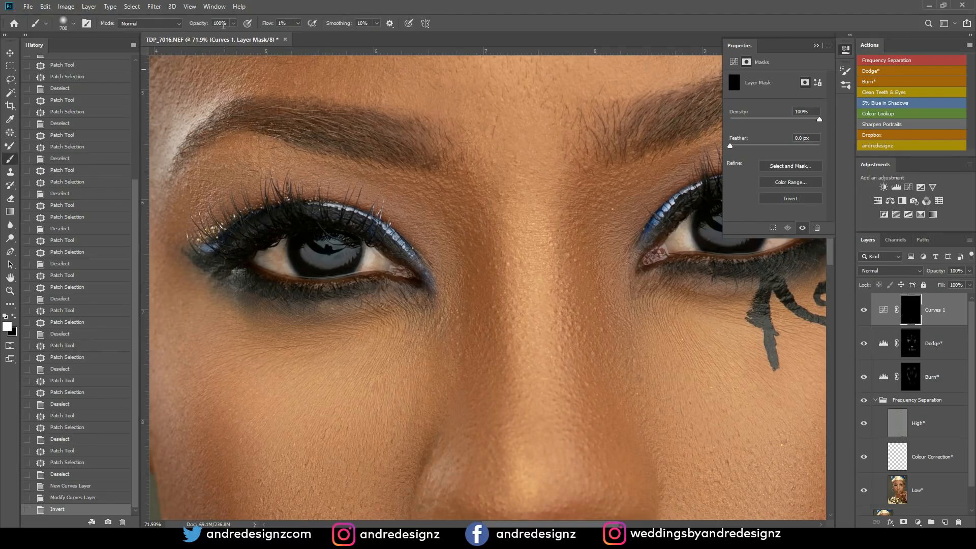
left_click(299, 23)
left_click_drag(309, 35, 316, 35)
key("bracketleft")
key("bracketleft")
key("bracketleft")
key("bracketleft")
key("bracketleft")
key("bracketleft")
key("bracketleft")
key("bracketleft")
key("bracketleft")
key("bracketleft")
key("bracketleft")
key("bracketleft")
key("bracketleft")
key("bracketleft")
key("bracketleft")
mouse_move(315, 261)
left_mouse_down()
mouse_move(304, 252)
mouse_move(351, 256)
left_mouse_up()
left_click_drag(528, 263, 207, 251)
mouse_move(409, 228)
left_mouse_down()
mouse_move(437, 214)
mouse_move(394, 223)
left_mouse_up()
mouse_move(458, 214)
left_mouse_down()
mouse_move(451, 232)
mouse_move(452, 219)
left_mouse_up()
mouse_move(456, 209)
left_mouse_down()
mouse_move(459, 221)
mouse_move(479, 220)
left_mouse_up()
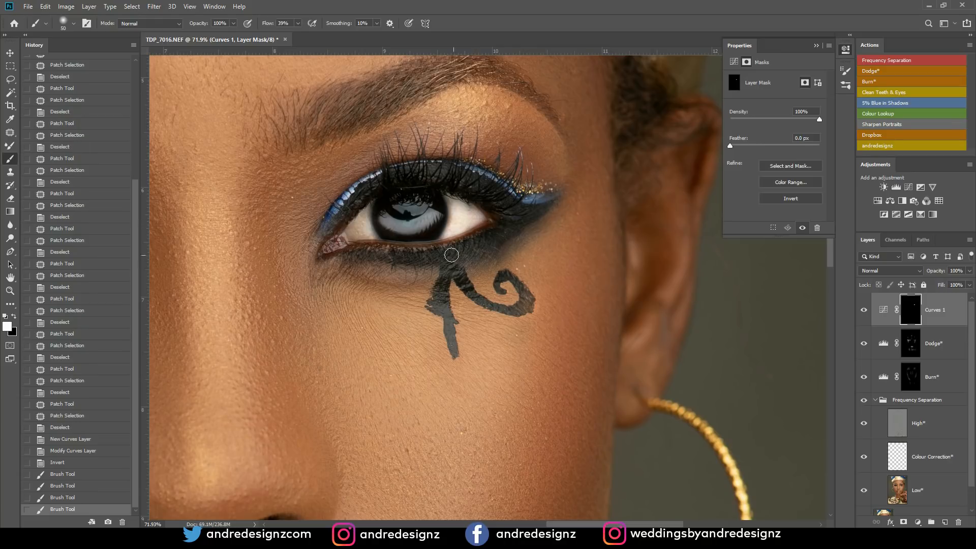
key("ctrl+z")
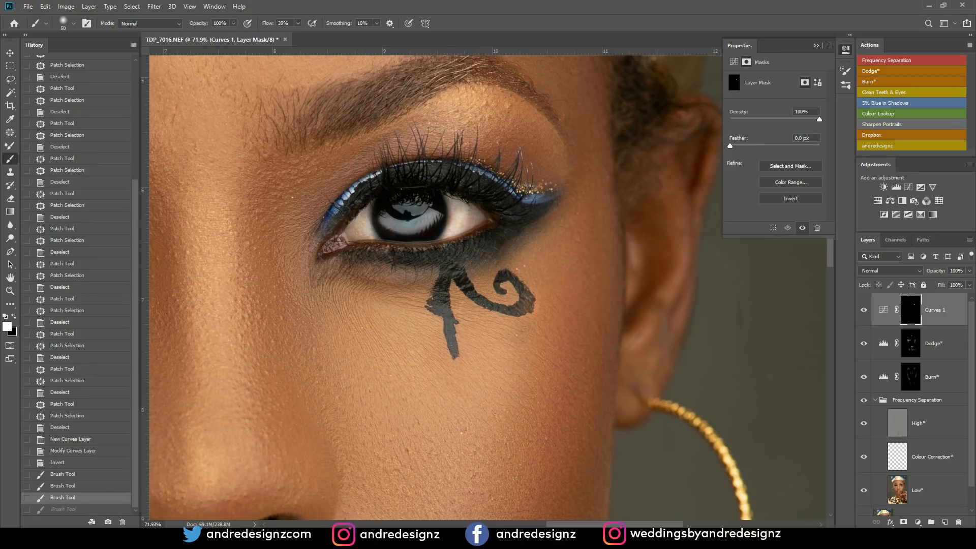
- Patch the small specks beside the painted swirl under the right eye with the Patch tool on the High* layer
scroll(693, 299, "down", 3)
scroll(613, 248, "up", 2)
scroll(614, 248, "up", 1)
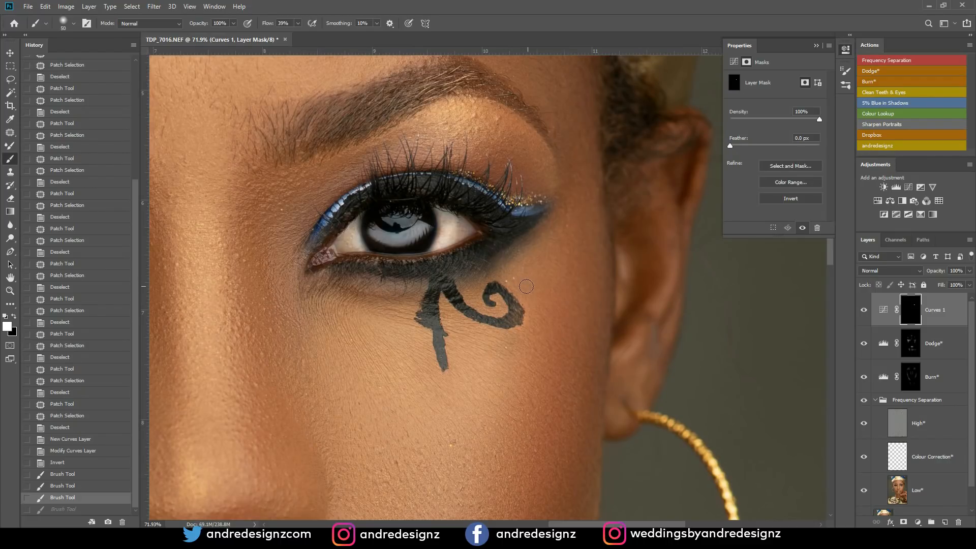
left_click(914, 421)
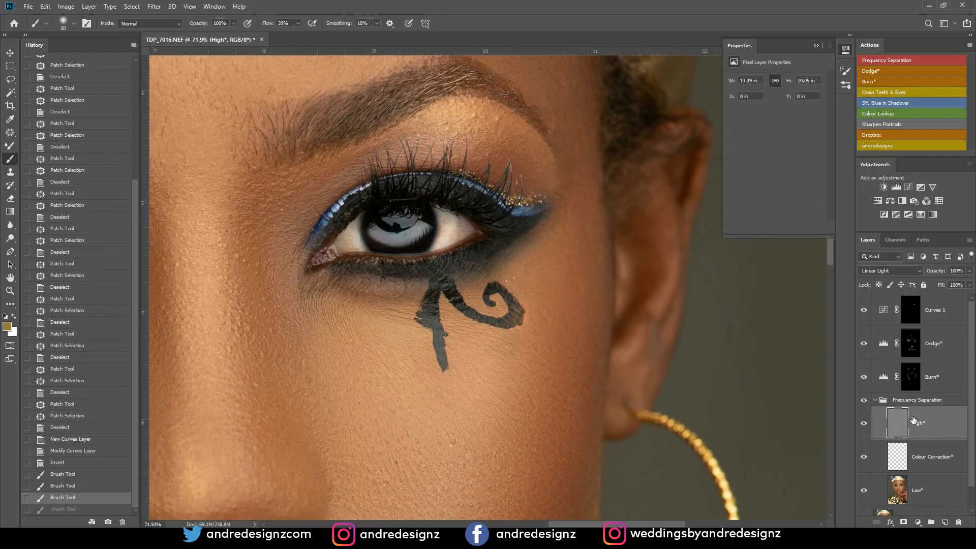
key("j")
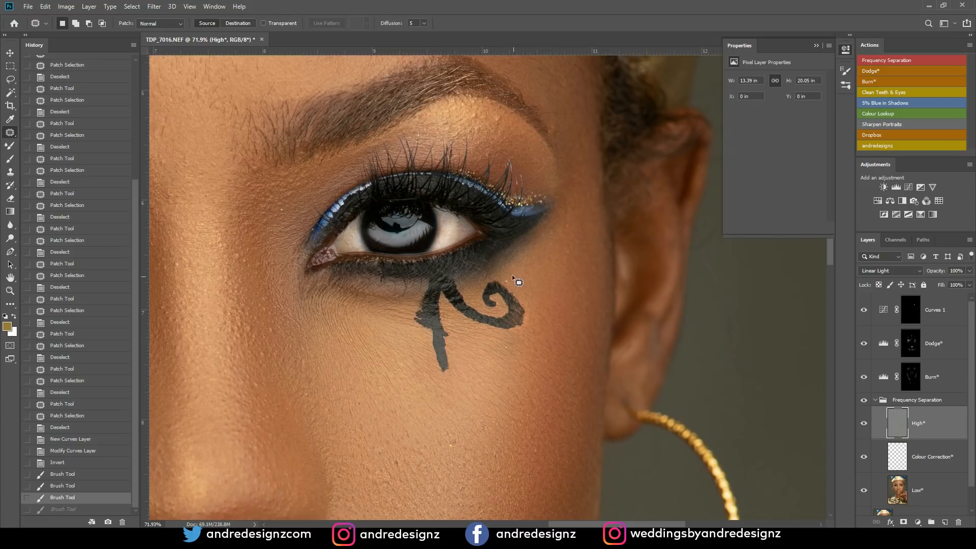
left_click_drag(517, 287, 518, 277)
mouse_move(513, 280)
left_mouse_down()
mouse_move(537, 288)
mouse_move(507, 283)
mouse_move(537, 289)
mouse_move(527, 267)
mouse_move(531, 291)
left_mouse_up()
key("ctrl+d")
key("ctrl+d")
key("ctrl+d")
- Patch the small flaws on the cheek below the painted mark under the right eye on the High* layer
left_click_drag(453, 441, 454, 441)
left_click_drag(452, 445, 460, 457)
left_click_drag(456, 392, 452, 385)
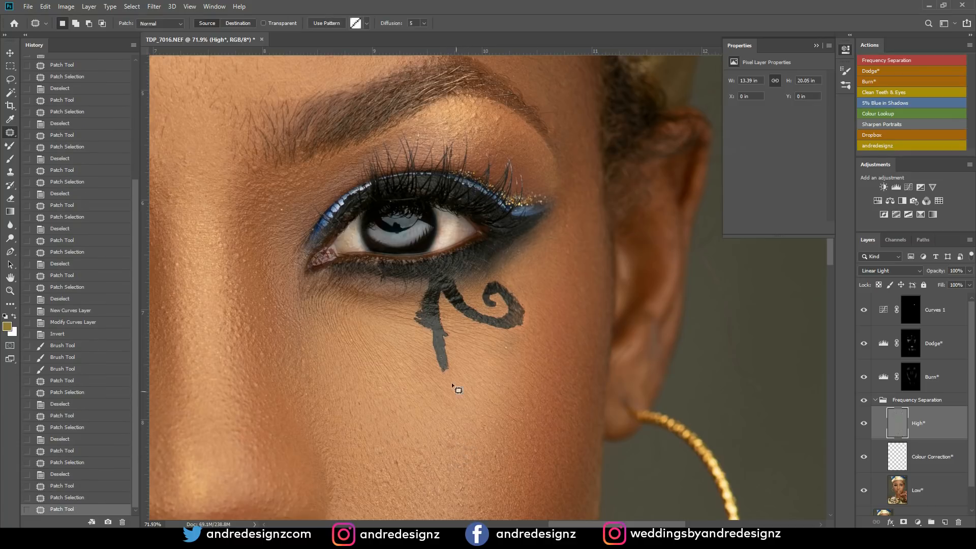
- Patch the uneven skin between the nose and the left corner of the lips on the High* layer, undoing one patch state along the way
scroll(530, 240, "down", 5)
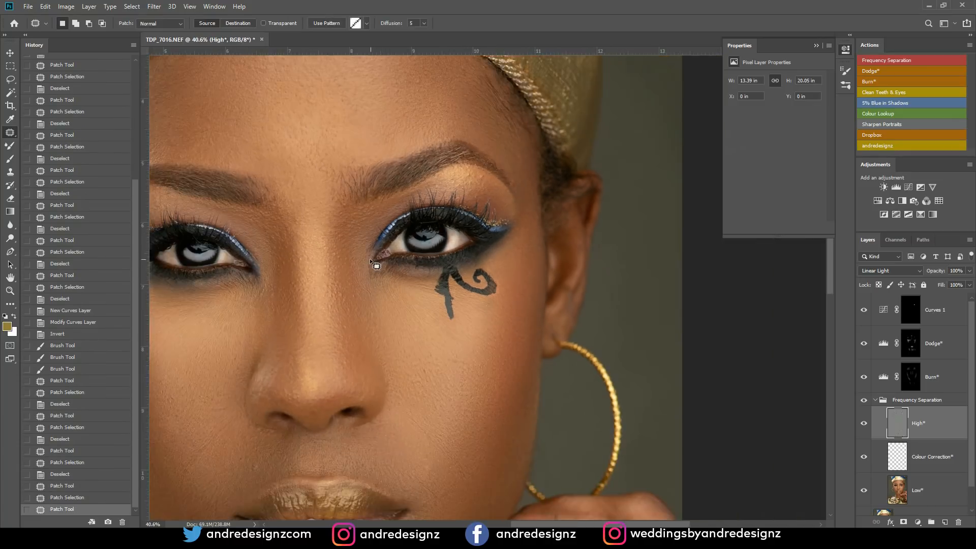
scroll(362, 264, "down", 6)
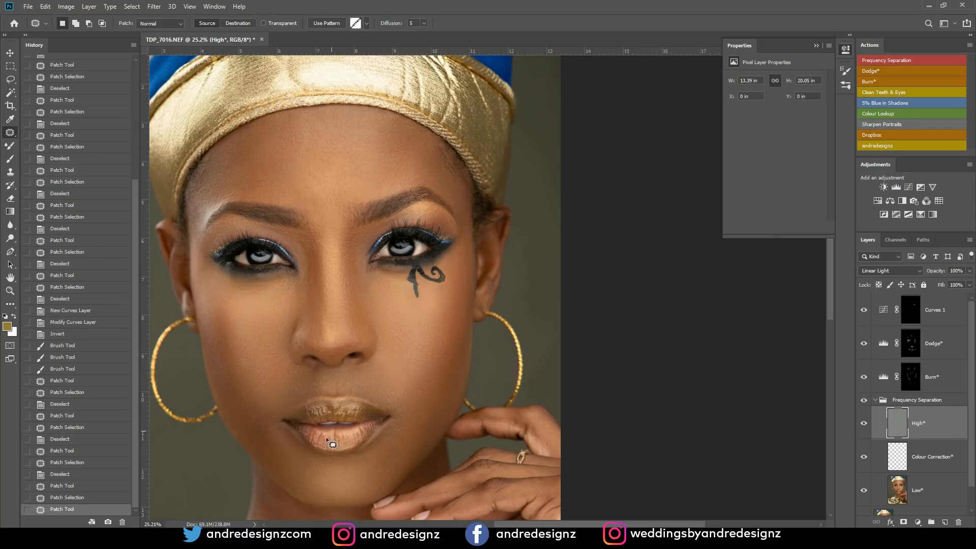
left_click_drag(300, 385, 295, 383)
mouse_move(295, 389)
left_mouse_down()
mouse_move(284, 401)
mouse_move(264, 379)
mouse_move(275, 382)
left_mouse_up()
key("ctrl+d")
key("ctrl+d")
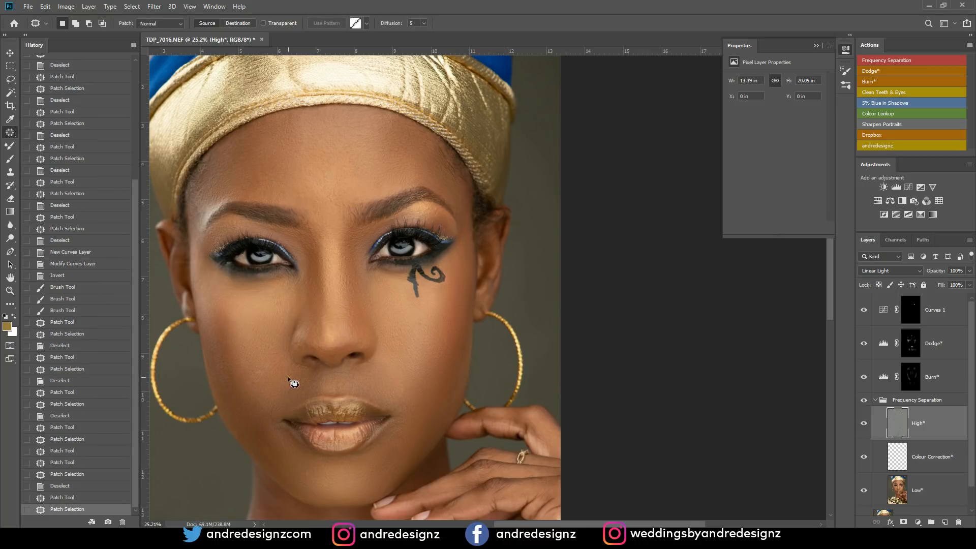
key("ctrl+z")
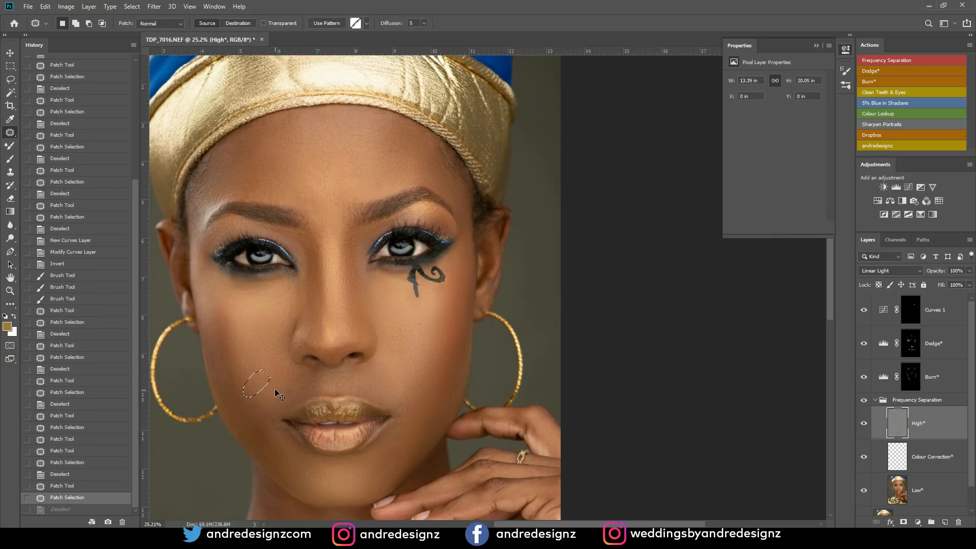
key("ctrl+z")
key("ctrl+d")
left_click_drag(303, 382, 305, 381)
mouse_move(304, 387)
left_mouse_down()
mouse_move(290, 396)
mouse_move(294, 388)
left_mouse_up()
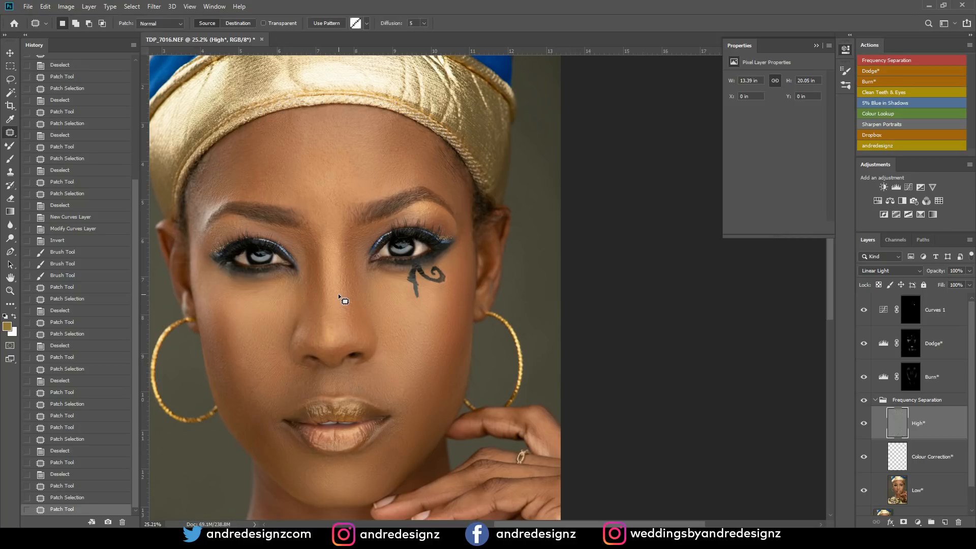
- Lighten the dark skin above the upper lip by painting white on the lower face's Dodge* mask with a size 80 brush at 1% flow
scroll(260, 285, "up", 4)
scroll(260, 293, "up", 1)
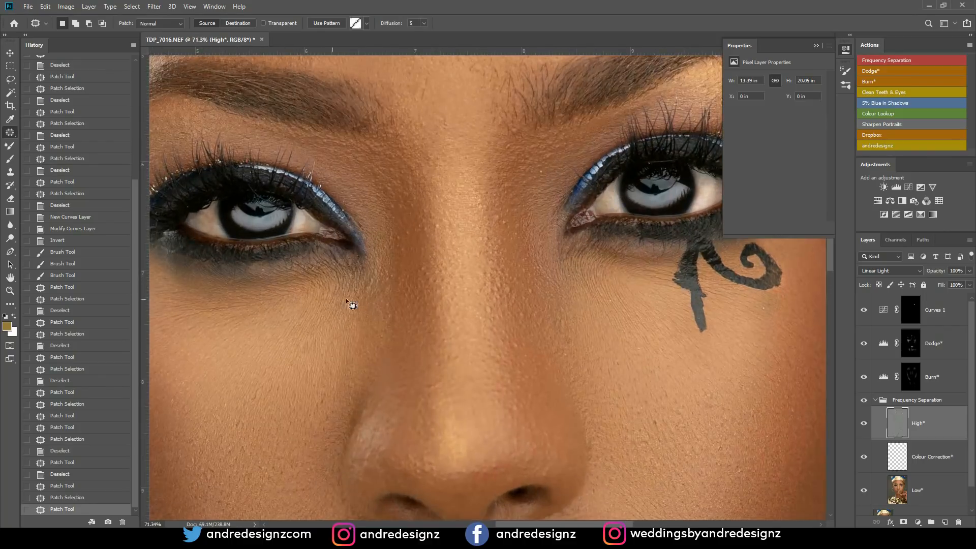
scroll(433, 295, "down", 6)
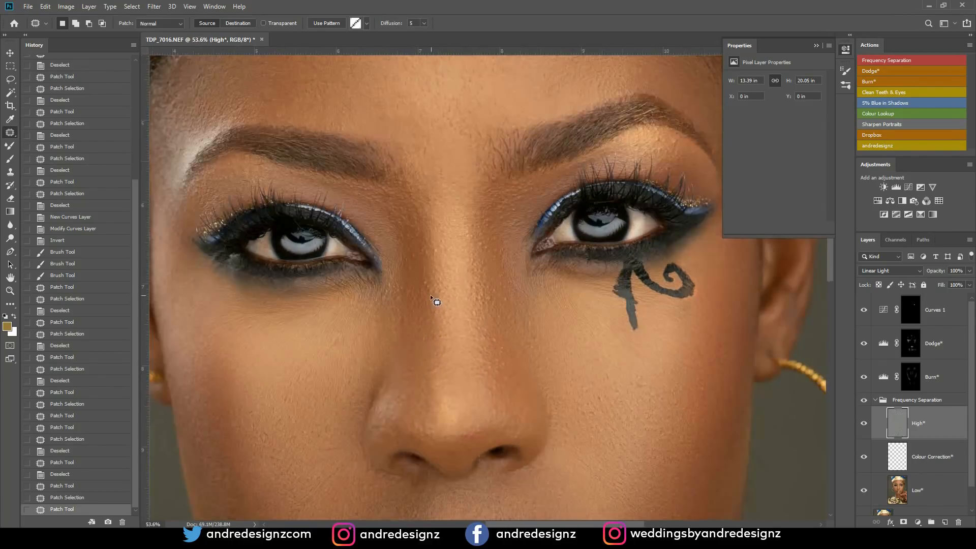
scroll(509, 308, "up", 5)
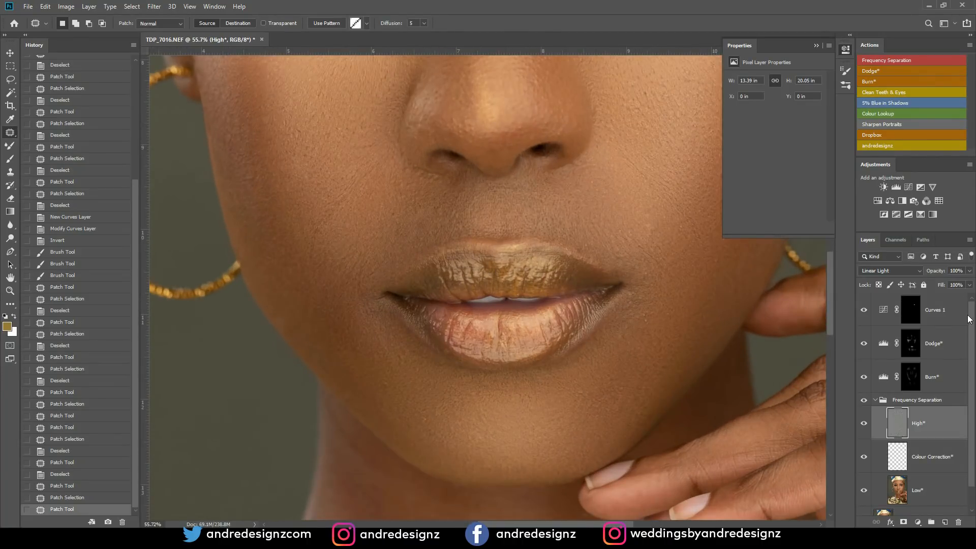
left_click(919, 347)
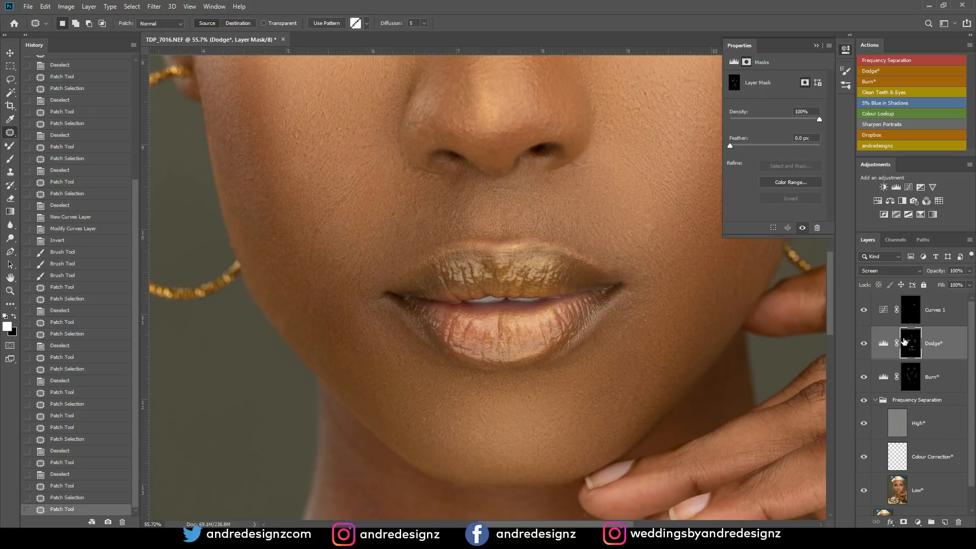
key("b")
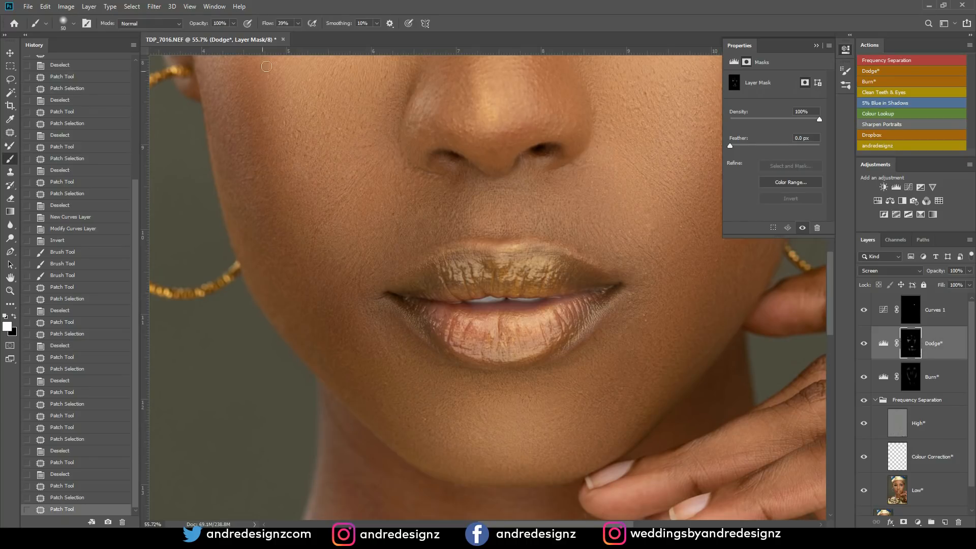
left_click(328, 14)
key("bracketleft")
key("bracketright")
key("bracketright")
key("bracketright")
key("bracketright")
left_click_drag(498, 217, 498, 219)
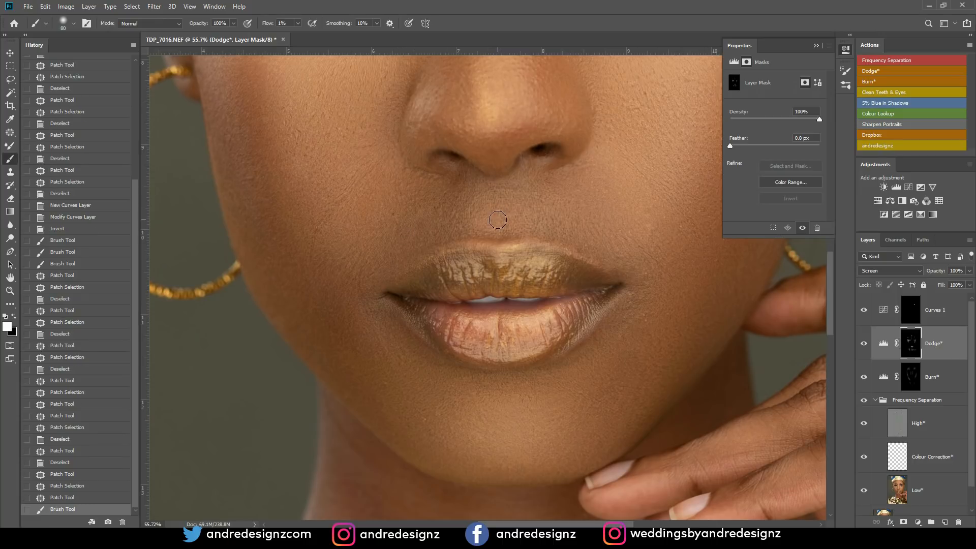
- Enlarge the brush to 125 and lighten the area between the nose and upper lip further on the Dodge* mask
key("bracketright")
key("bracketright")
key("bracketright")
left_click_drag(502, 217, 496, 208)
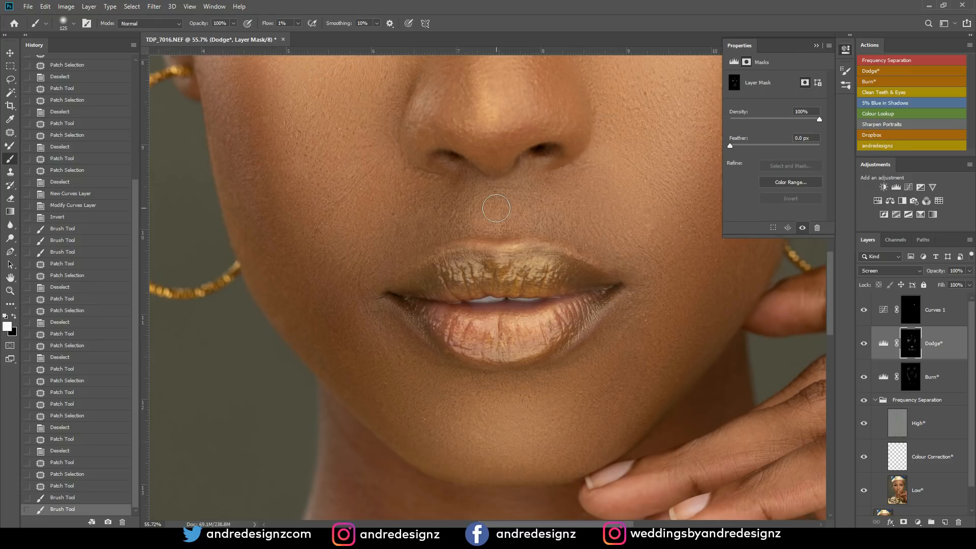
- Darken the bright patches above the upper lip by painting white on the Burn* mask with a size 60 brush at 1% flow
left_click(918, 380)
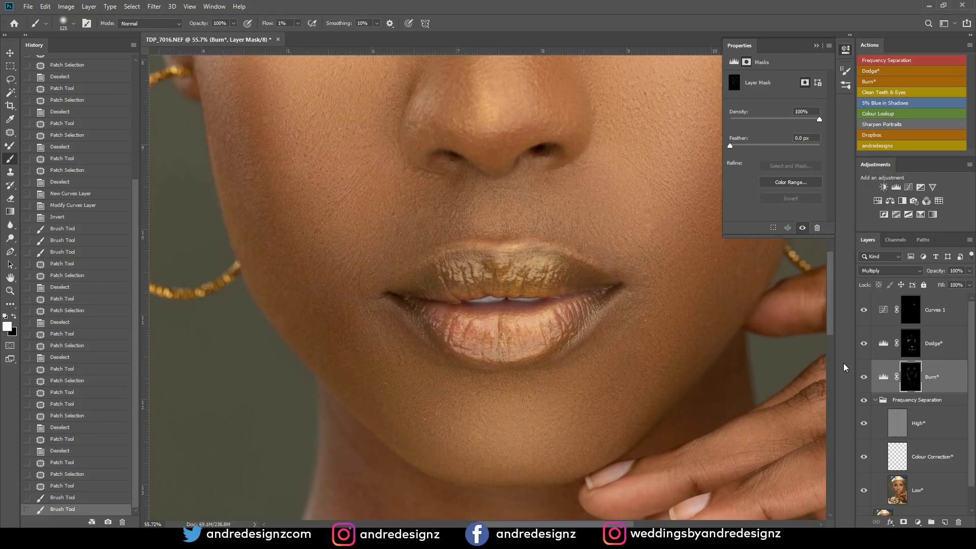
key("bracketleft")
key("bracketleft")
key("bracketleft")
key("bracketleft")
key("bracketleft")
mouse_move(472, 208)
left_mouse_down()
mouse_move(473, 179)
mouse_move(474, 228)
mouse_move(477, 216)
mouse_move(521, 202)
mouse_move(517, 188)
mouse_move(522, 221)
mouse_move(522, 186)
mouse_move(509, 211)
left_mouse_up()
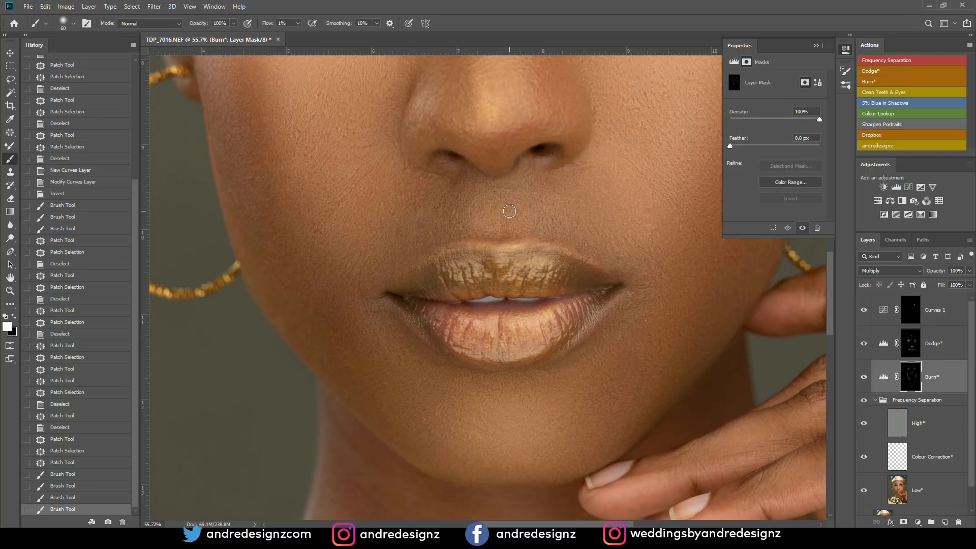
- Compare the face with and without the burn painting by toggling the Burn* layer's visibility
left_click(864, 377)
left_click(864, 377)
left_click(864, 378)
left_click(864, 378)
left_click(865, 378)
left_click(865, 378)
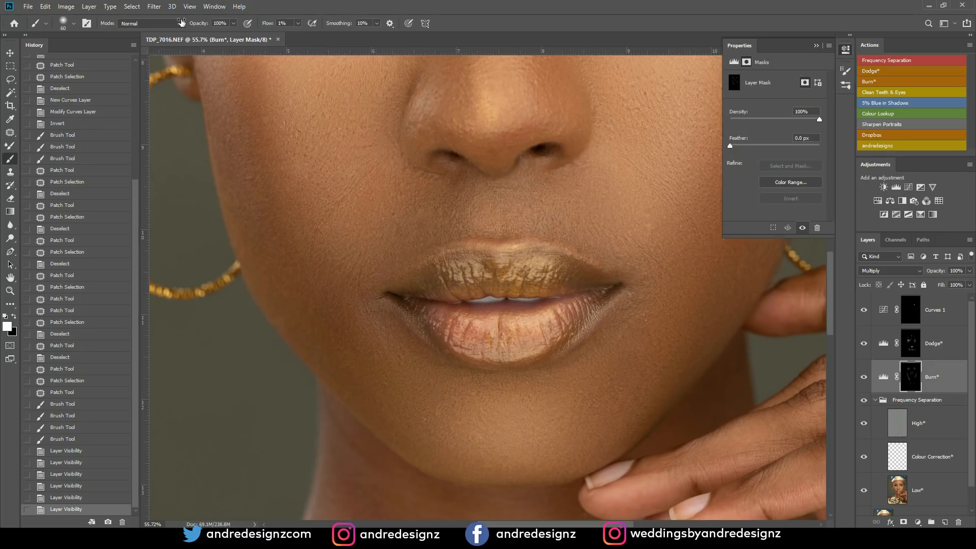
- Try adding a second Dodge* layer above Curves 1 with the Dodge* action, and revert the history to before the new Levels layer
left_click(166, 24)
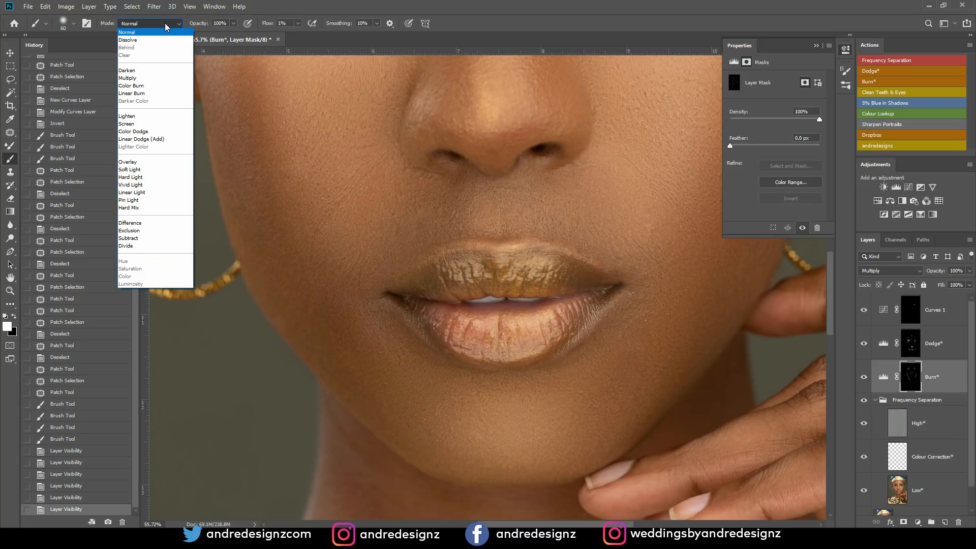
left_click(166, 24)
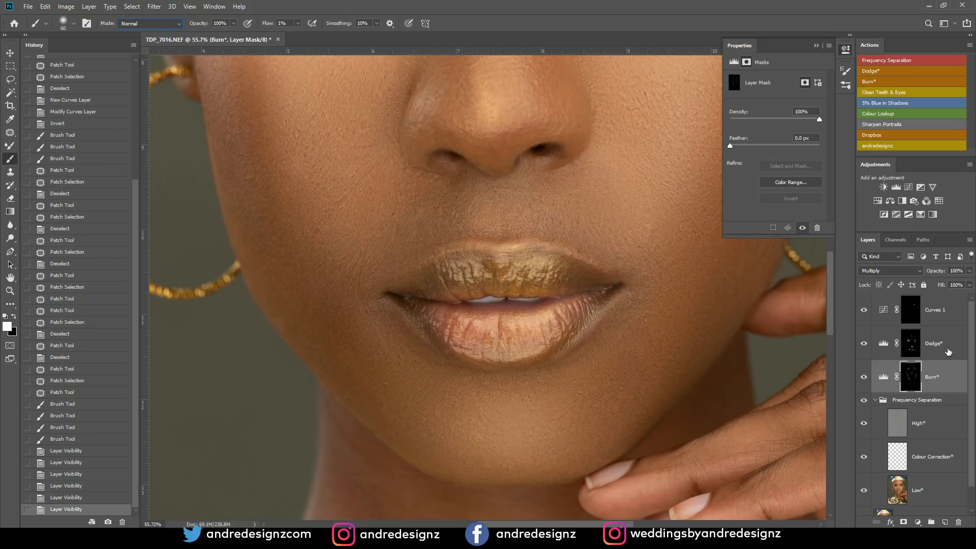
left_click(946, 311)
scroll(928, 392, "down", 1)
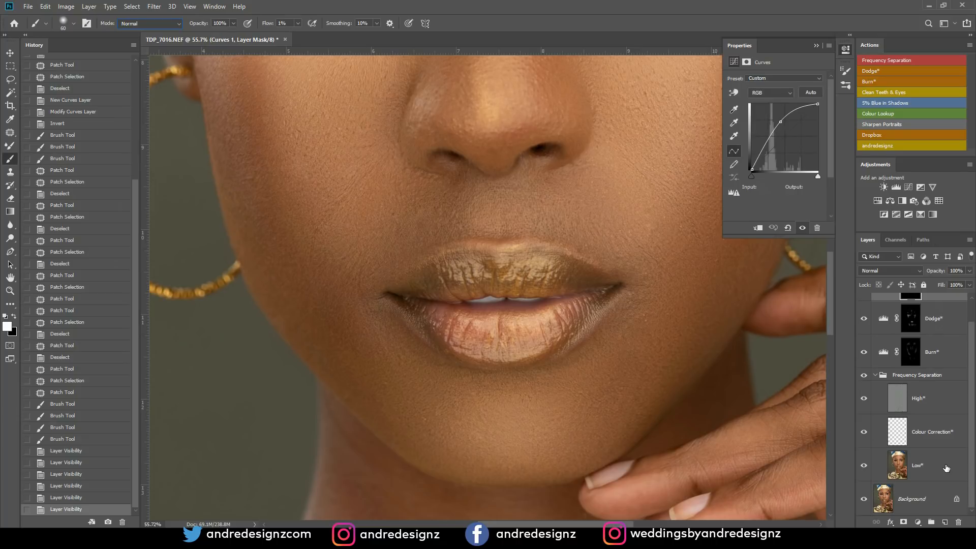
scroll(946, 467, "up", 1)
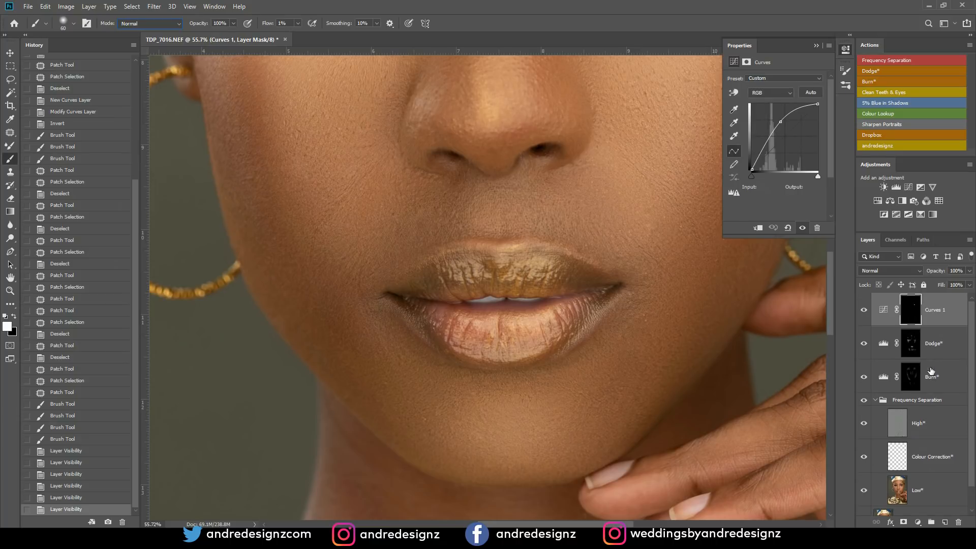
left_click(880, 72)
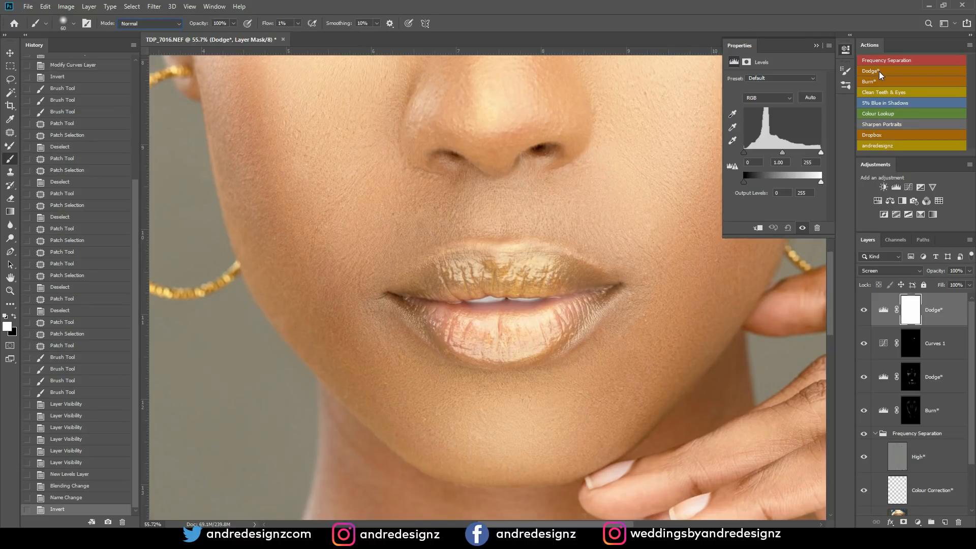
key("ctrl+2")
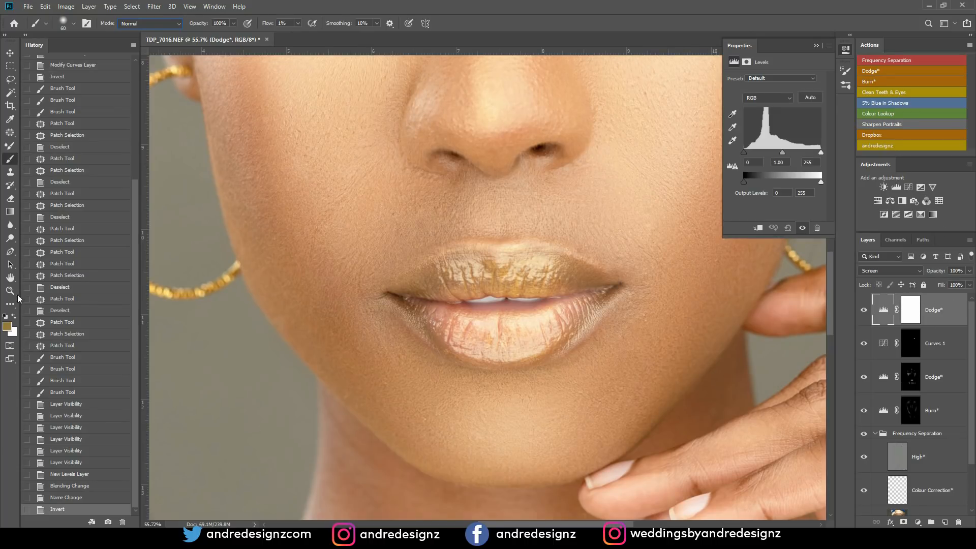
left_click(65, 502)
left_click(74, 474)
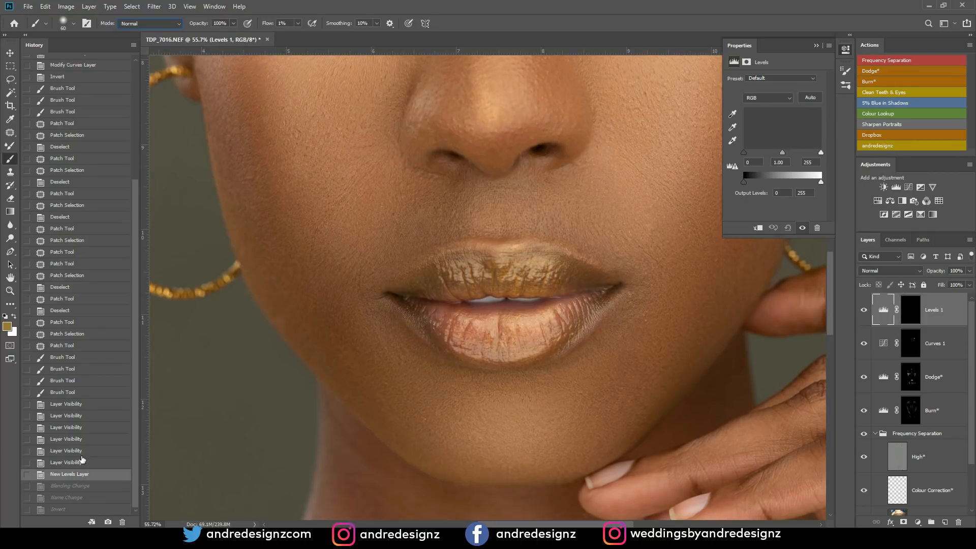
key("ctrl+alt+z")
key("ctrl+alt+z")
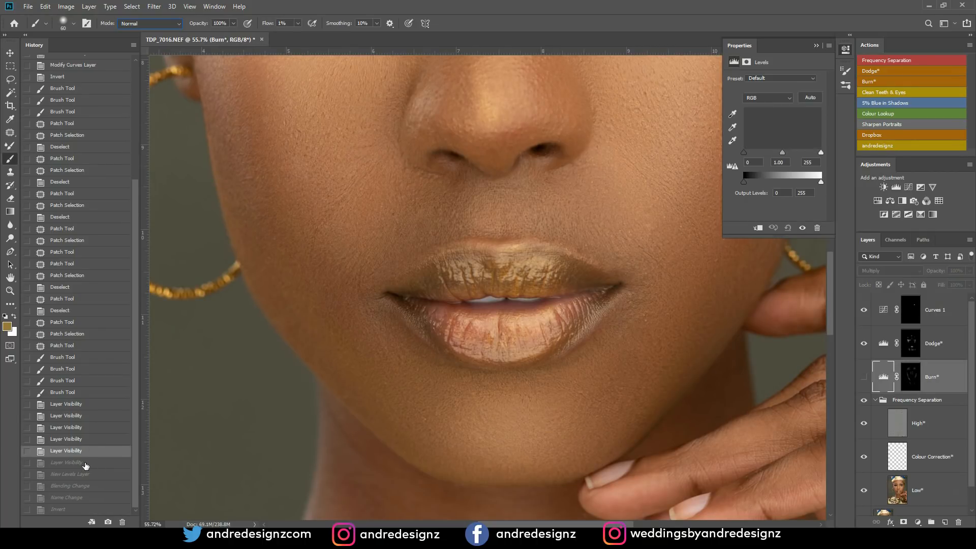
left_click(85, 465)
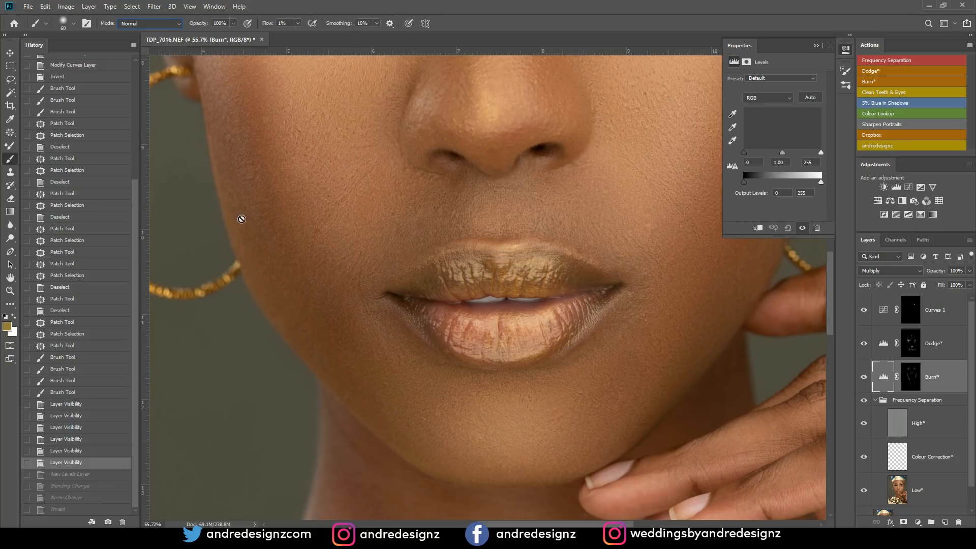
- Auto-select the High* layer from the left cheek with the Move tool and clear any selection
left_click(10, 52)
left_click(349, 225)
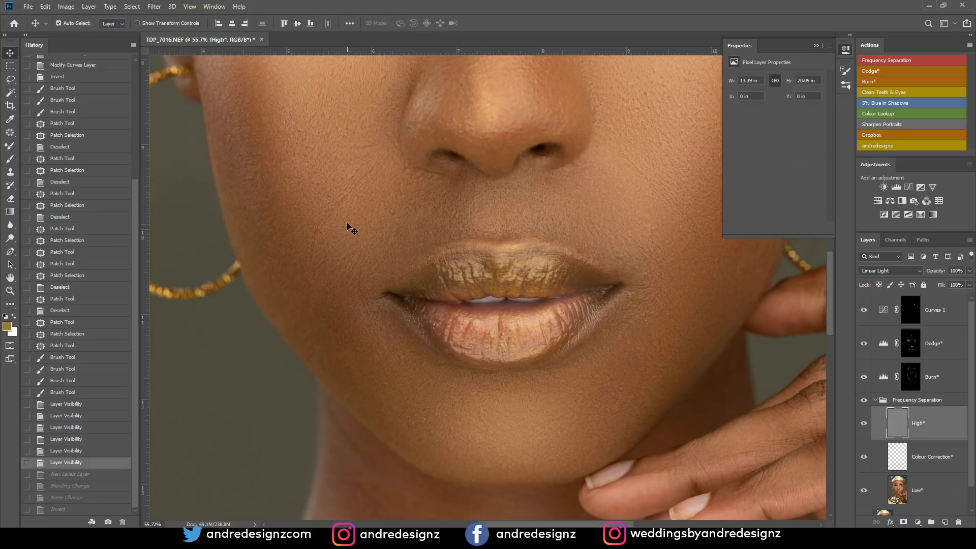
key("ctrl+d")
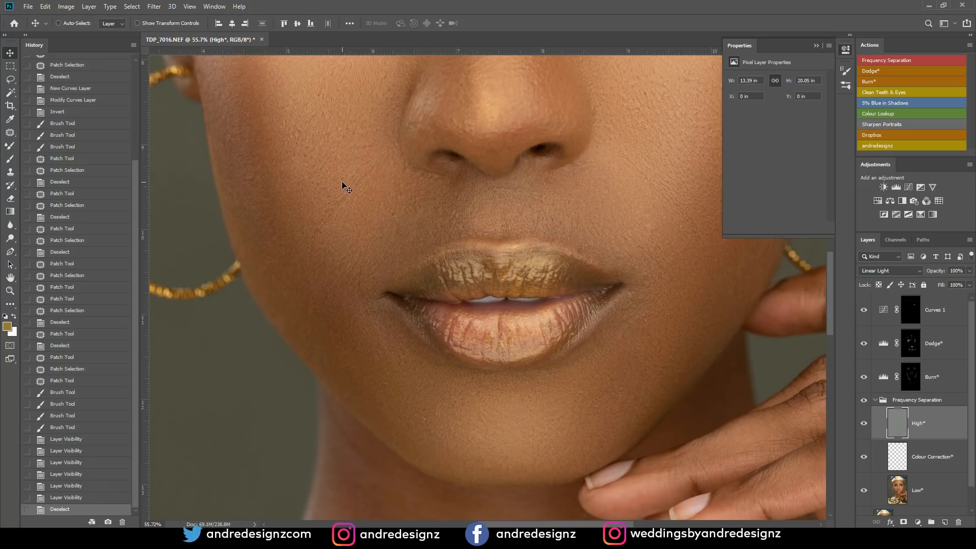
- Collapse the Frequency Separation group, select the Background layer and run the Dodge* action to add a new Dodge* layer at the top
scroll(450, 146, "down", 1)
scroll(450, 146, "down", 5)
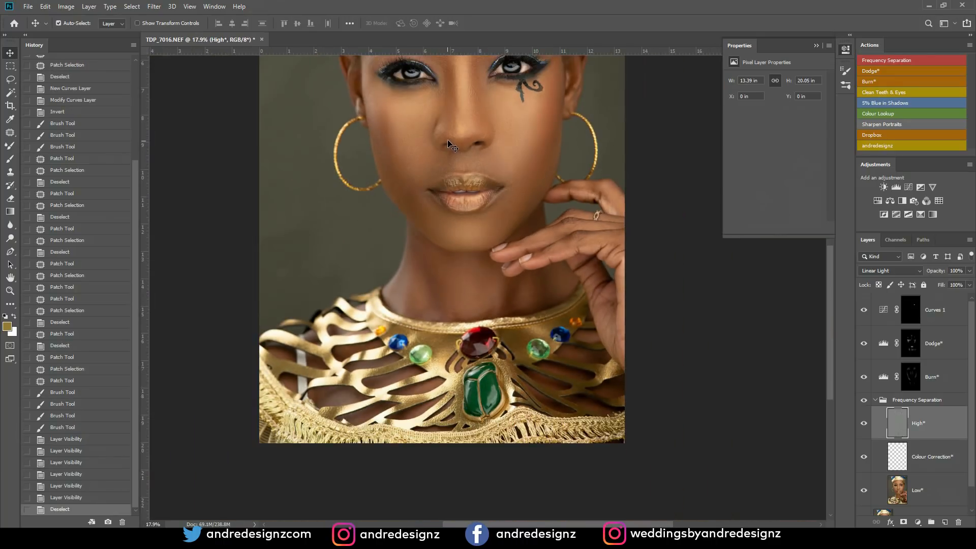
left_click(936, 309)
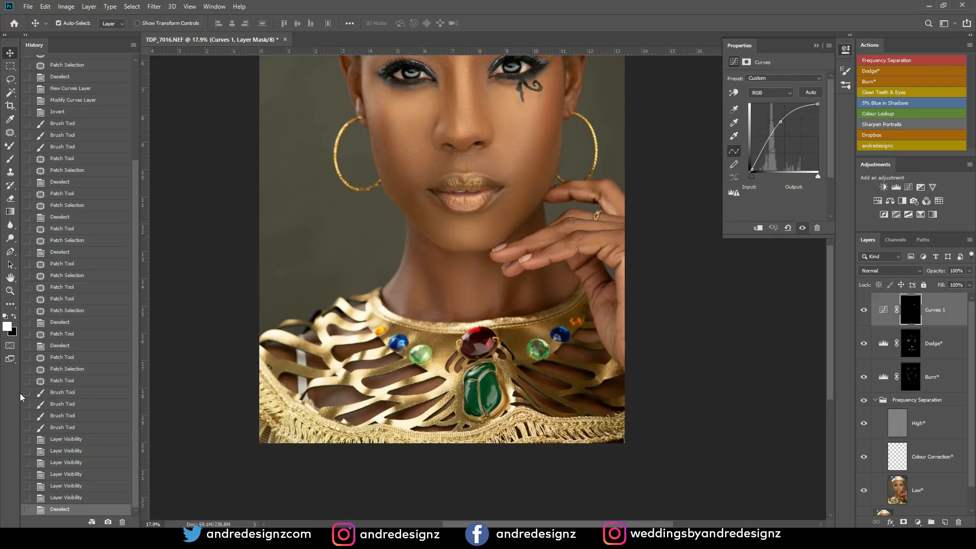
scroll(747, 289, "down", 6)
scroll(667, 305, "up", 7)
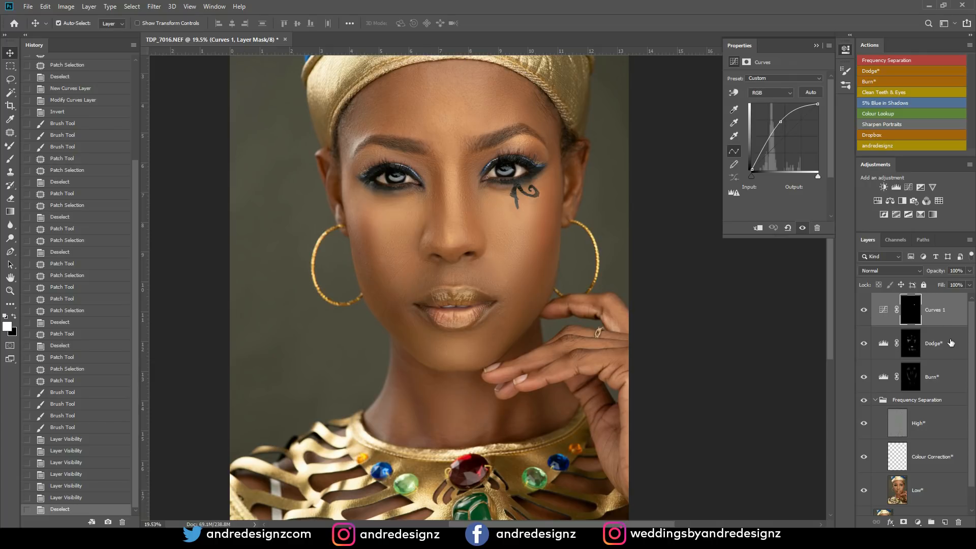
left_click(875, 401)
left_click(899, 410)
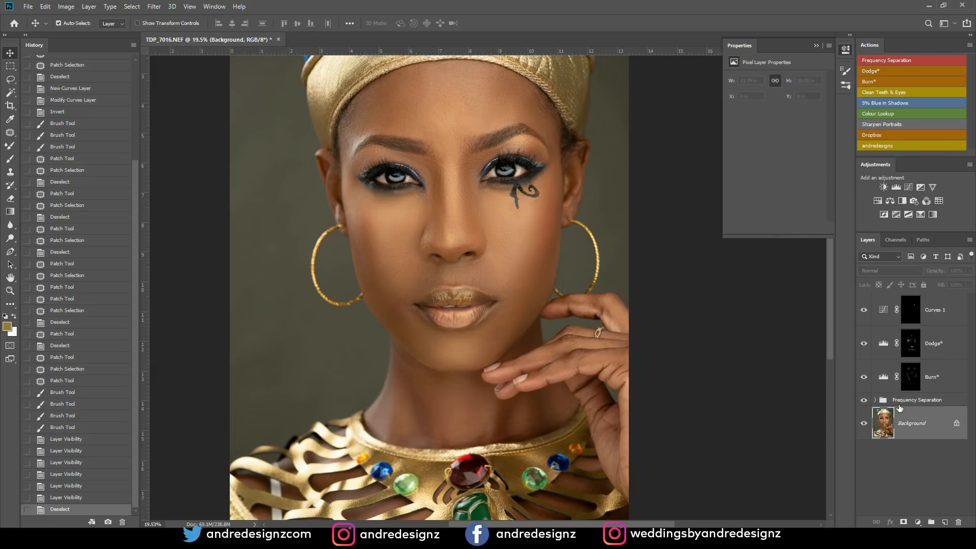
left_click(883, 71)
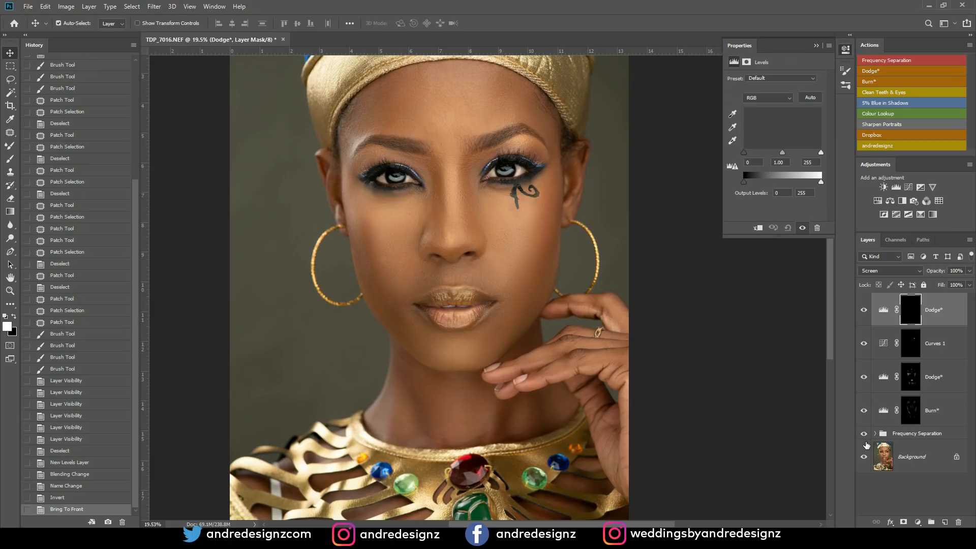
- Try brushing the skin above the upper lip on the High* layer with a size 60 brush, and revert the history to the Invert state
left_click(458, 277)
key("b")
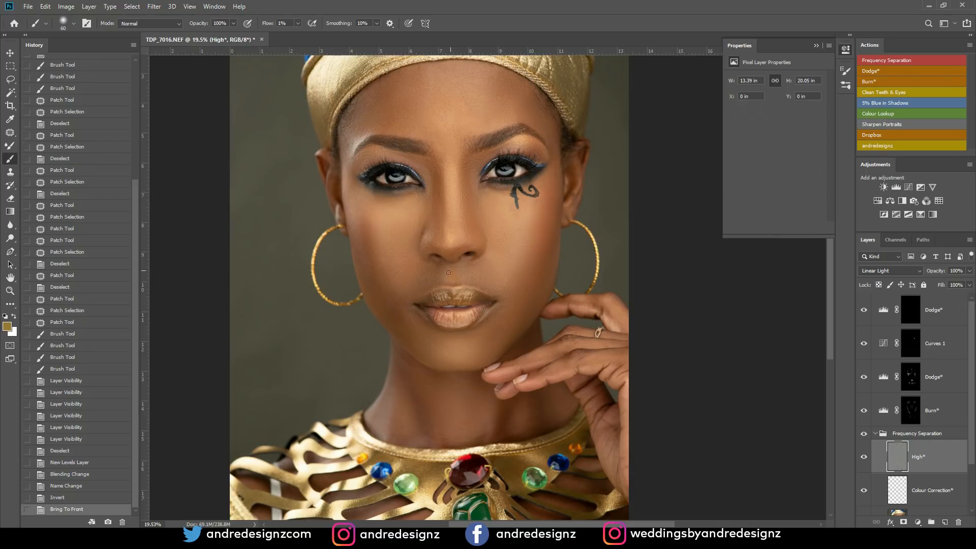
left_click_drag(452, 264, 489, 278)
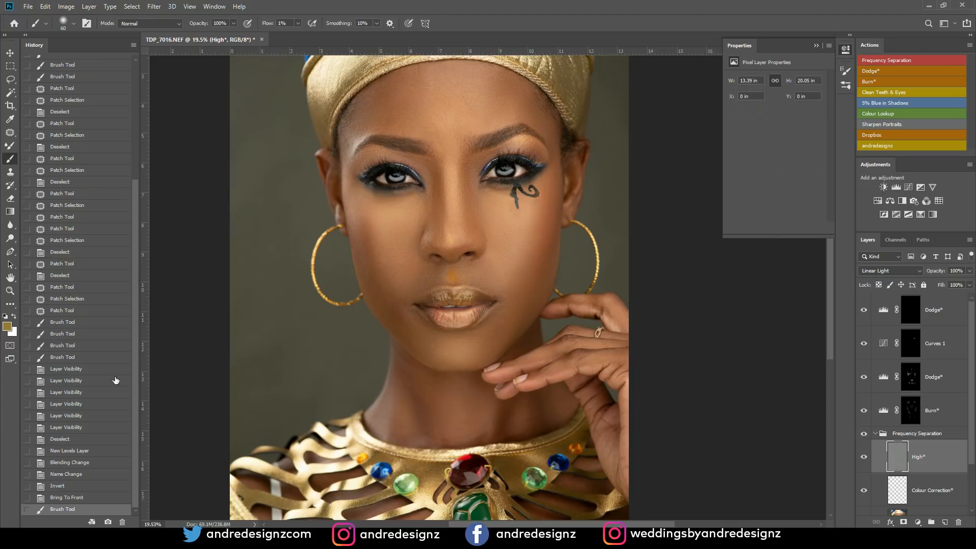
left_click(72, 487)
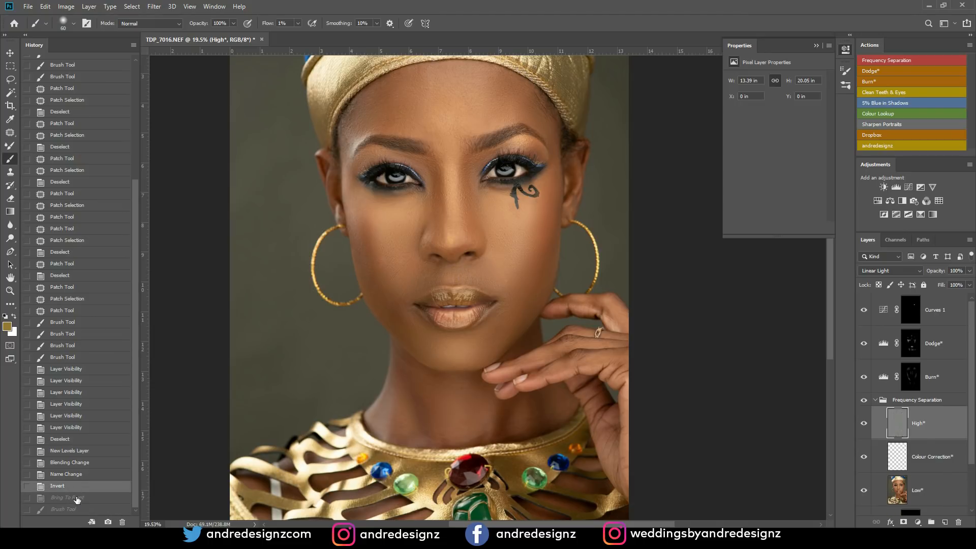
- Restore the Bring To Front history state and paint the top Dodge* mask above the upper lip with a size 100 white brush
left_click(78, 499)
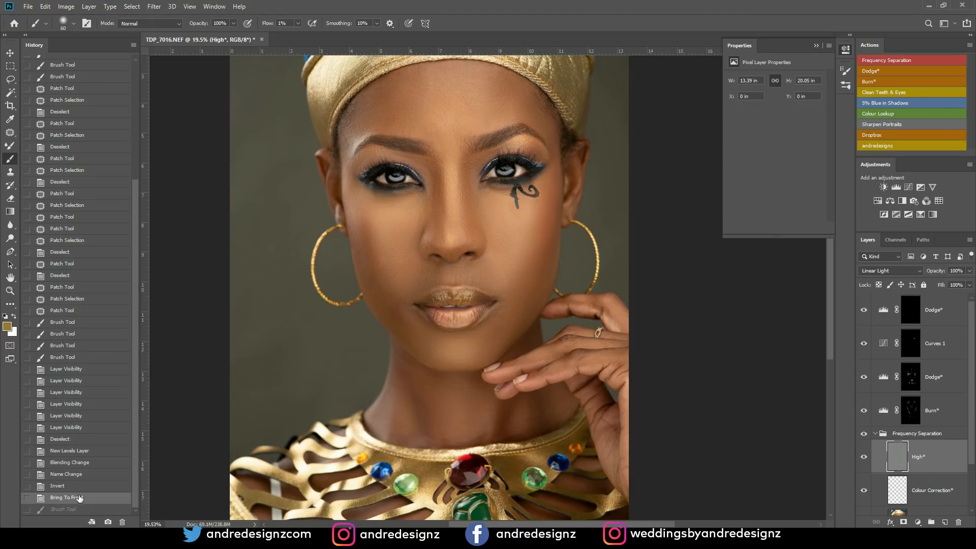
left_click(911, 312)
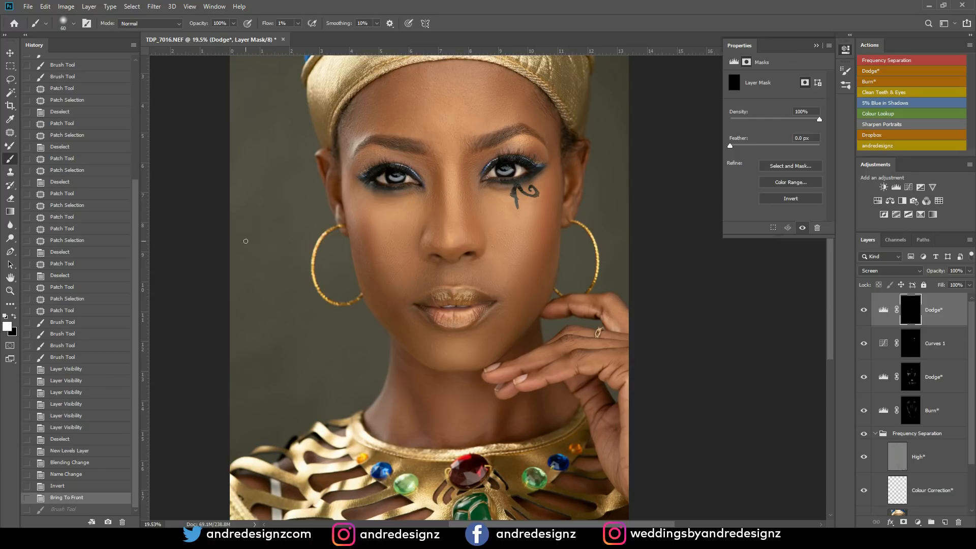
key("bracketright")
key("ctrl+shift+z")
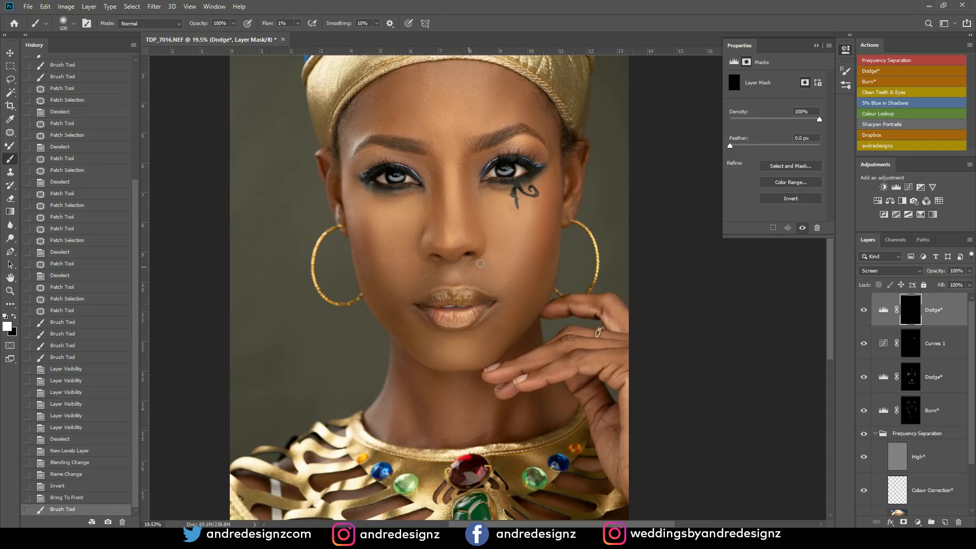
- Select the Background layer and run the Burn* action to add a new Burn* layer at the top of the stack
left_click_drag(971, 447, 967, 497)
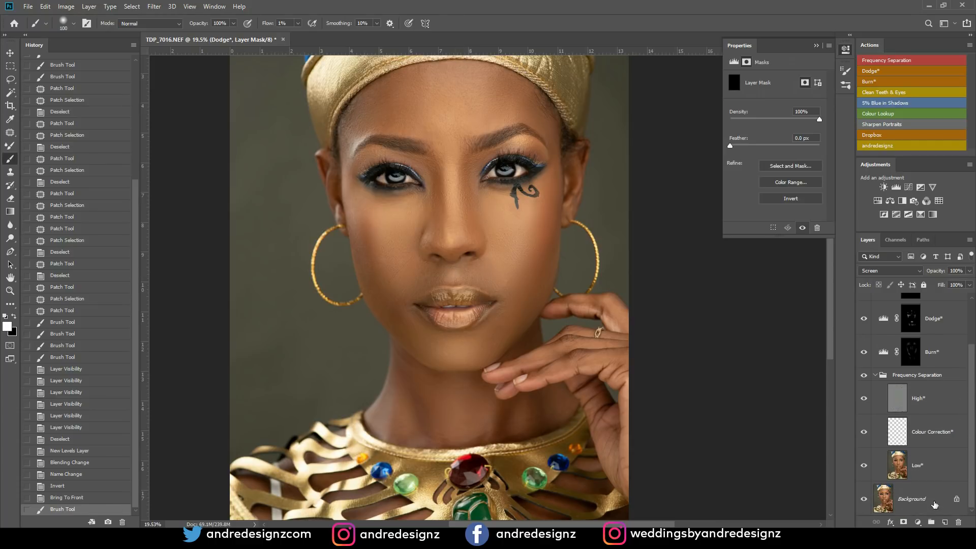
left_click(919, 496)
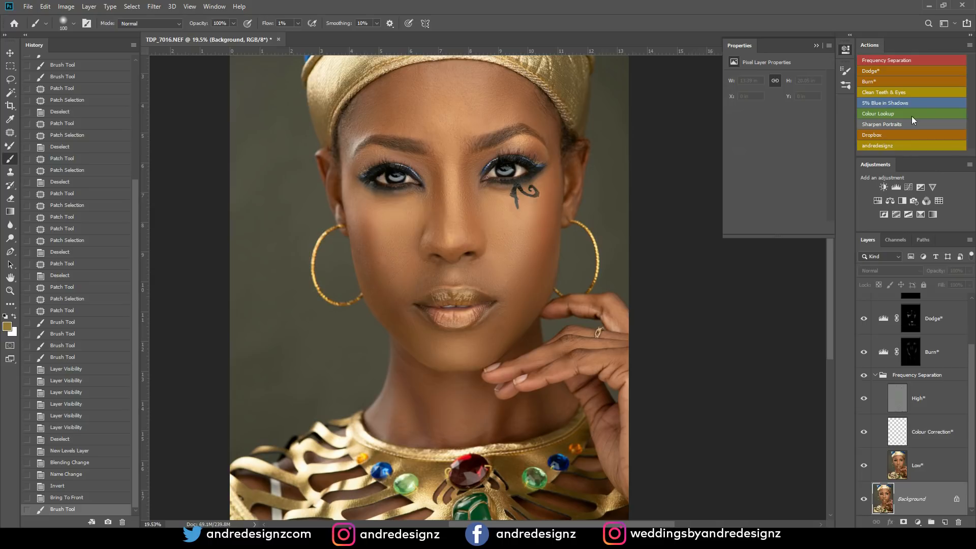
left_click(875, 81)
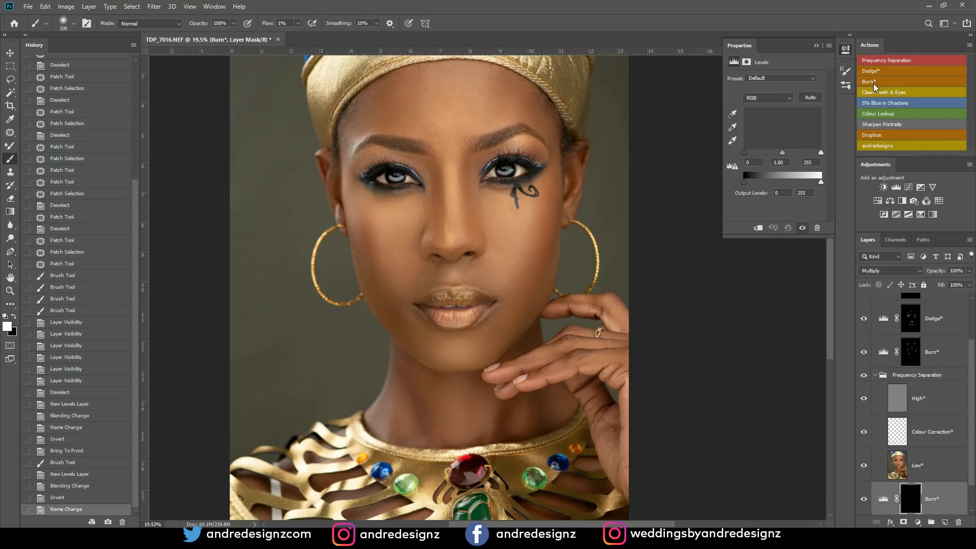
left_click(942, 492)
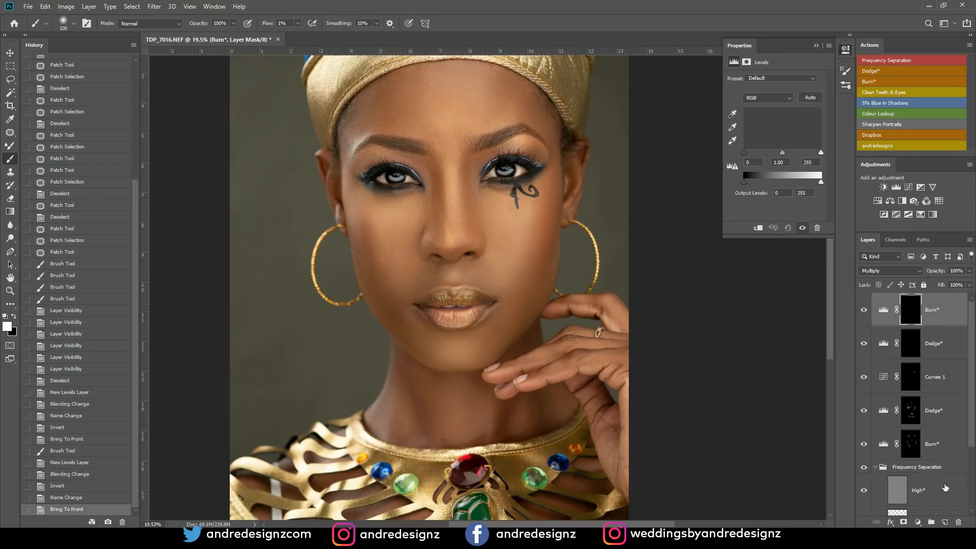
- Paint the skin above the upper lip in white on the new Burn* layer's mask with the size 100 brush
left_click(917, 314)
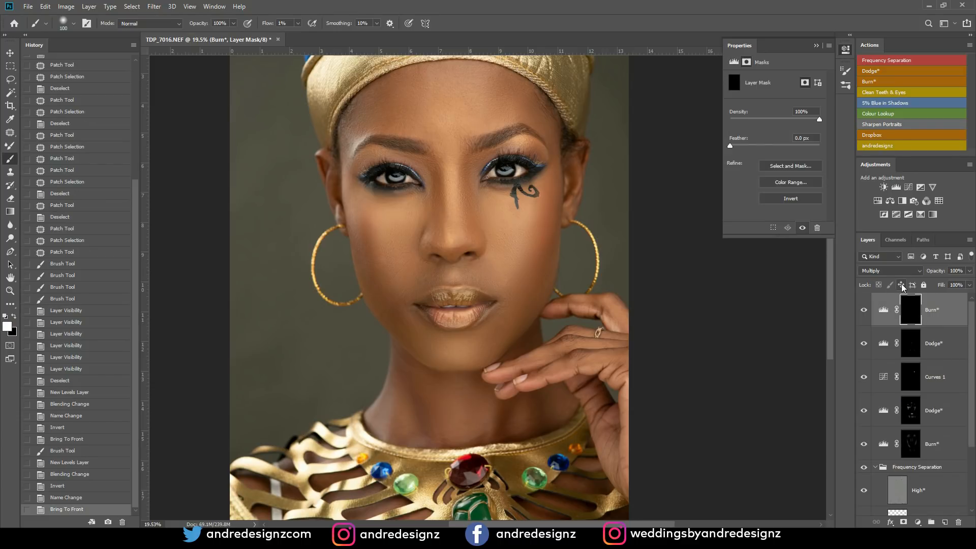
mouse_move(444, 273)
left_mouse_down()
mouse_move(466, 283)
mouse_move(447, 274)
mouse_move(448, 283)
left_mouse_up()
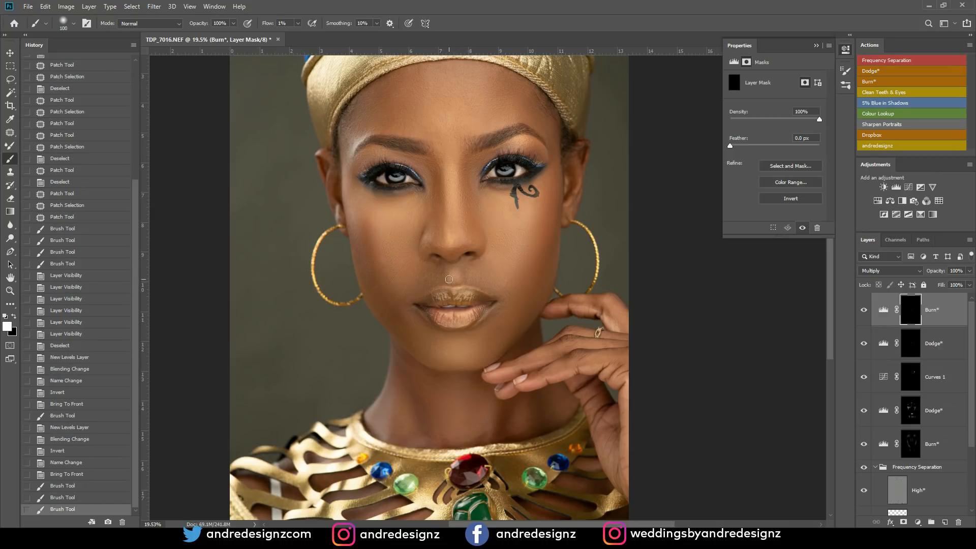
scroll(449, 279, "down", 7)
scroll(489, 336, "up", 6)
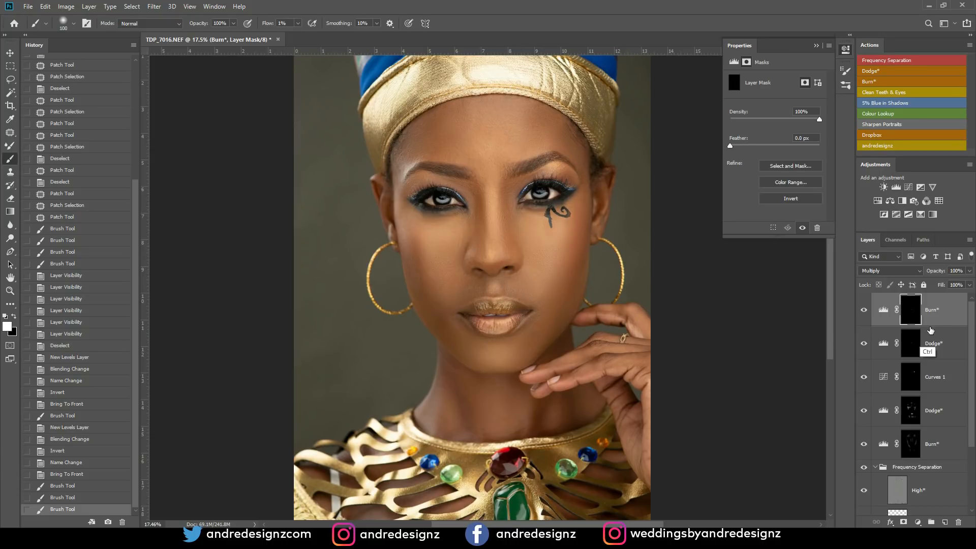
- Group the top Burn* and Dodge* layers and set the group's opacity to 45%
left_click(930, 348, "shift")
key("ctrl+g")
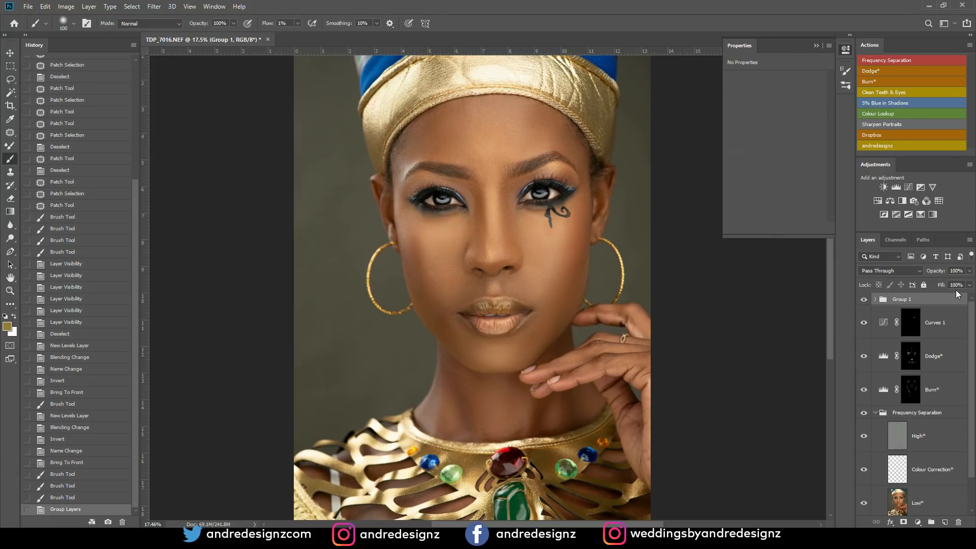
left_click(969, 285)
left_click(942, 281)
left_click_drag(942, 282, 944, 283)
- Patch the small texture flaws on the cheek between the mouth corner and the raised hand on the High* layer, clearing each selection
left_click(923, 437)
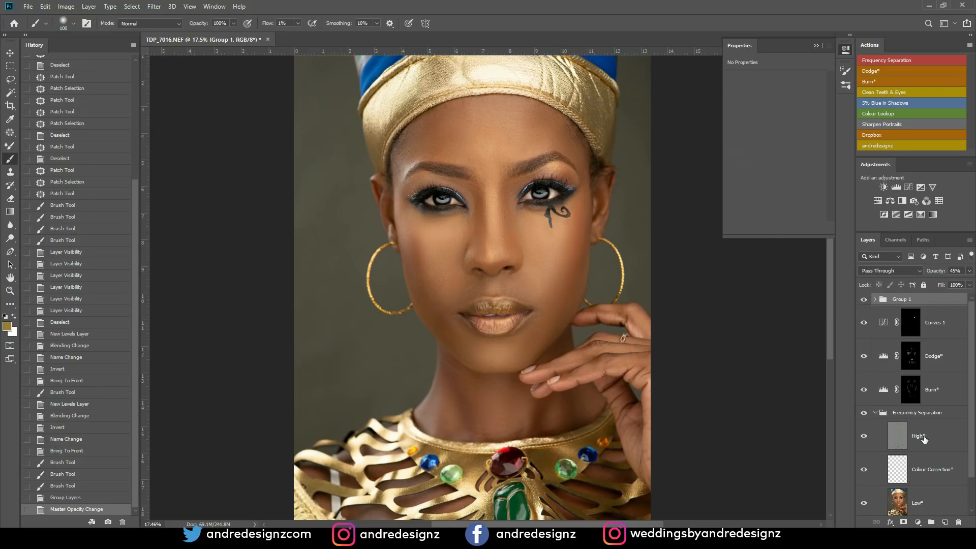
scroll(500, 297, "up", 1)
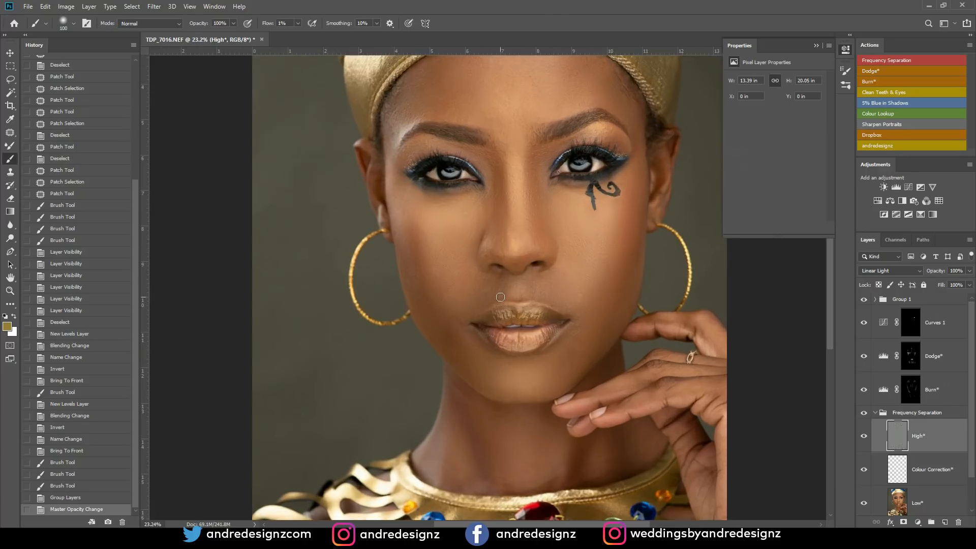
scroll(501, 297, "up", 1)
left_click_drag(499, 305, 327, 285)
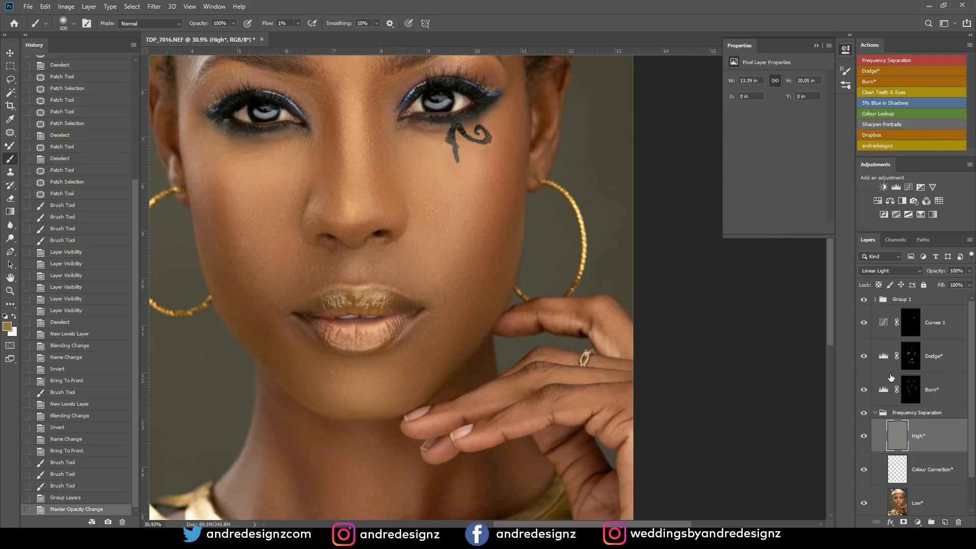
key("l")
key("j")
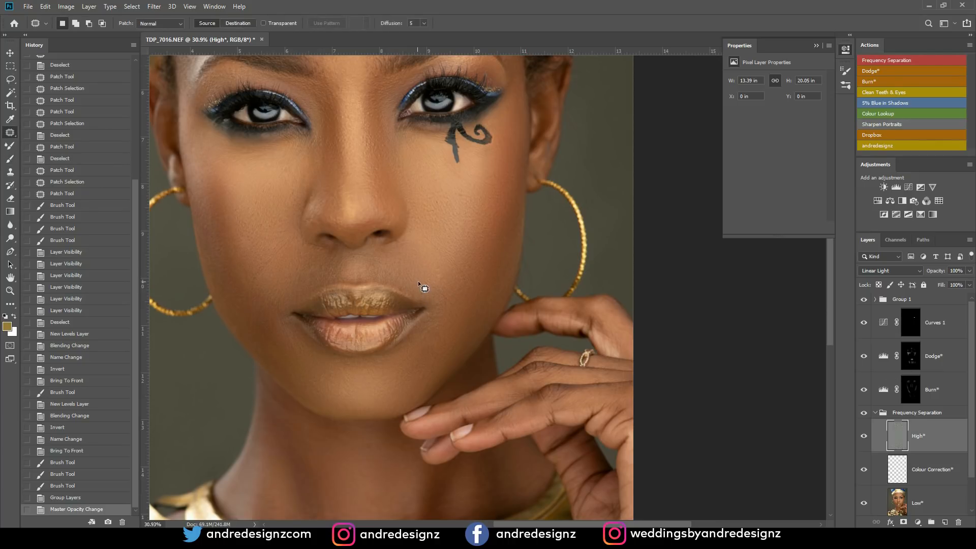
mouse_move(443, 268)
left_mouse_down()
mouse_move(449, 279)
mouse_move(447, 270)
left_mouse_up()
mouse_move(441, 278)
left_mouse_down()
mouse_move(453, 258)
mouse_move(459, 276)
mouse_move(465, 267)
mouse_move(462, 293)
left_mouse_up()
key("ctrl+d")
key("ctrl+d")
left_click_drag(463, 292, 483, 293)
key("ctrl+d")
left_click_drag(481, 295, 469, 285)
mouse_move(461, 277)
left_mouse_down()
mouse_move(464, 298)
mouse_move(453, 298)
left_mouse_up()
key("ctrl+d")
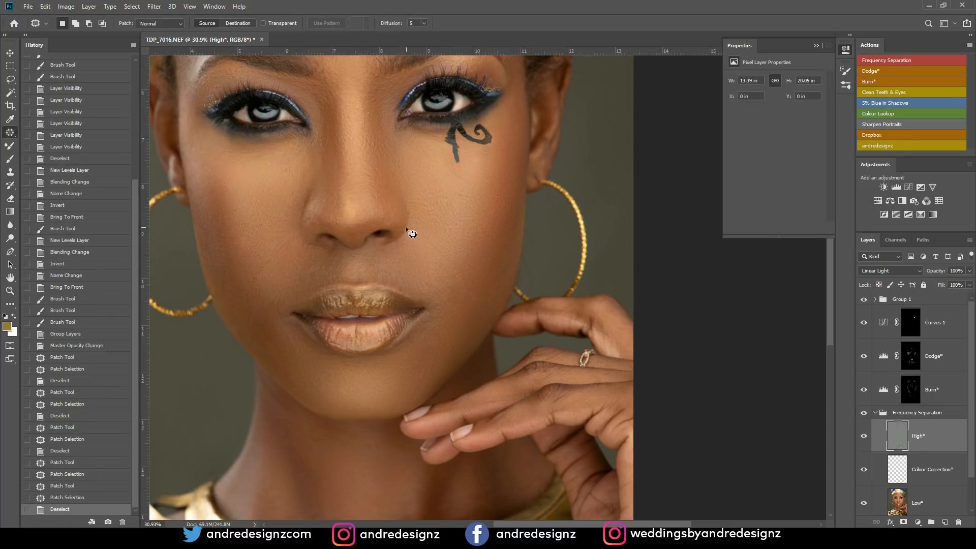
- Group every layer above the Background, from Low* up to Group 1, and name the group Finish Product
scroll(468, 210, "down", 3)
scroll(467, 210, "down", 2)
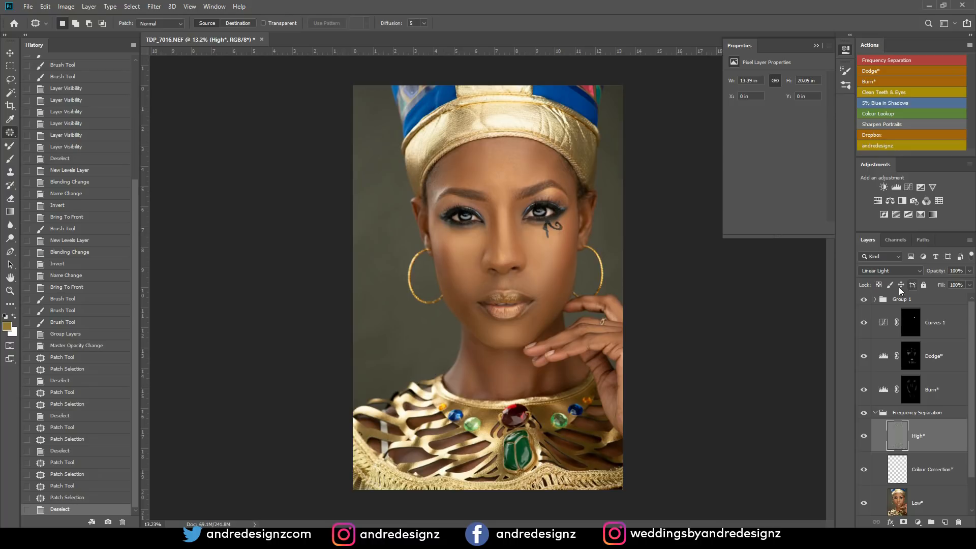
left_click(875, 300)
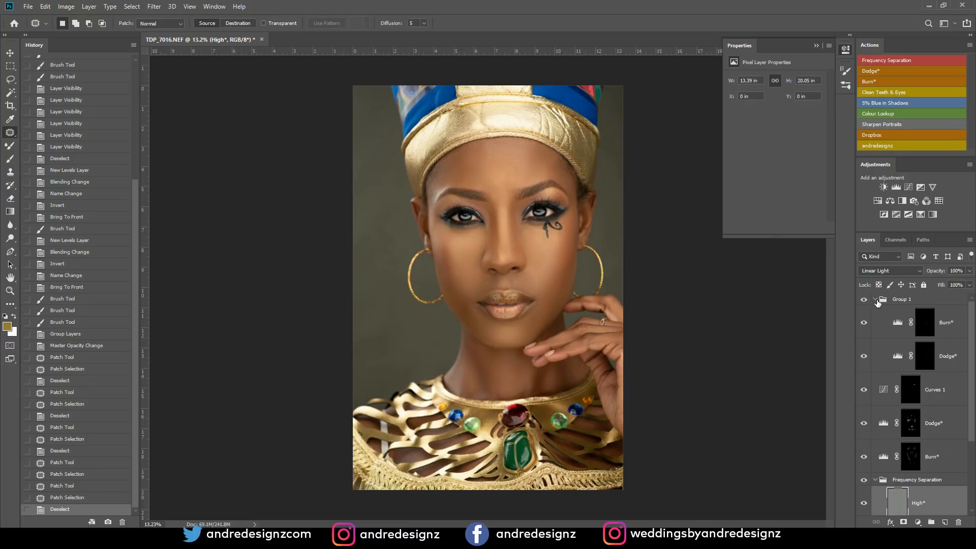
left_click(876, 300)
left_click(909, 300)
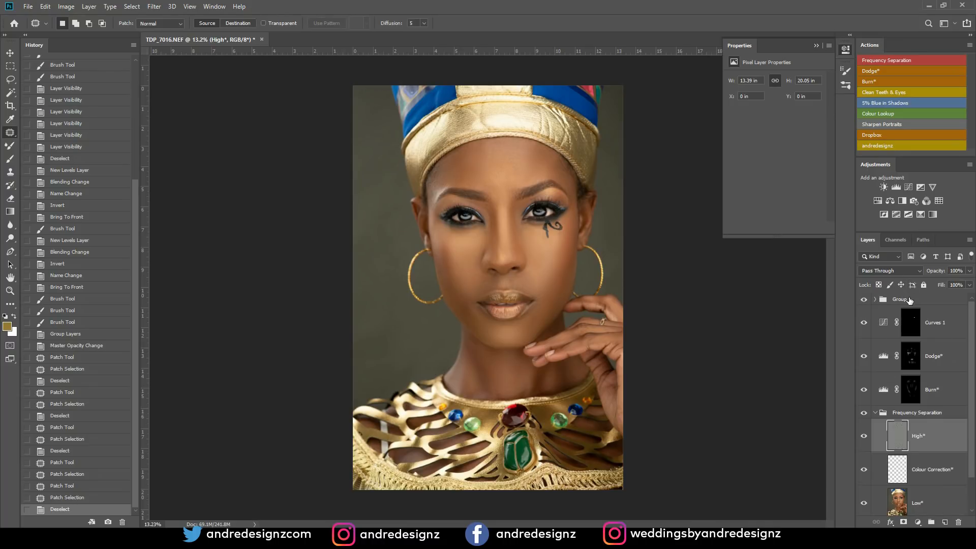
scroll(909, 305, "down", 1)
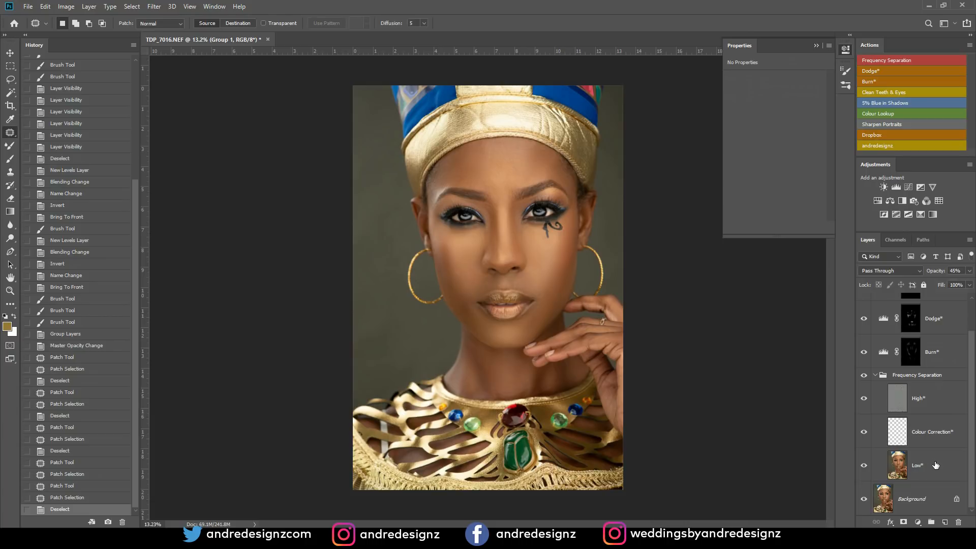
left_click(936, 465)
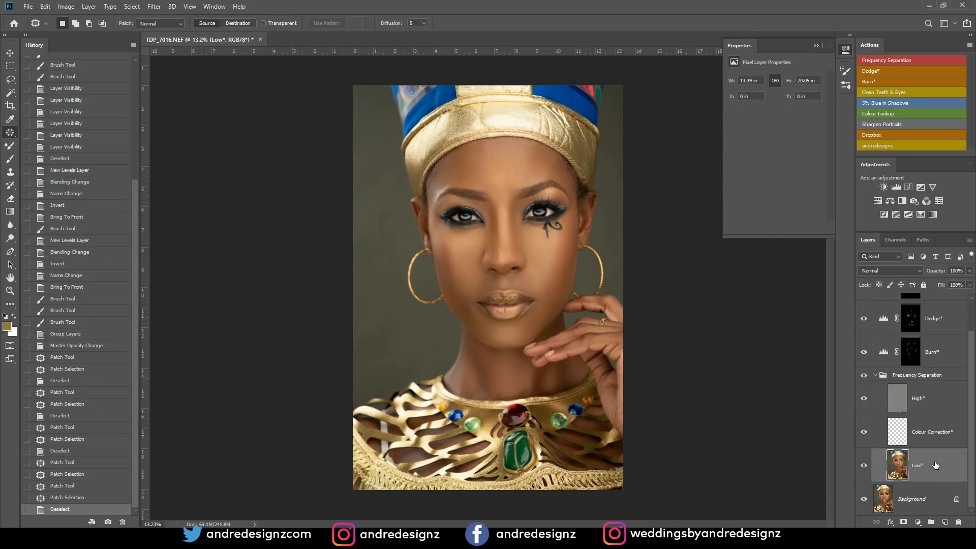
scroll(945, 343, "up", 1)
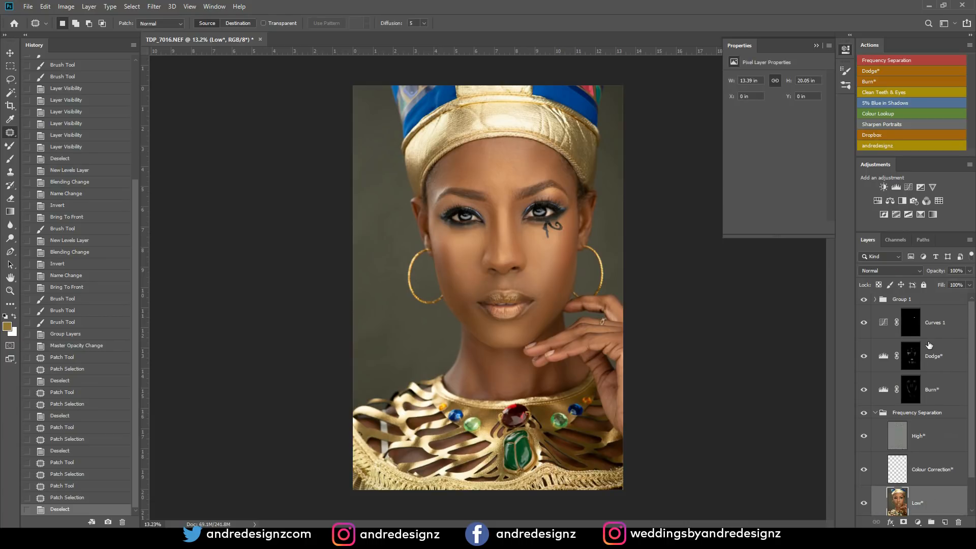
left_click(939, 303)
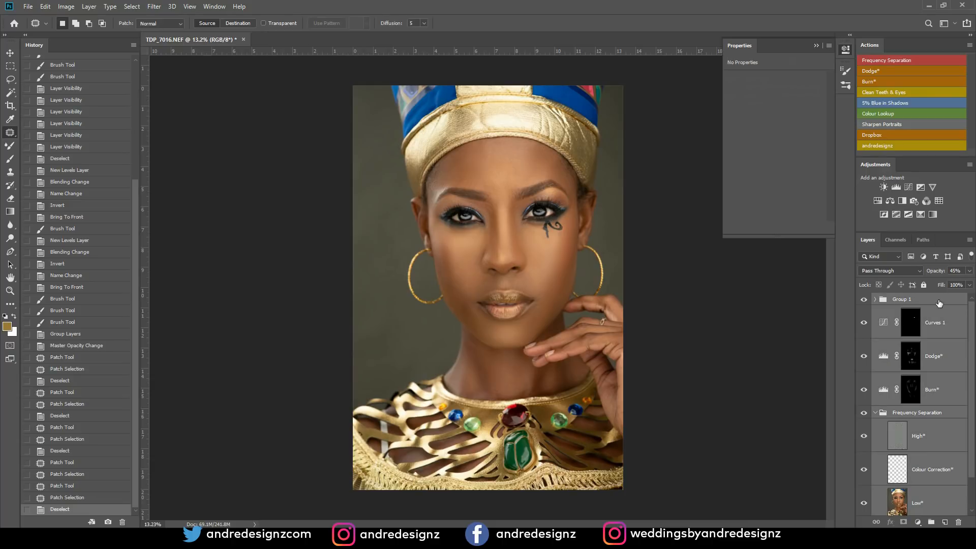
key("ctrl+g")
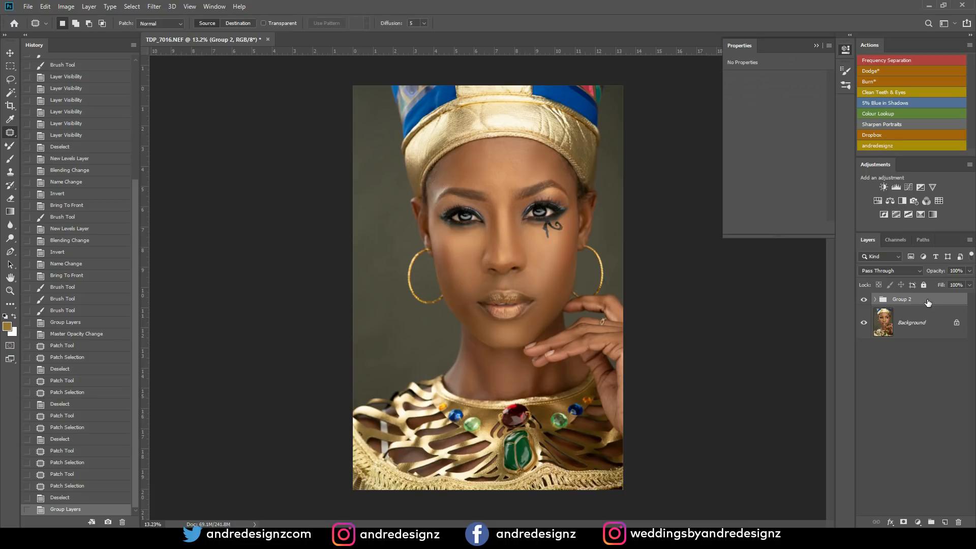
double_click(898, 300)
key("Return")
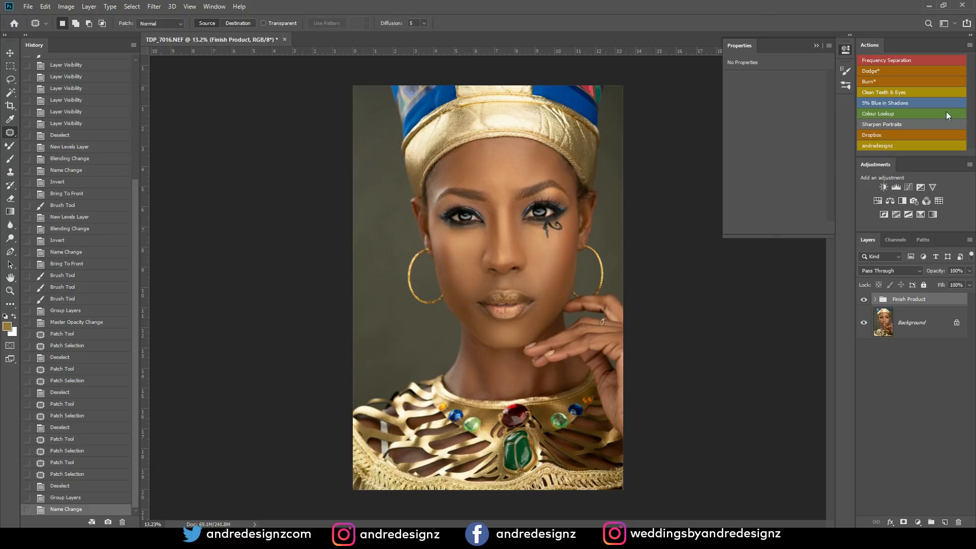
- Run the Frequency Separation action from the Background layer, accepting a Gaussian Blur radius of 6.4 pixels
left_click(929, 324)
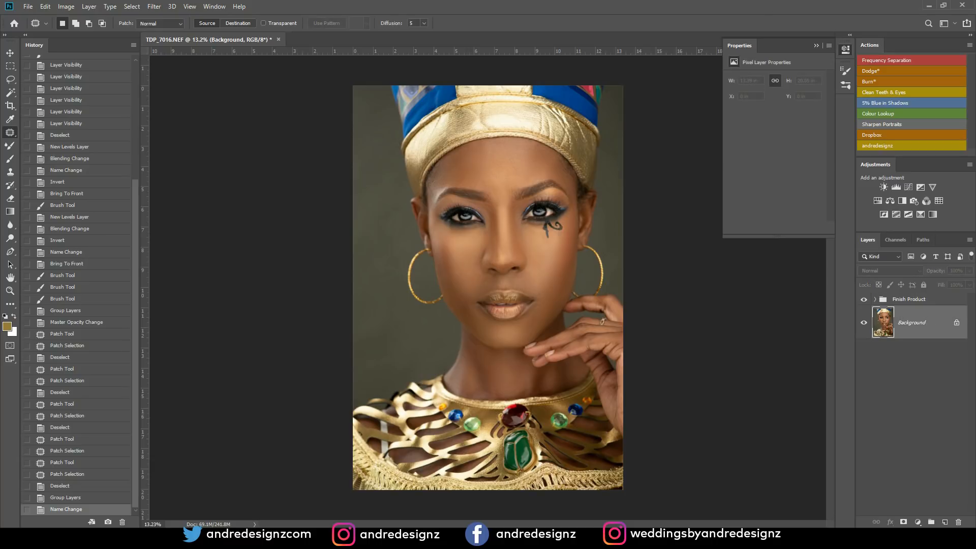
left_click(895, 60)
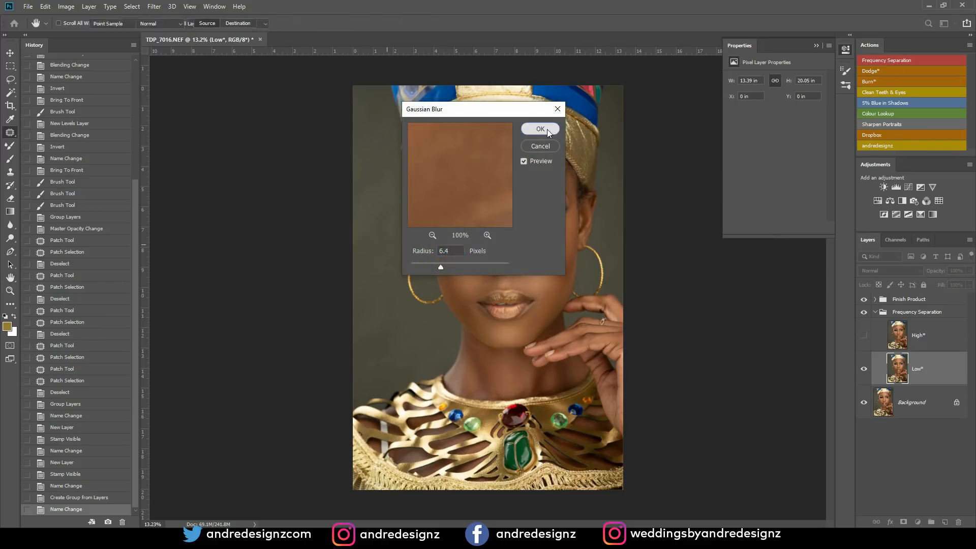
left_click(546, 130)
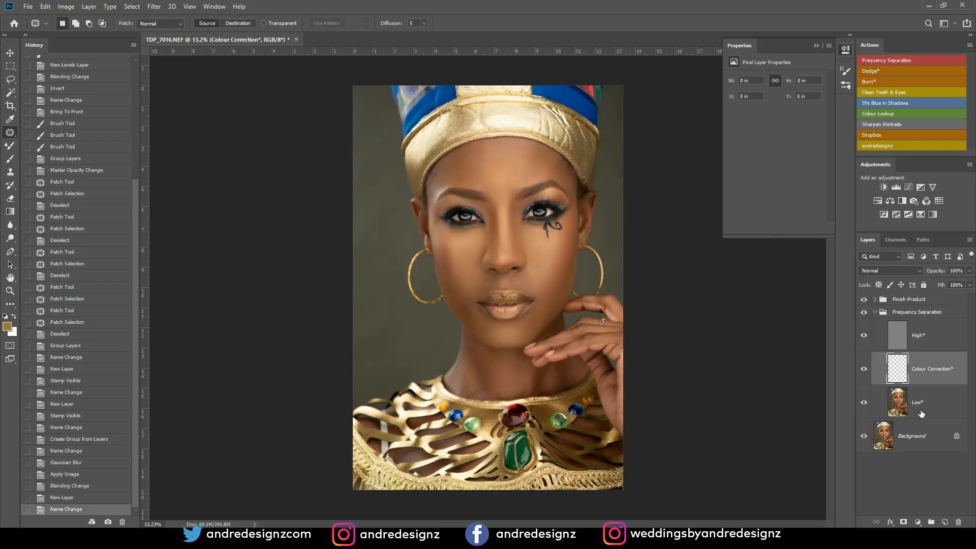
- Blend the skin tones on the cheek, chin, neck, forehead and nose of the new Low* layer with a size 500 Mixer Brush
left_click(920, 403)
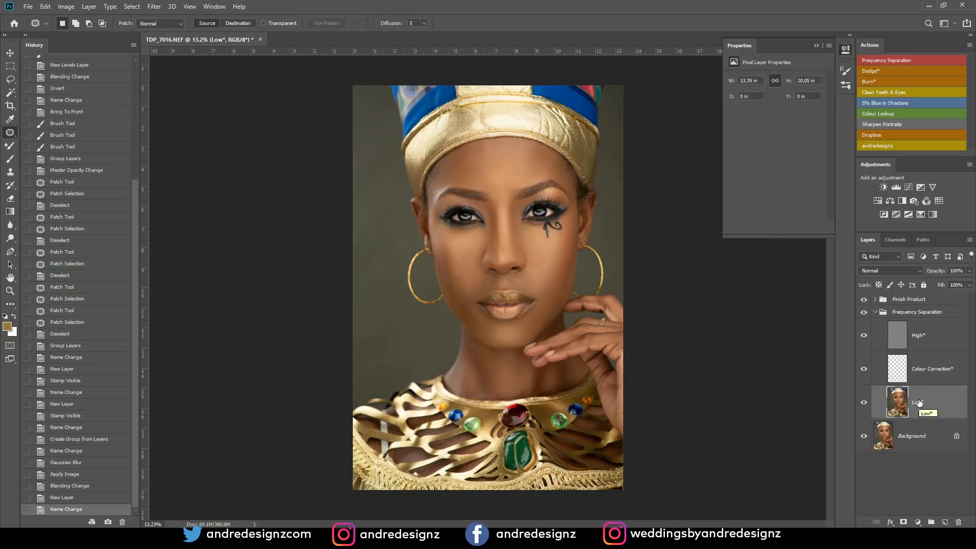
key("b")
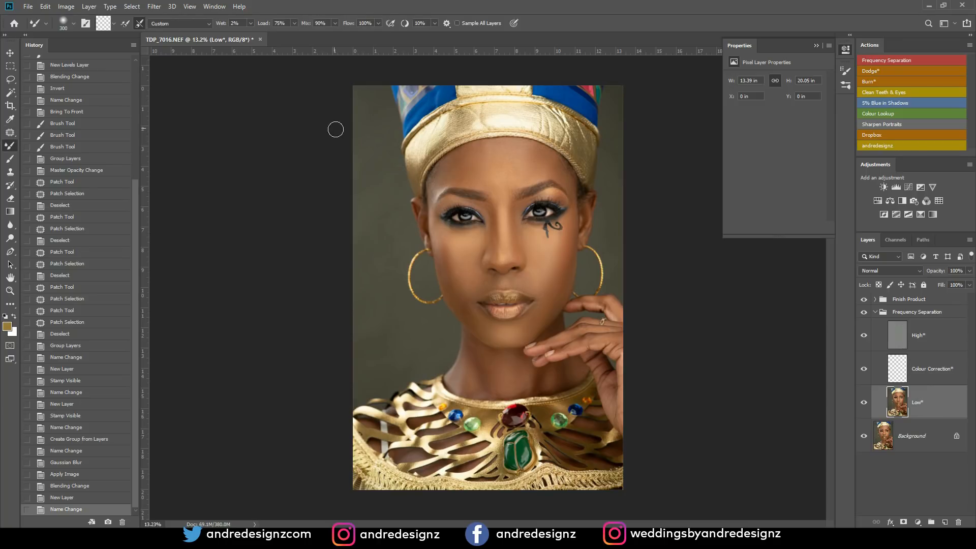
key("bracketright")
key("bracketright")
key("bracketright")
key("bracketright")
left_click_drag(557, 285, 554, 266)
mouse_move(555, 265)
left_mouse_down()
mouse_move(541, 302)
mouse_move(542, 268)
mouse_move(552, 281)
mouse_move(557, 260)
left_mouse_up()
mouse_move(538, 313)
left_mouse_down()
mouse_move(534, 304)
mouse_move(533, 341)
left_mouse_up()
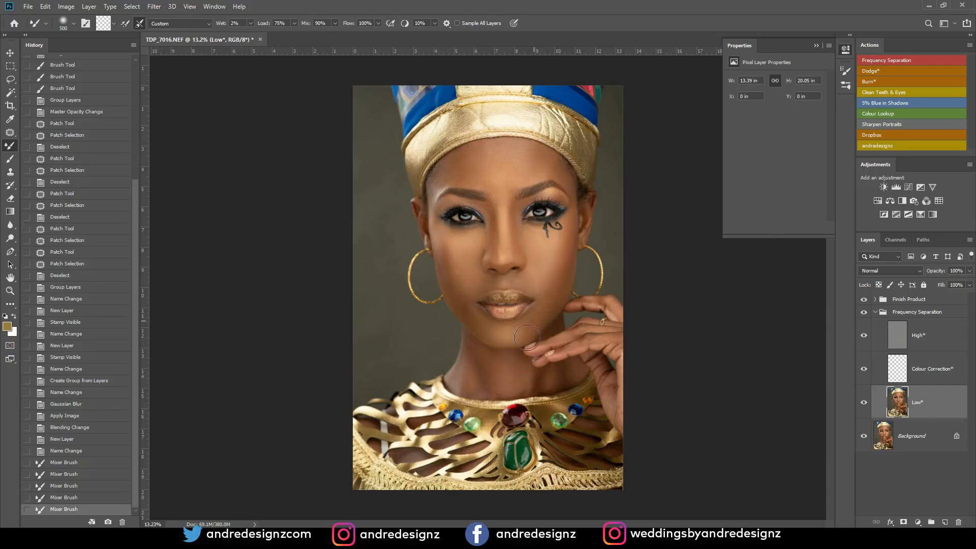
left_click_drag(480, 363, 471, 387)
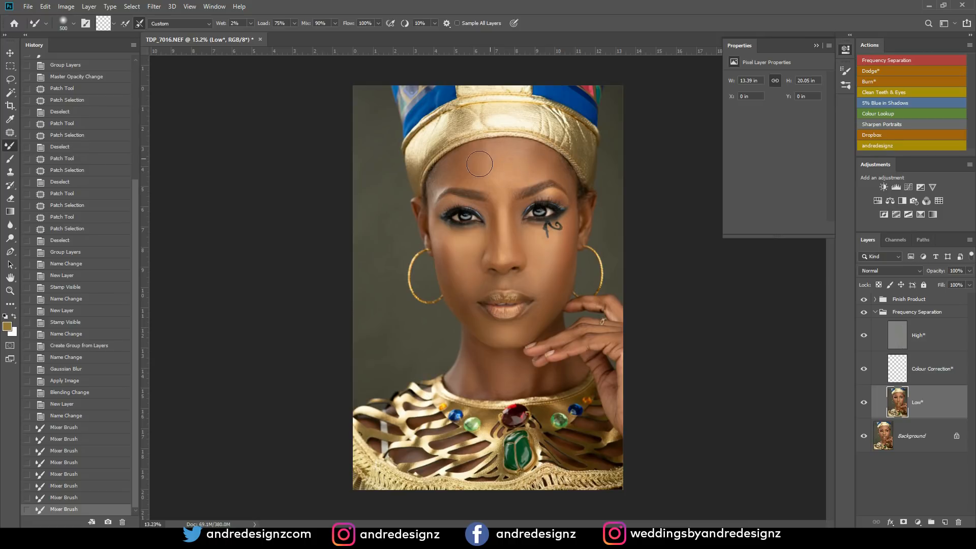
left_click_drag(495, 248, 491, 246)
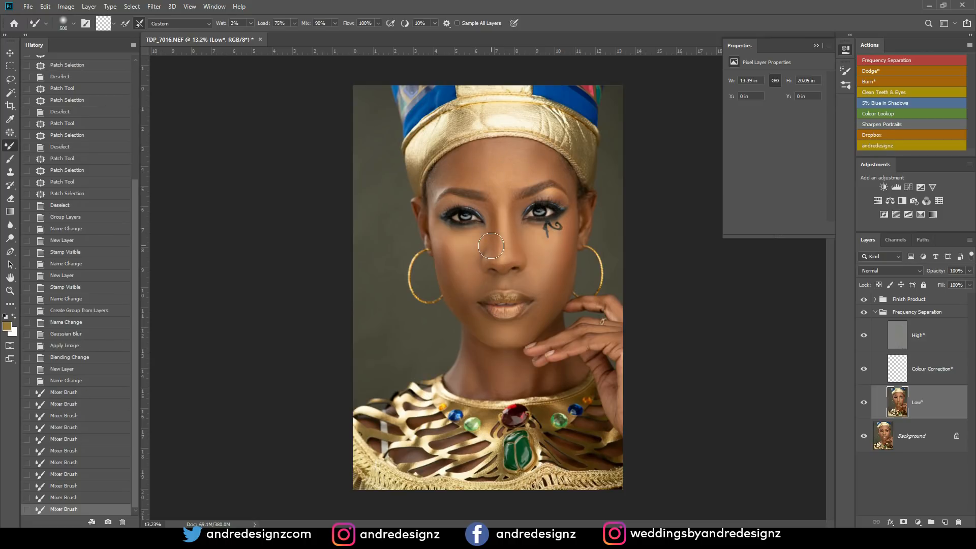
- Blend the skin tones on the cheek beside the hoop earring, from under the eye to the jaw, with a size 300 Mixer Brush
scroll(525, 201, "up", 5)
scroll(425, 325, "up", 6)
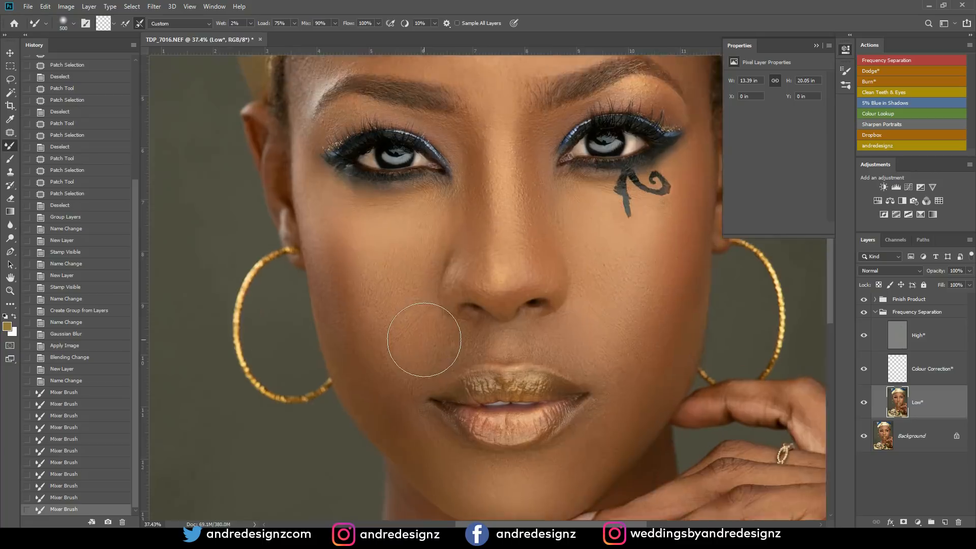
key("bracketleft")
key("bracketleft")
key("bracketleft")
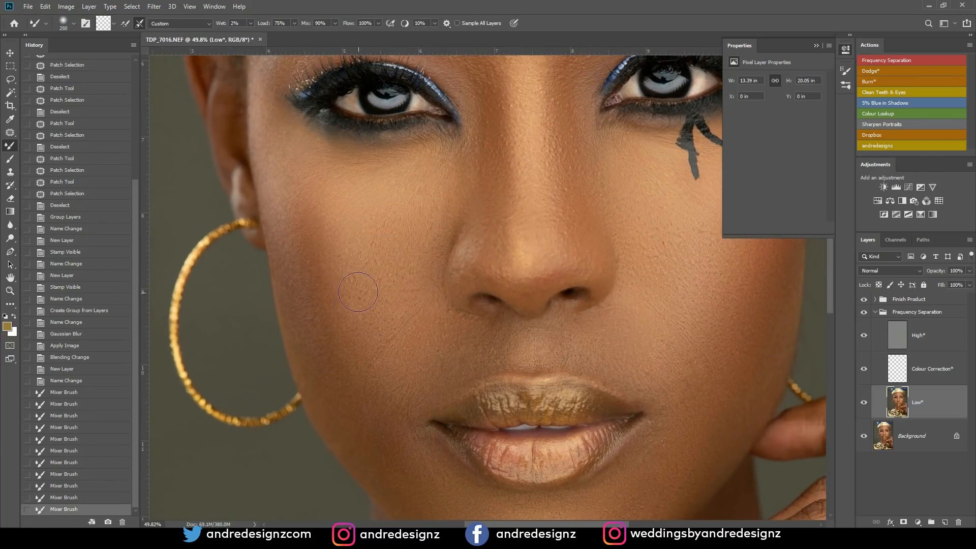
key("bracketright")
left_click_drag(359, 438, 362, 433)
mouse_move(386, 299)
left_mouse_down()
mouse_move(376, 288)
mouse_move(400, 219)
mouse_move(406, 223)
left_mouse_up()
mouse_move(413, 233)
left_mouse_down()
mouse_move(403, 271)
mouse_move(429, 190)
mouse_move(377, 216)
mouse_move(381, 191)
mouse_move(358, 257)
left_mouse_up()
scroll(354, 303, "down", 8)
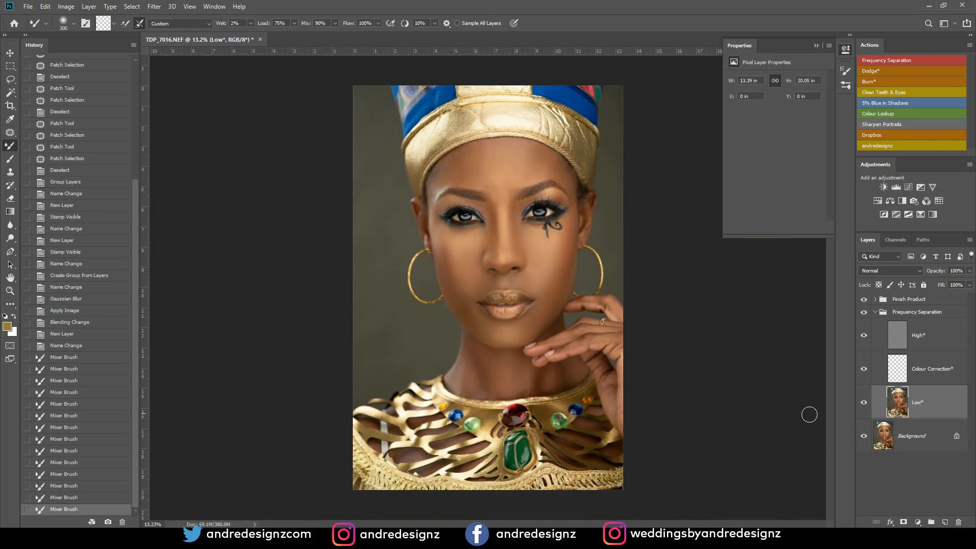
scroll(809, 411, "down", 1)
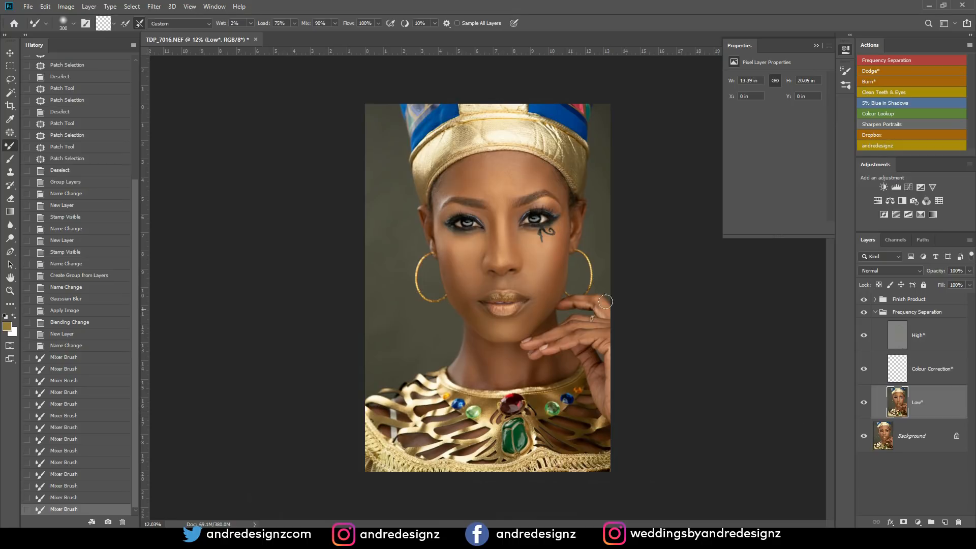
- Smooth the lower cheek between the mouth corner and the jawline on the Low* layer with the size 300 Mixer Brush
scroll(443, 274, "up", 6)
scroll(448, 262, "up", 2)
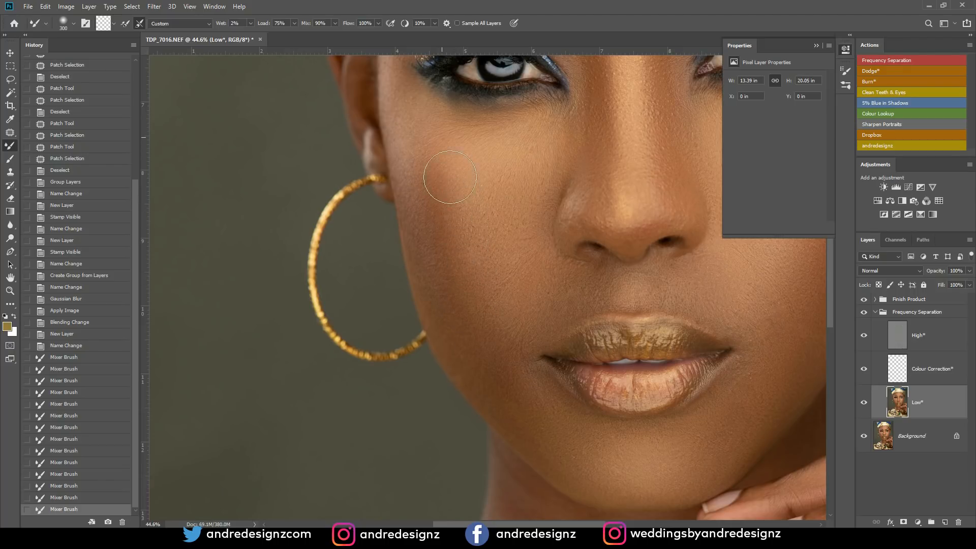
left_click_drag(472, 331, 483, 381)
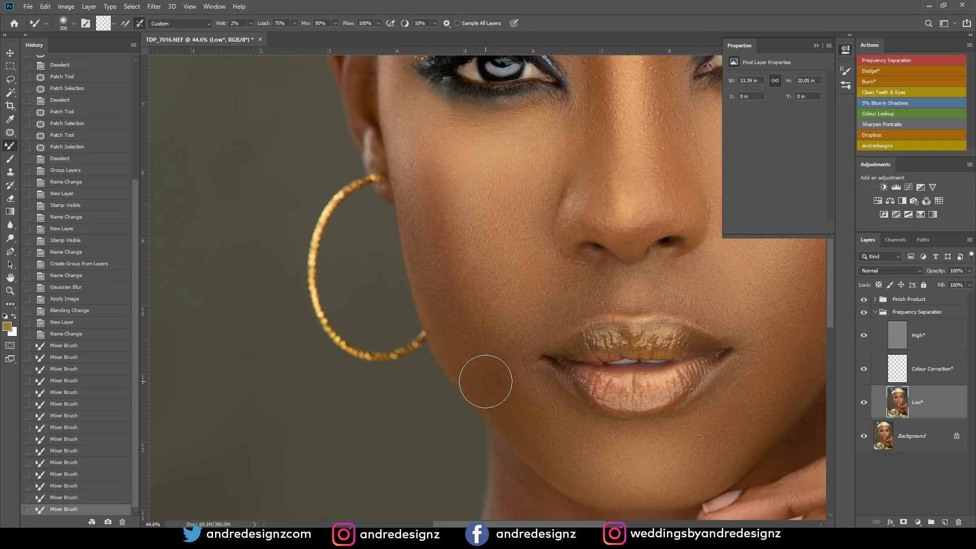
scroll(550, 336, "down", 8)
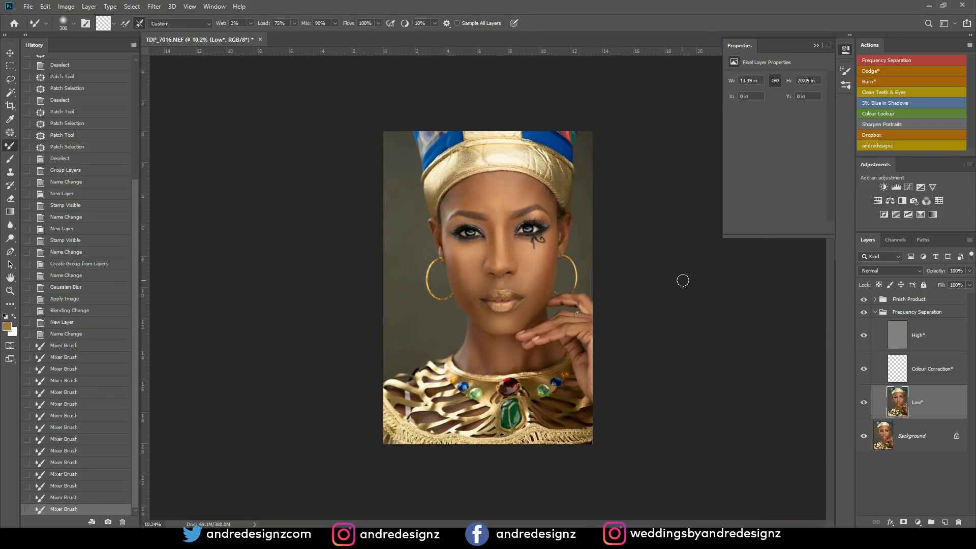
- Collapse the Frequency Separation group and run the 5% Blue in Shadows action above the Finish Product group
left_click(876, 312)
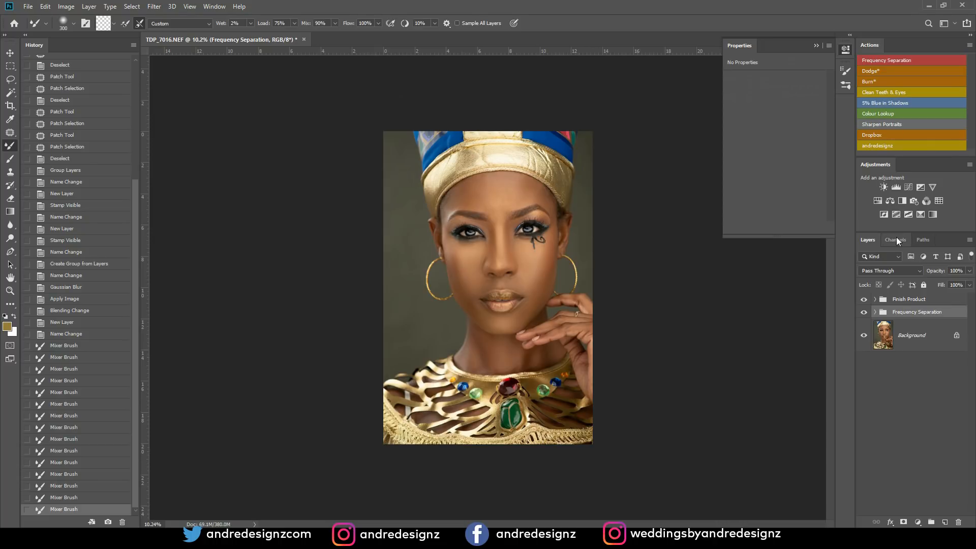
left_click(903, 300)
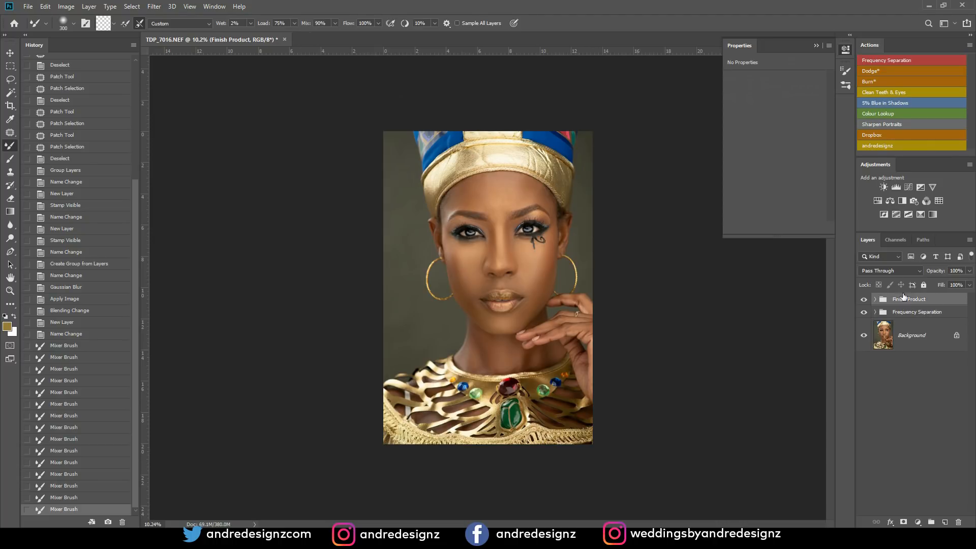
left_click(883, 102)
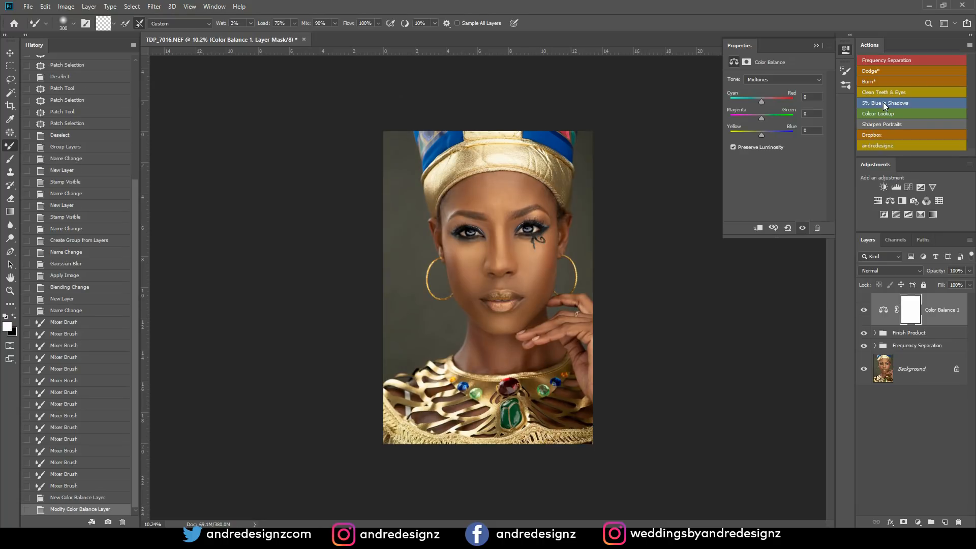
left_click(890, 201)
left_click(771, 80)
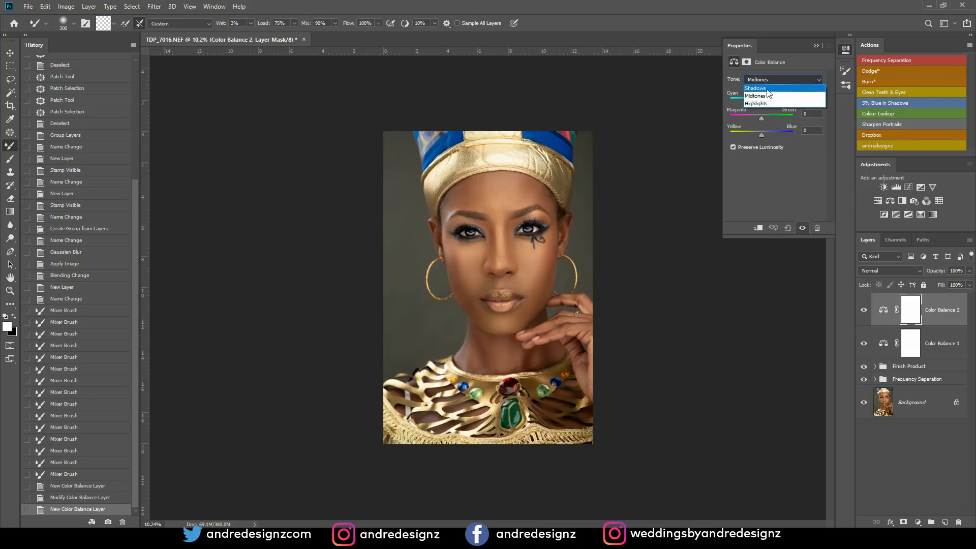
left_click(765, 89)
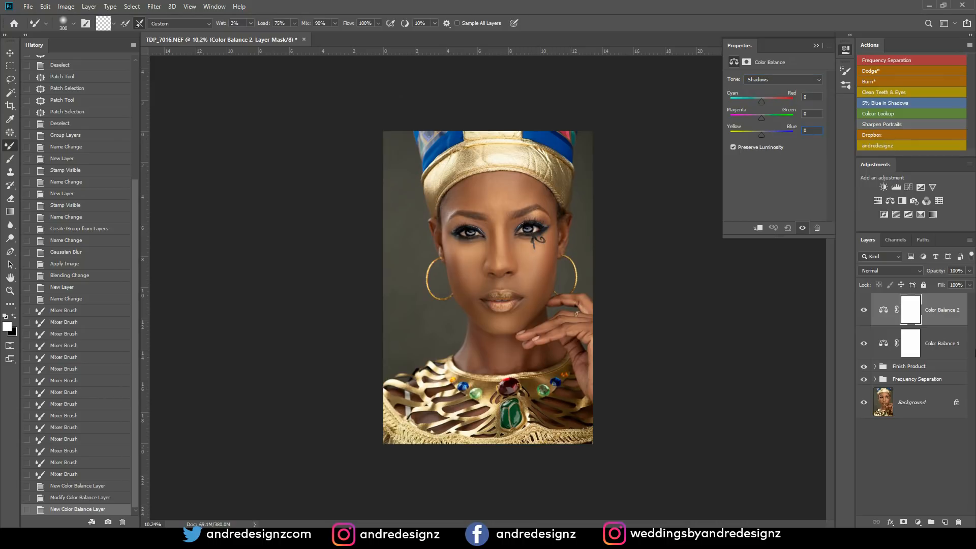
left_click(943, 308)
key("Delete")
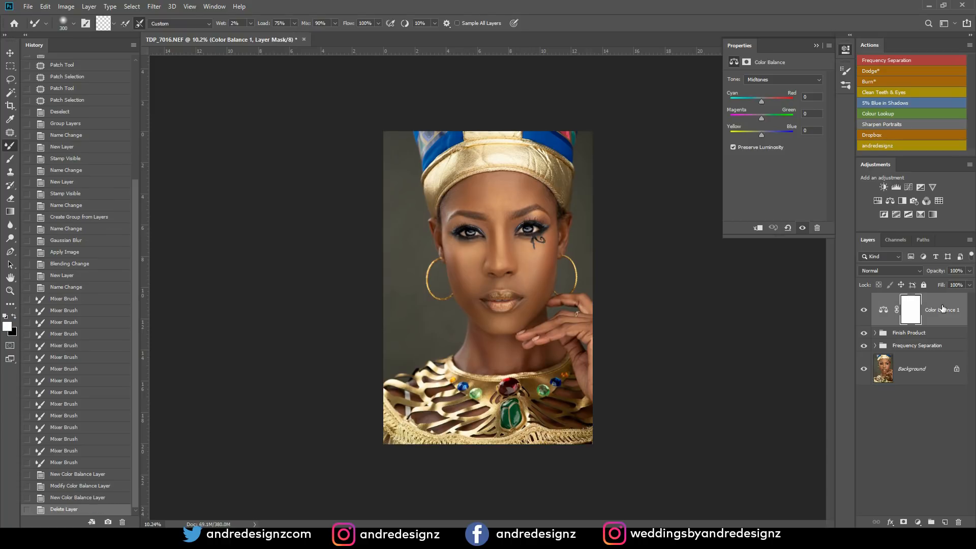
- Toggle the Color Balance 1 layer off and on and examine its effect on the portrait
left_click(863, 310)
left_click(863, 311)
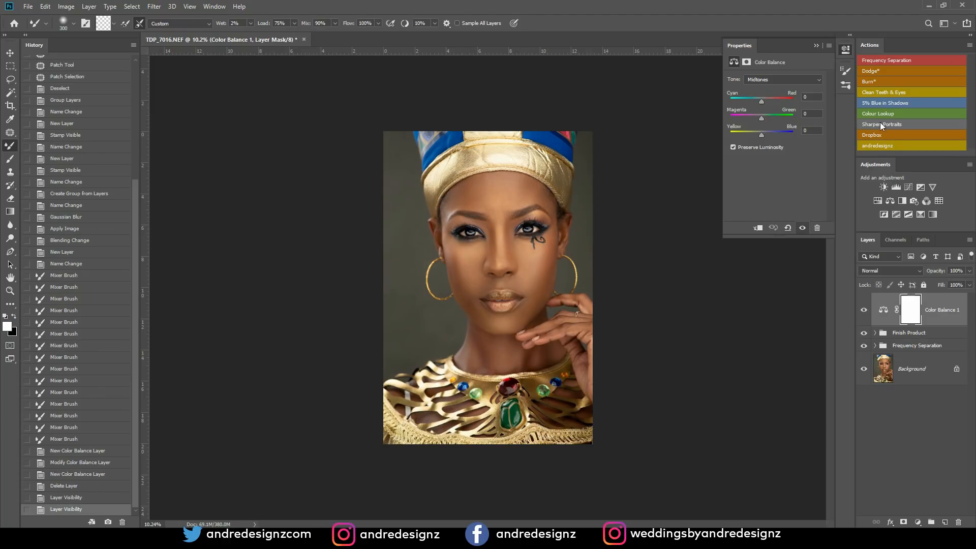
scroll(584, 318, "up", 5)
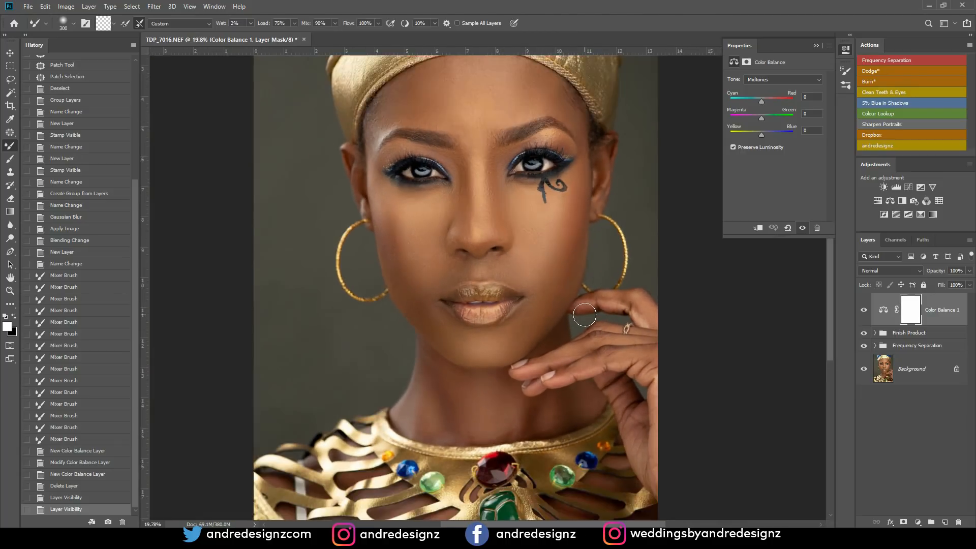
scroll(585, 316, "down", 2)
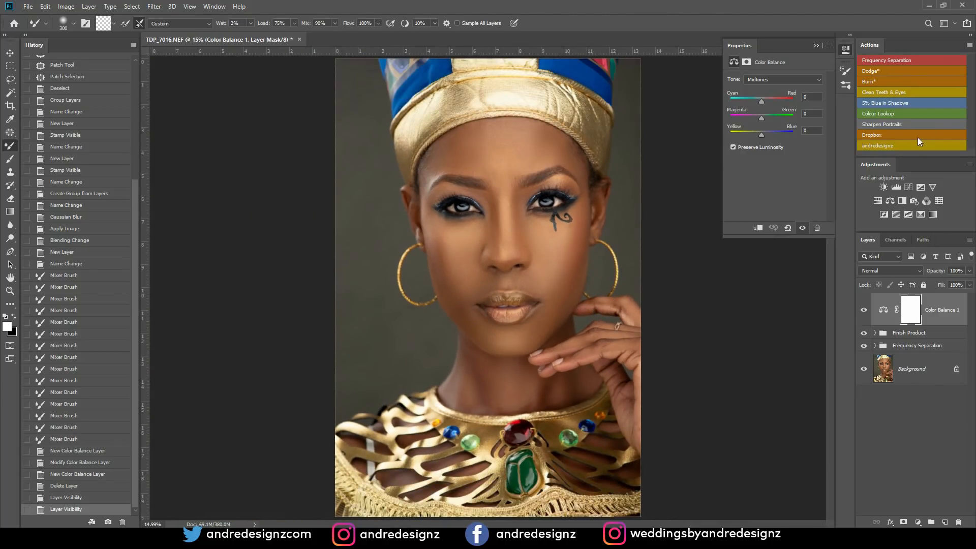
- Run the Colour Lookup action, set the Color Lookup 1 layer's opacity to 27%, and compare the image with and without it
left_click(888, 114)
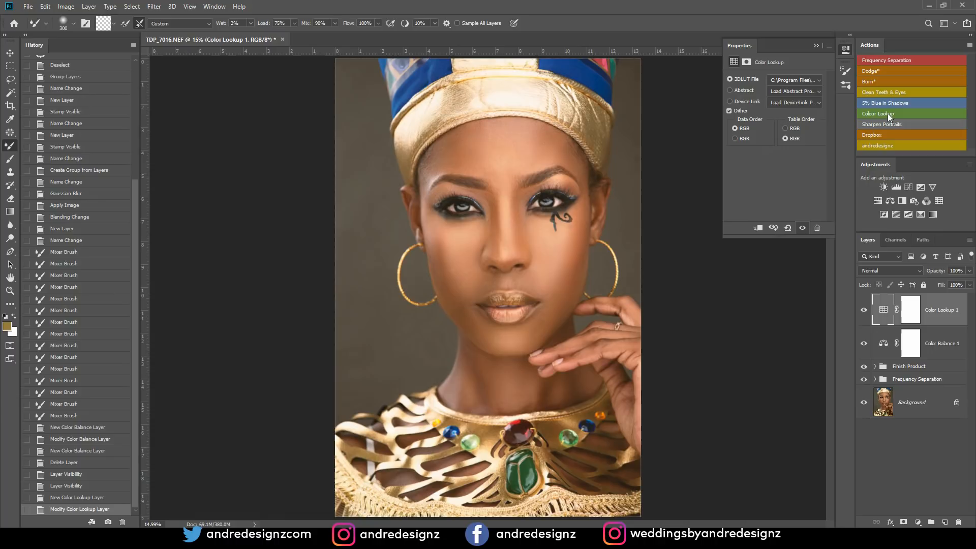
scroll(593, 163, "down", 2)
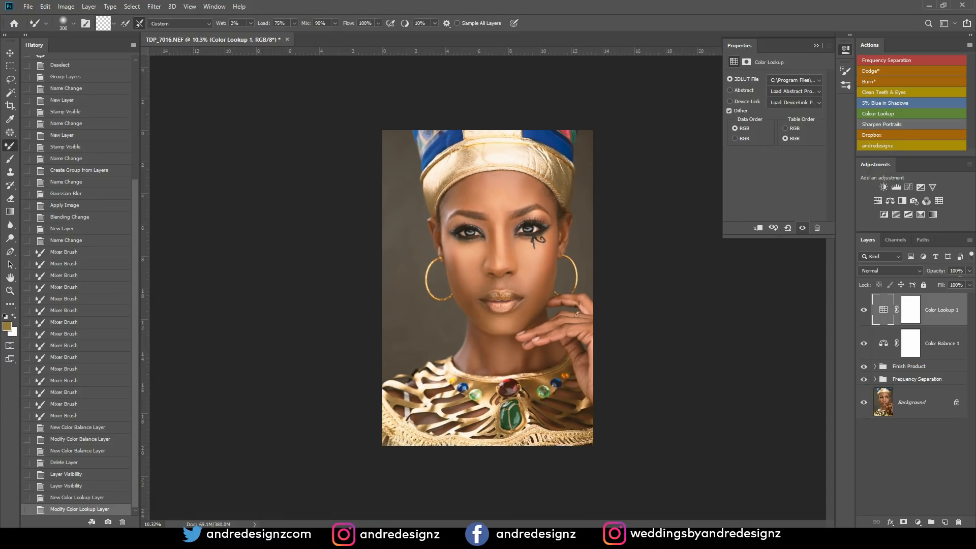
type("27")
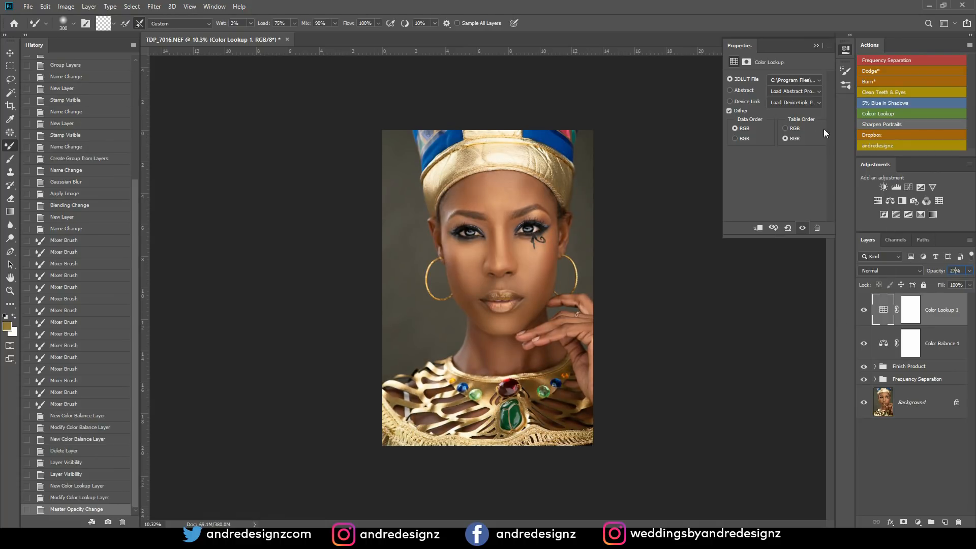
left_click(864, 311)
left_click(864, 311)
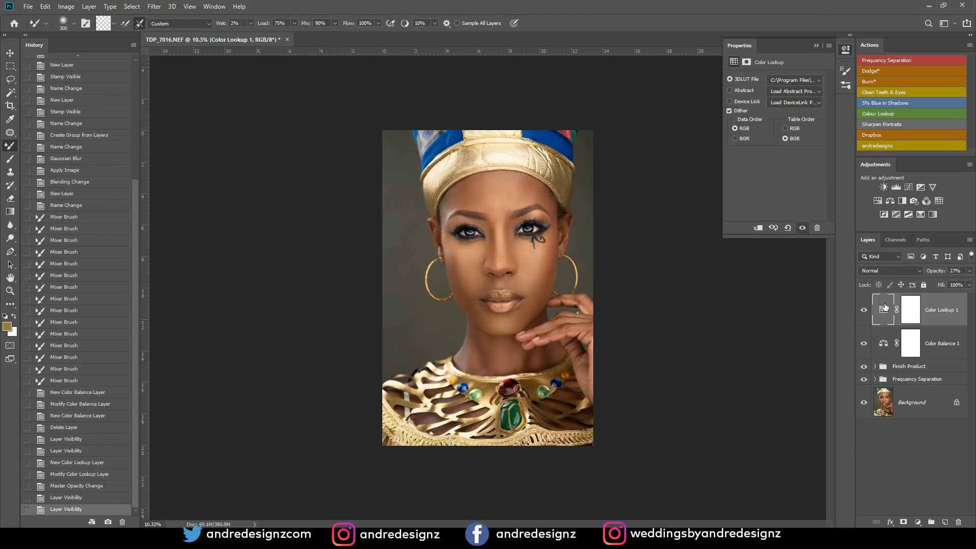
- Add a Brightness/Contrast adjustment layer with Contrast 10 and compare the image with and without it
left_click(884, 188)
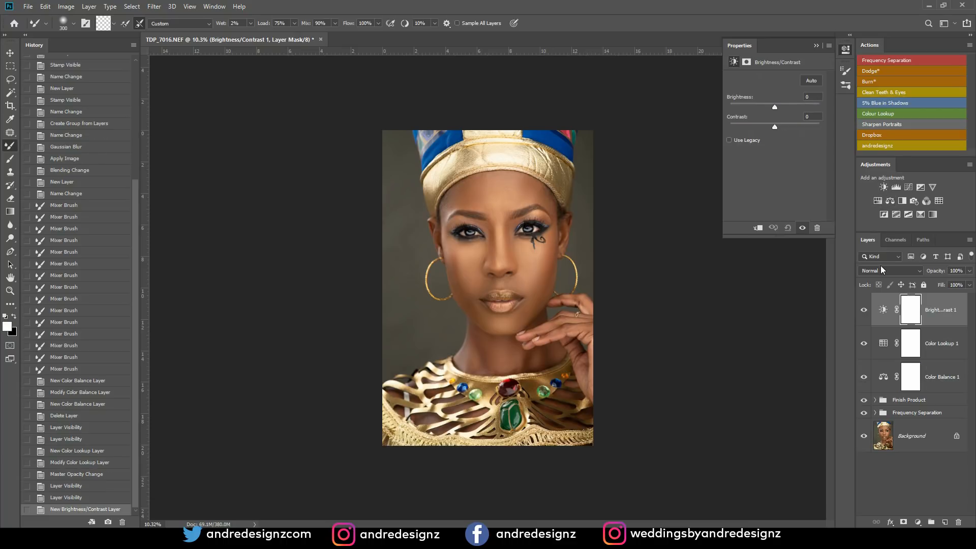
left_click_drag(775, 126, 789, 132)
left_click_drag(778, 133, 780, 130)
left_click(864, 309)
left_click(864, 310)
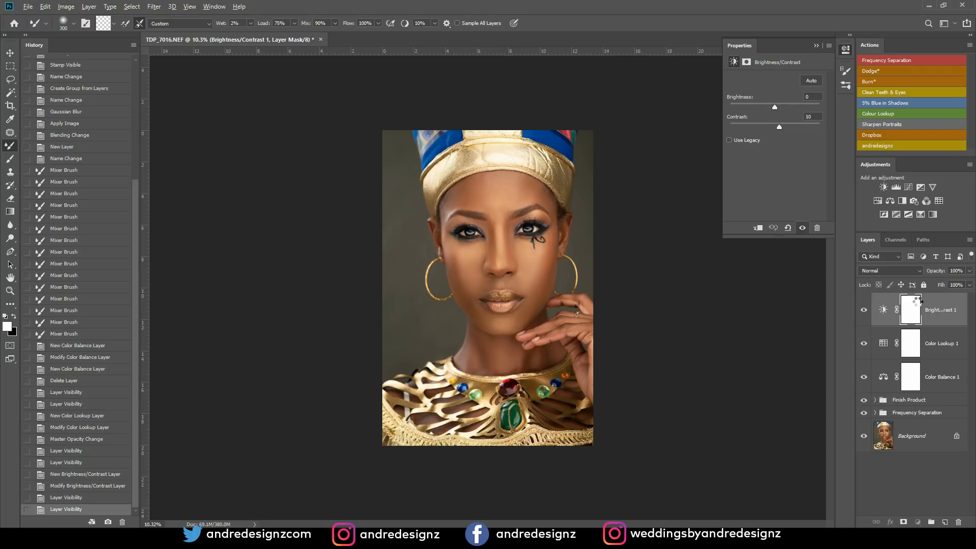
- Stamp all visible layers into a new top layer and open it in the Camera Raw Filter
key("ctrl+shift+alt+e")
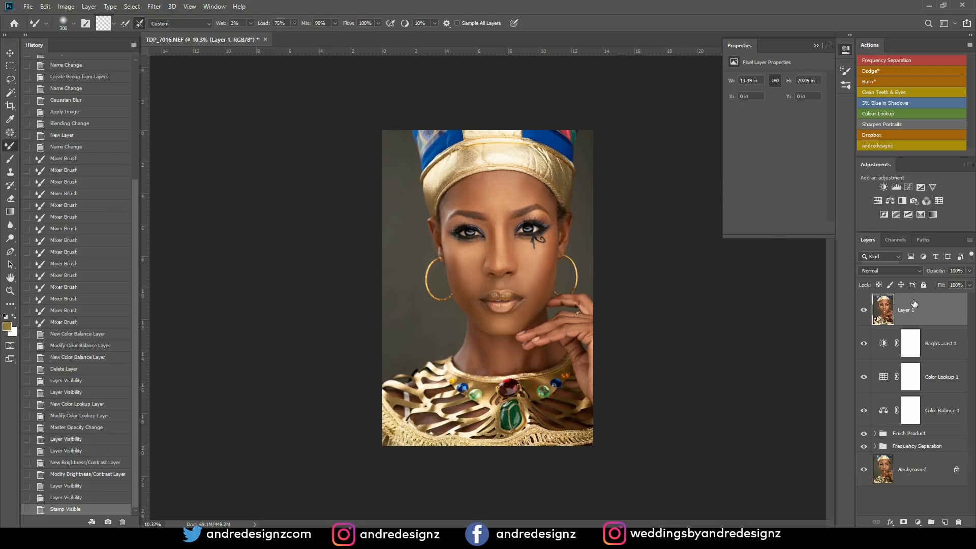
left_click(154, 7)
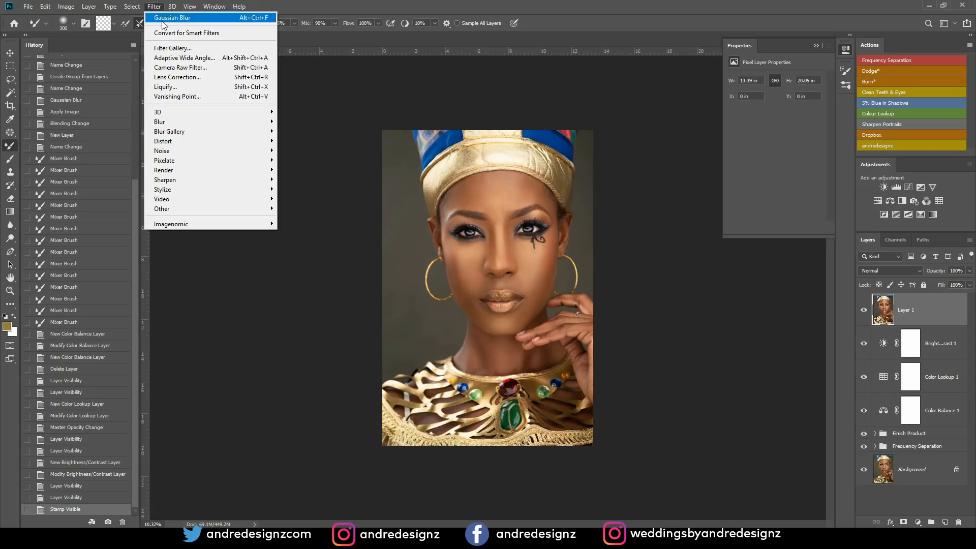
left_click(182, 68)
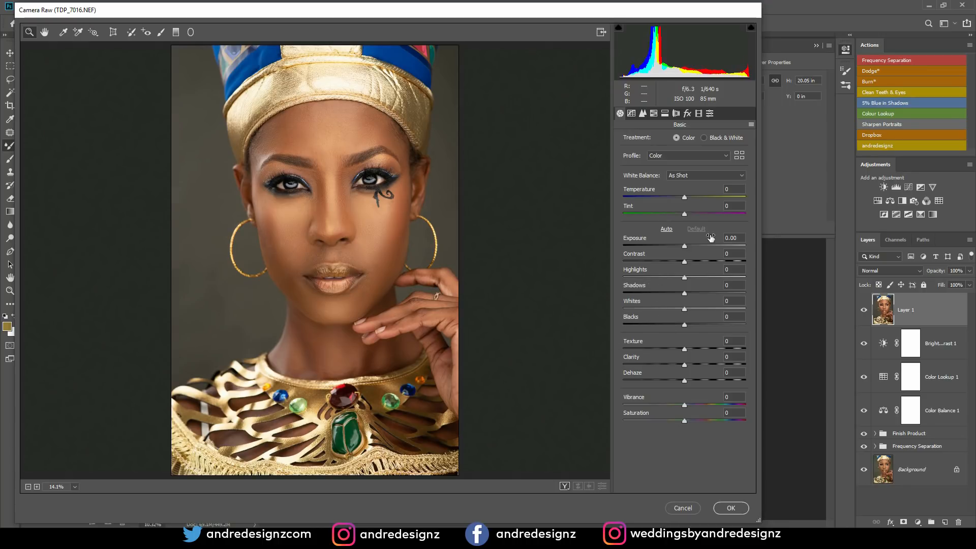
- Set the Yellows hue to -43 in the HSL Adjustments
left_click(654, 114)
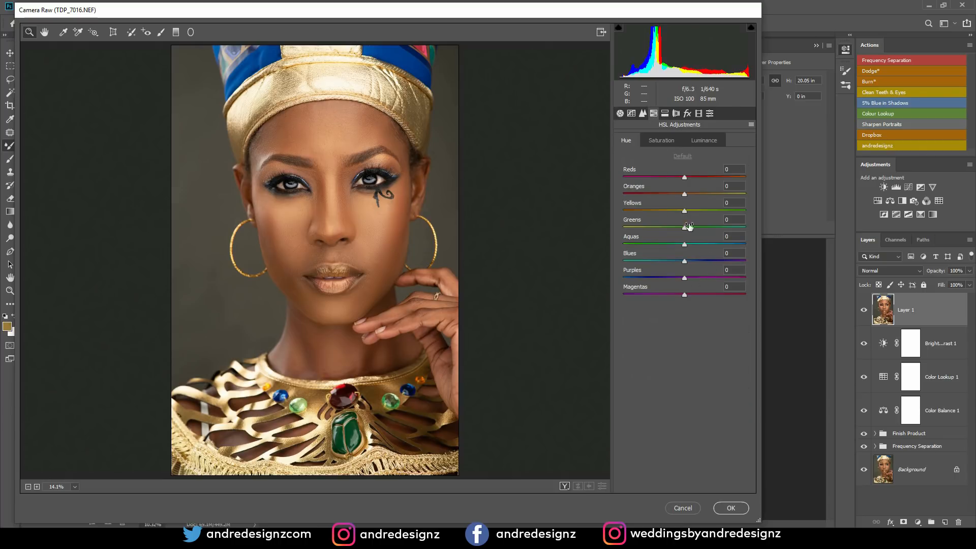
left_click_drag(684, 214, 677, 257)
type("0")
left_click_drag(685, 213, 658, 227)
- Set the Oranges hue to -4, compare the before and after views, and apply the Camera Raw filter
mouse_move(685, 196)
left_mouse_down()
mouse_move(697, 197)
mouse_move(666, 197)
left_mouse_up()
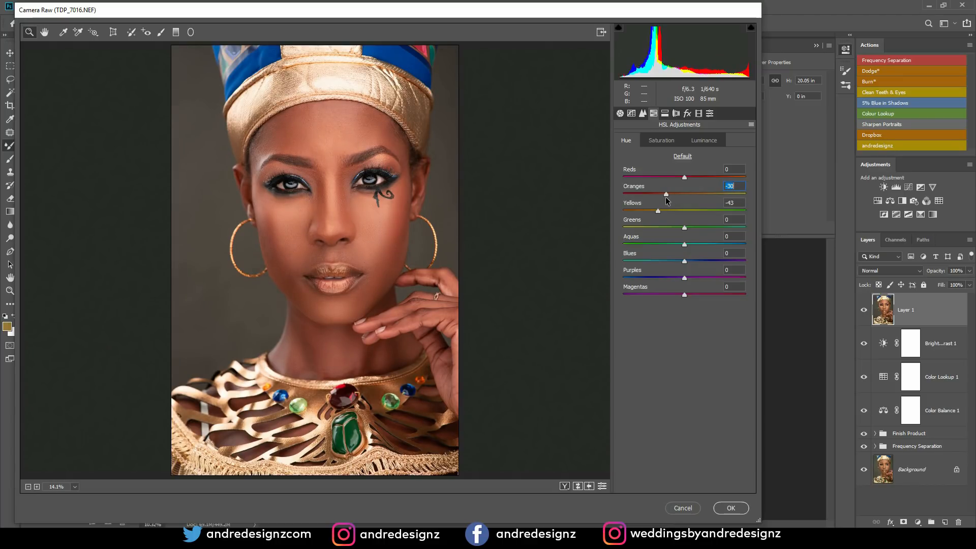
left_click_drag(666, 197, 699, 199)
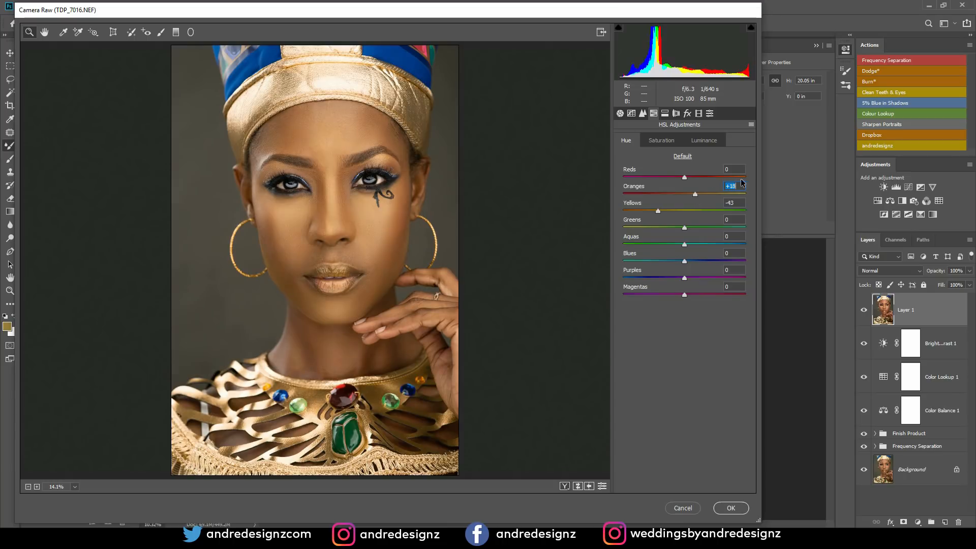
type("0")
left_click_drag(684, 197, 681, 198)
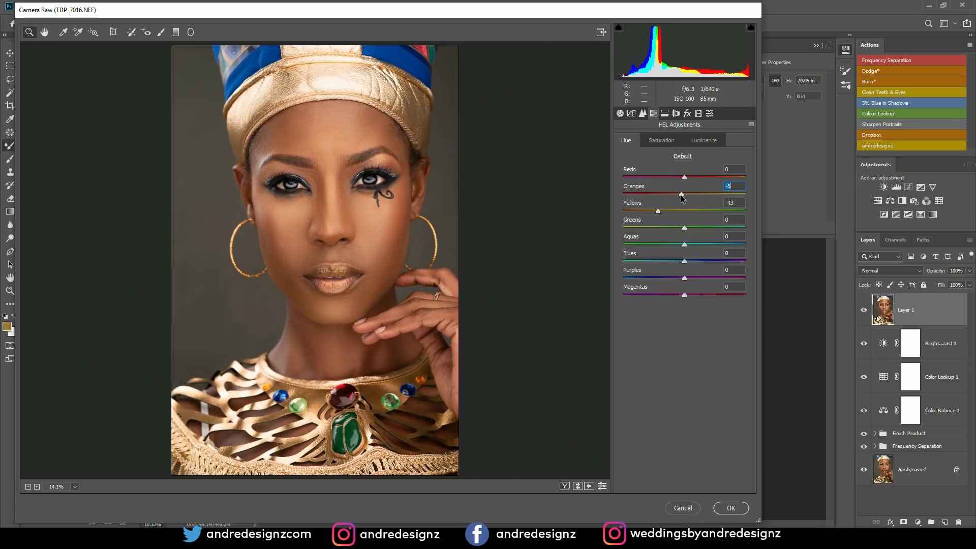
left_click_drag(681, 197, 682, 197)
left_click(566, 487)
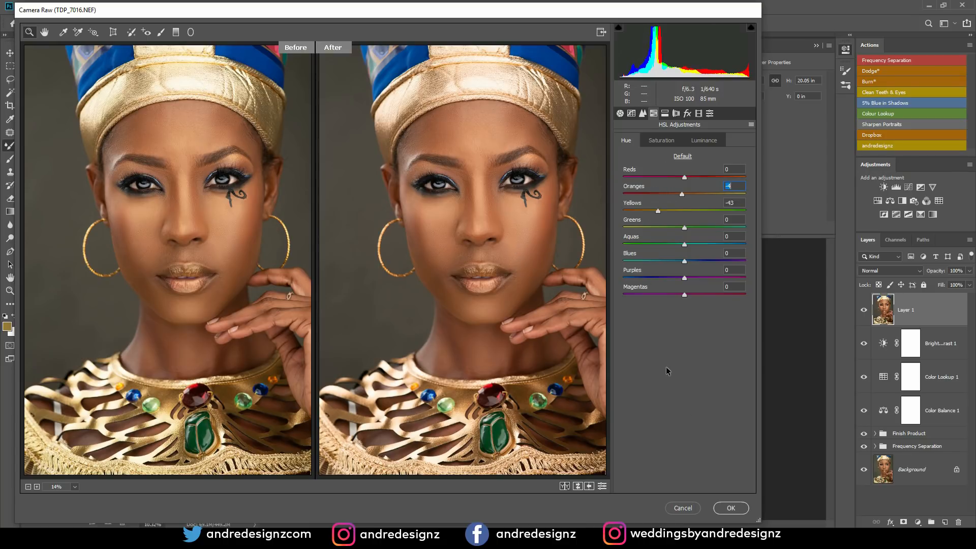
left_click(727, 506)
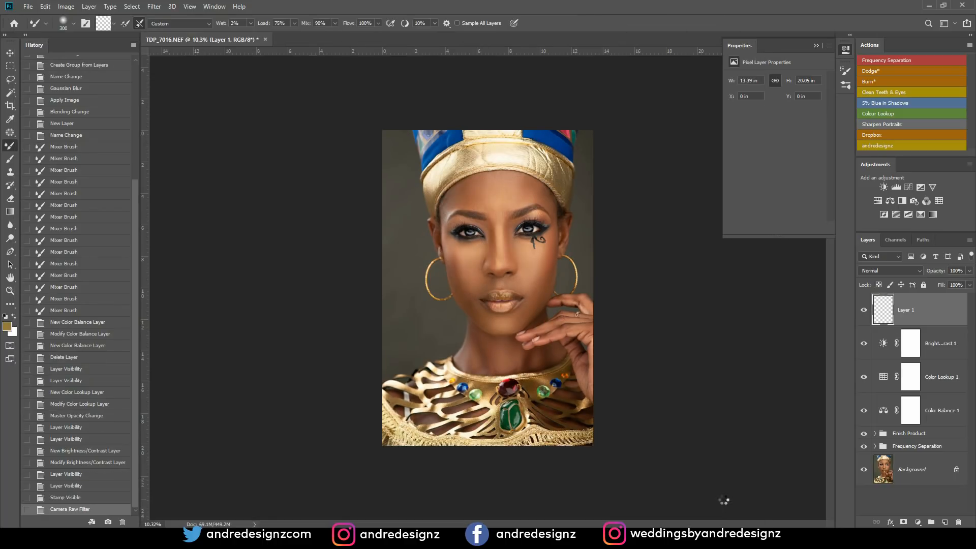
- Group every layer from Frequency Separation up to Layer 1 and toggle the group's visibility to compare before and after
left_click(923, 447, "shift")
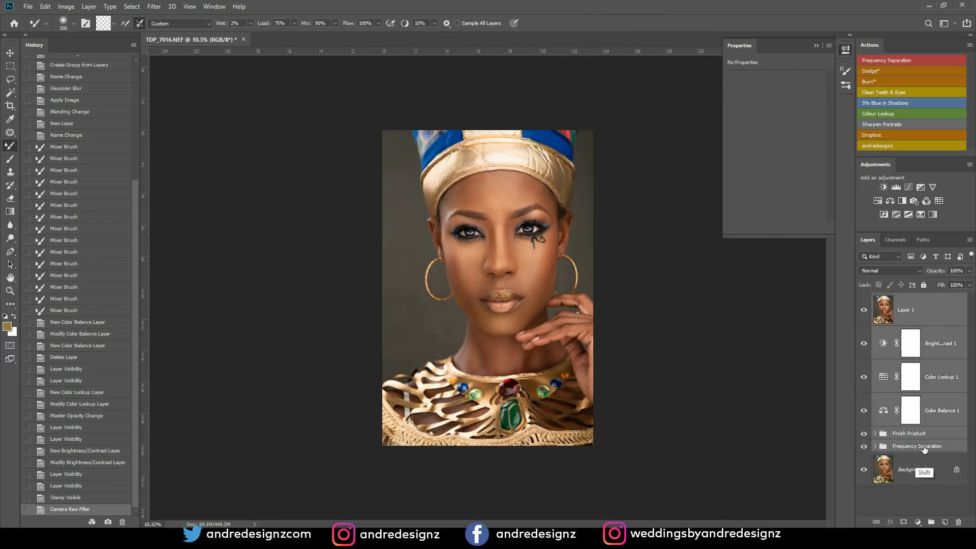
key("ctrl+g")
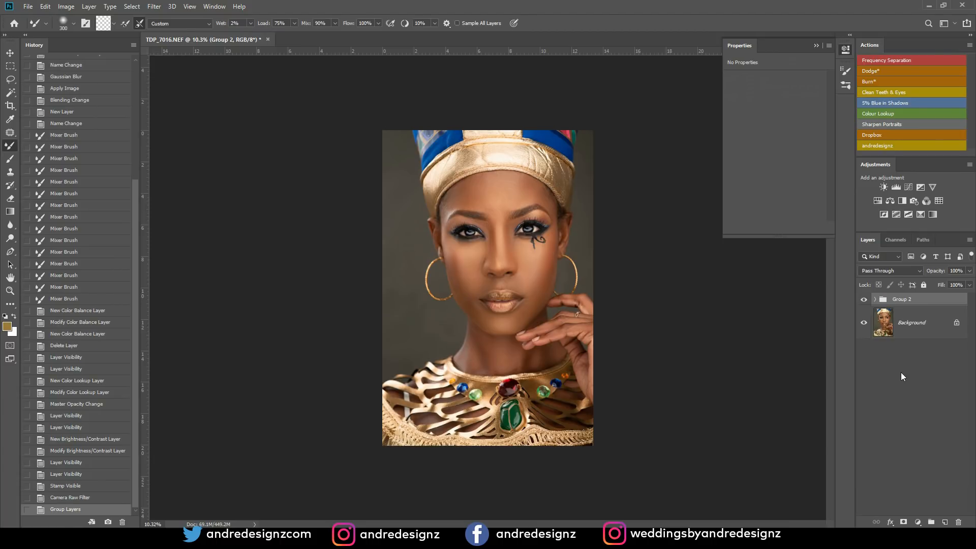
left_click(863, 300)
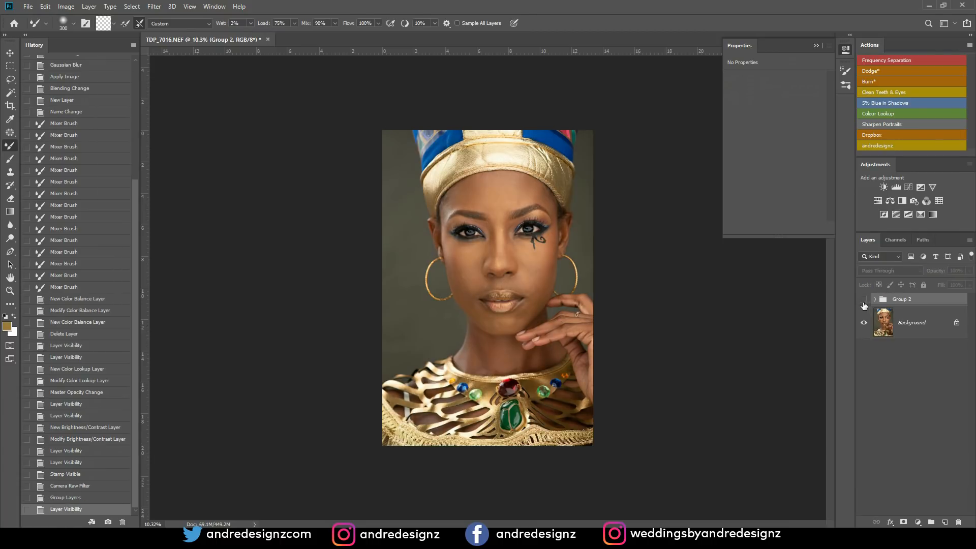
left_click(862, 300)
left_click(861, 301)
left_click(861, 301)
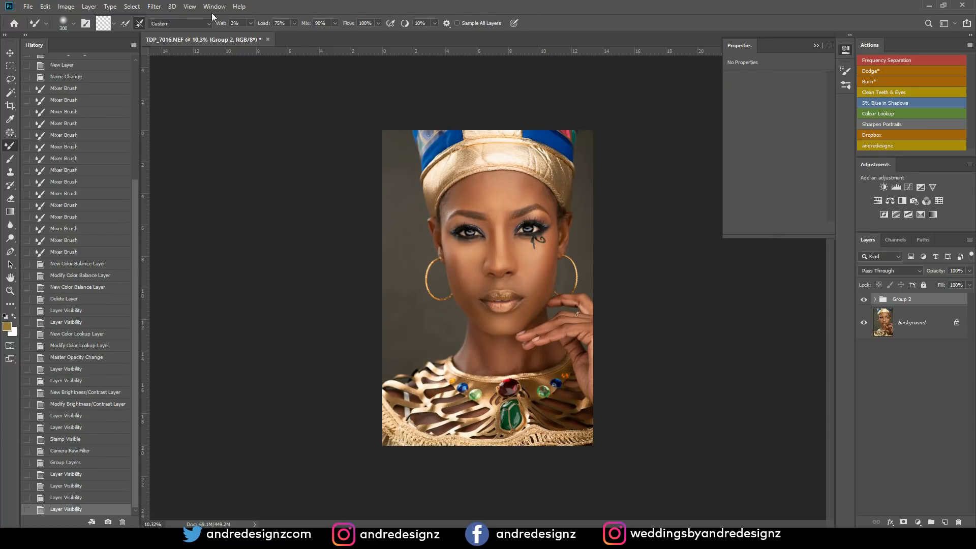
- Duplicate the TDP_7016.NEF image with its layers as TDP_7016 copy and dock the open documents as tabs
mouse_move(213, 40)
left_mouse_down()
mouse_move(215, 65)
mouse_move(198, 54)
left_mouse_up()
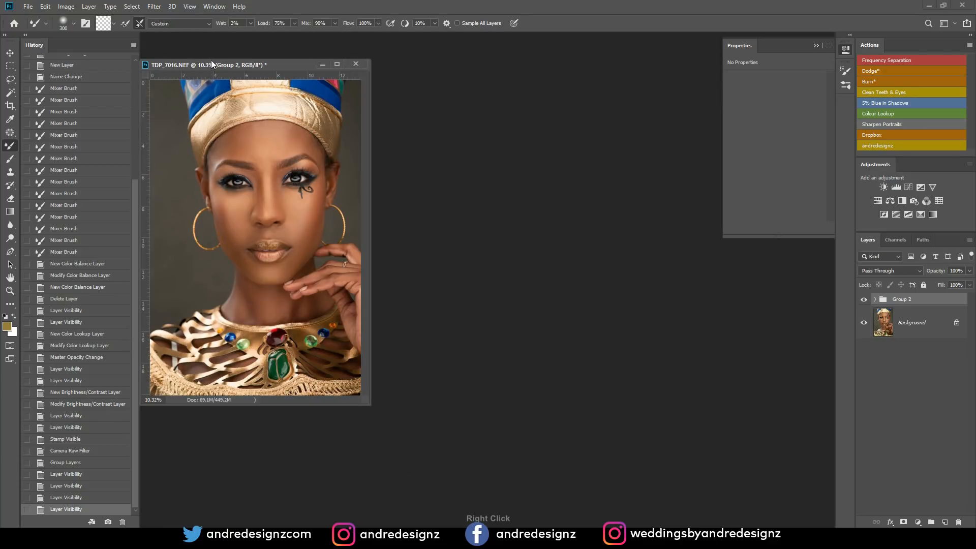
right_click(210, 66)
left_click(249, 68)
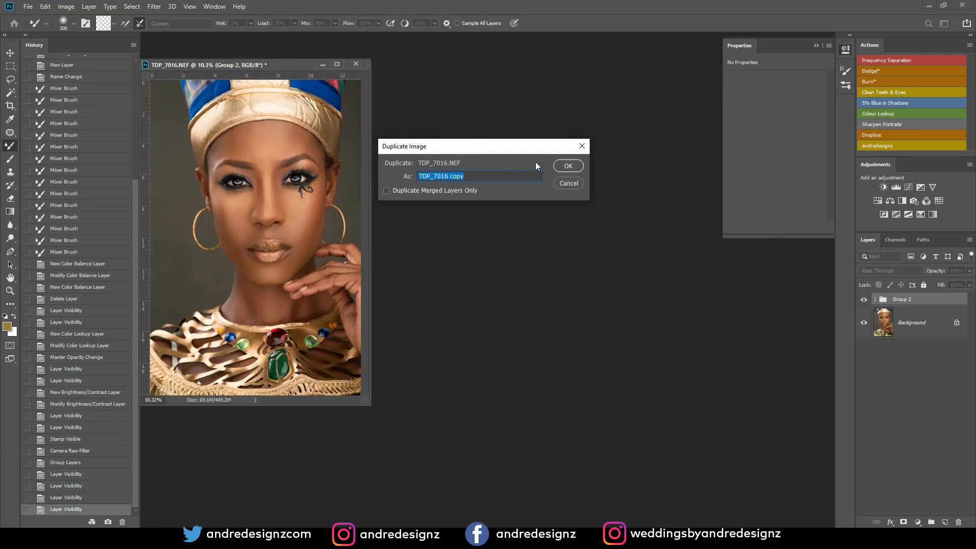
left_click(569, 168)
left_click_drag(306, 65, 327, 37)
- Arrange the two documents side by side in a 2-up Vertical layout and collapse the Properties panel covering the image
left_click(214, 7)
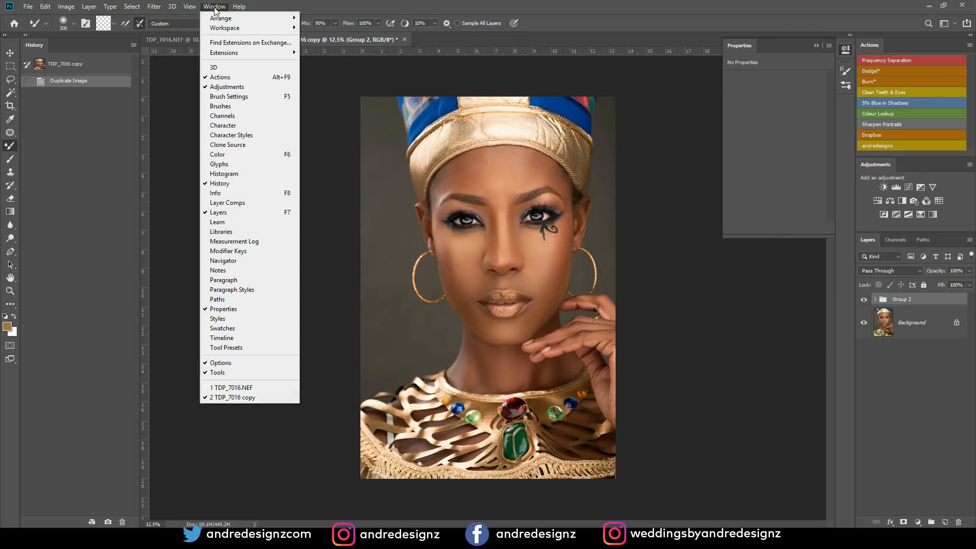
mouse_move(264, 18)
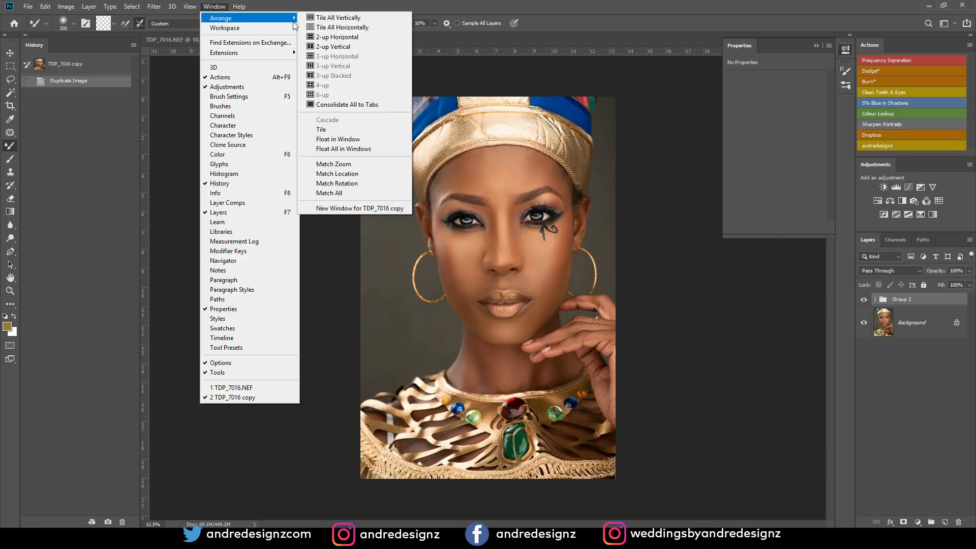
left_click(342, 49)
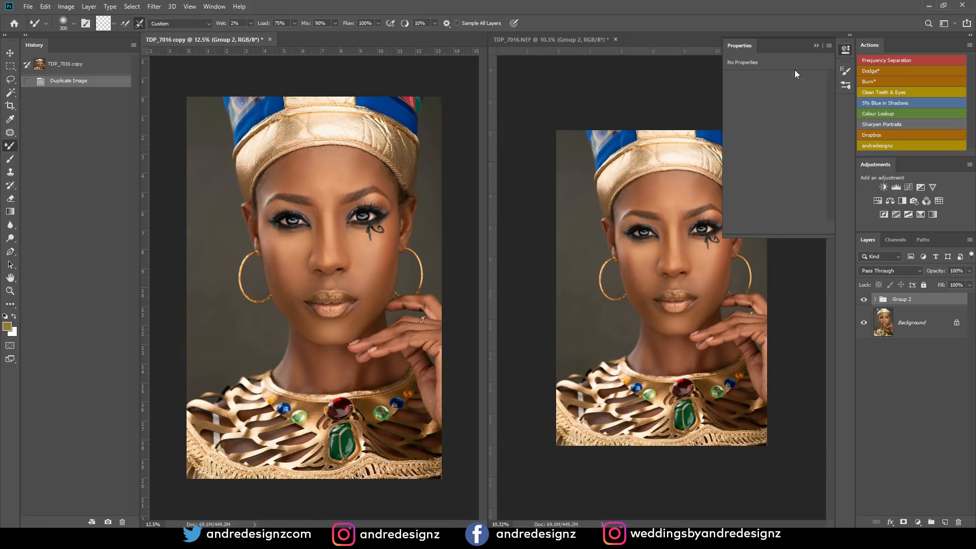
left_click(816, 46)
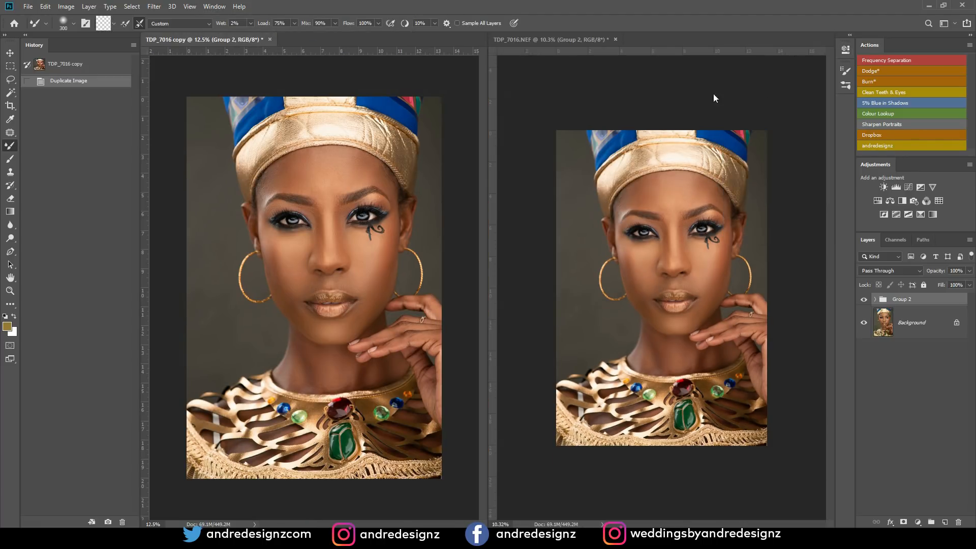
- Fit both TDP_7016.NEF and TDP_7016 copy on screen so they show at the same zoom
left_click(554, 41)
left_click(213, 6)
mouse_move(189, 7)
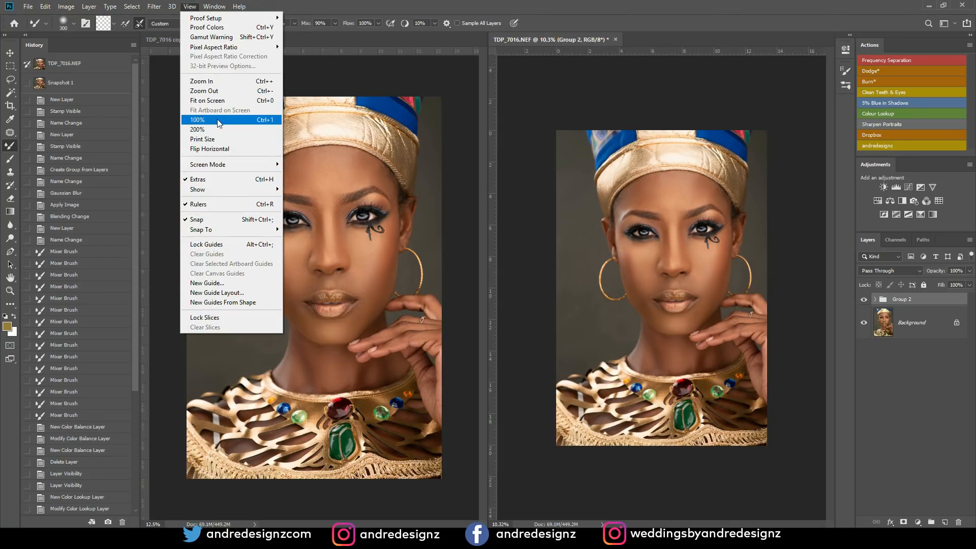
left_click(226, 101)
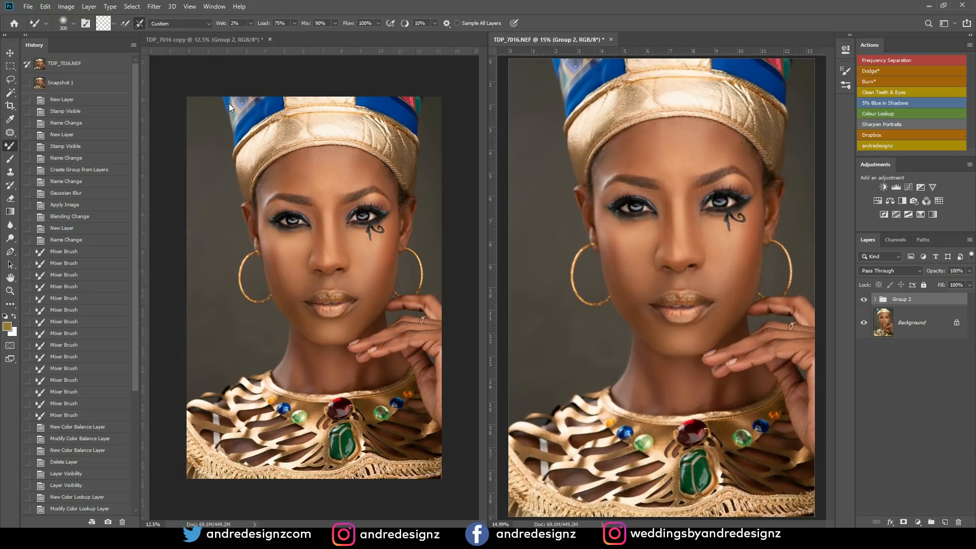
left_click(254, 39)
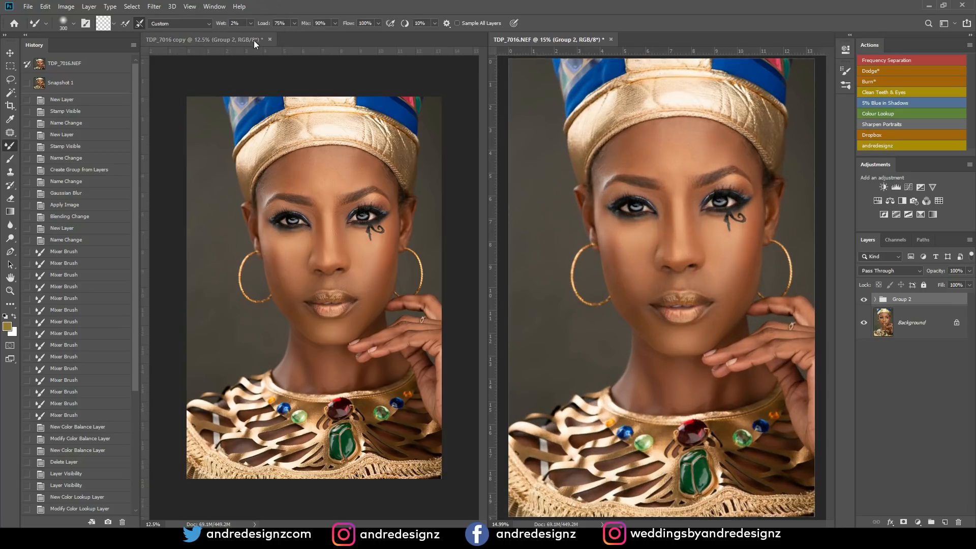
left_click(214, 7)
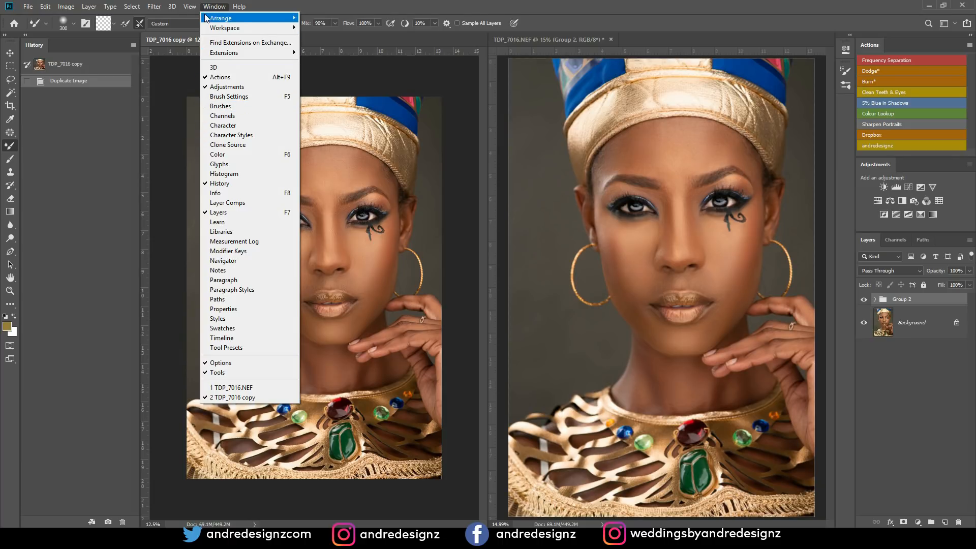
mouse_move(190, 7)
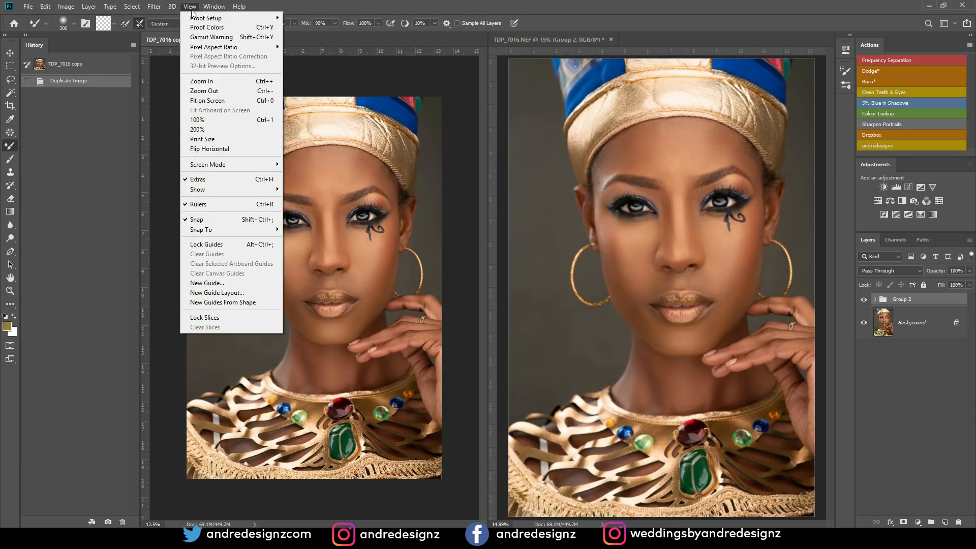
left_click(220, 103)
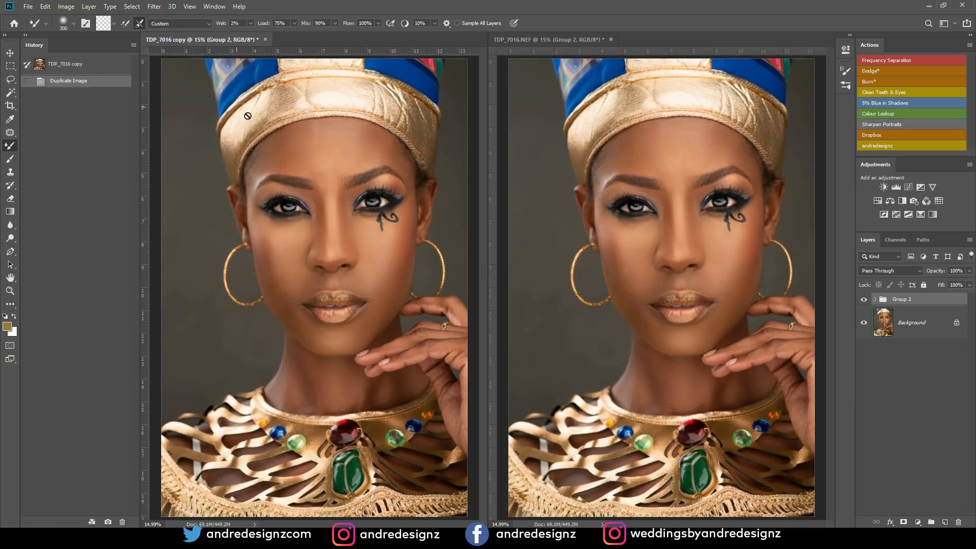
- Hide Group 2 in TDP_7016 copy to show the unretouched portrait beside the finished one
left_click(864, 322)
left_click(864, 323)
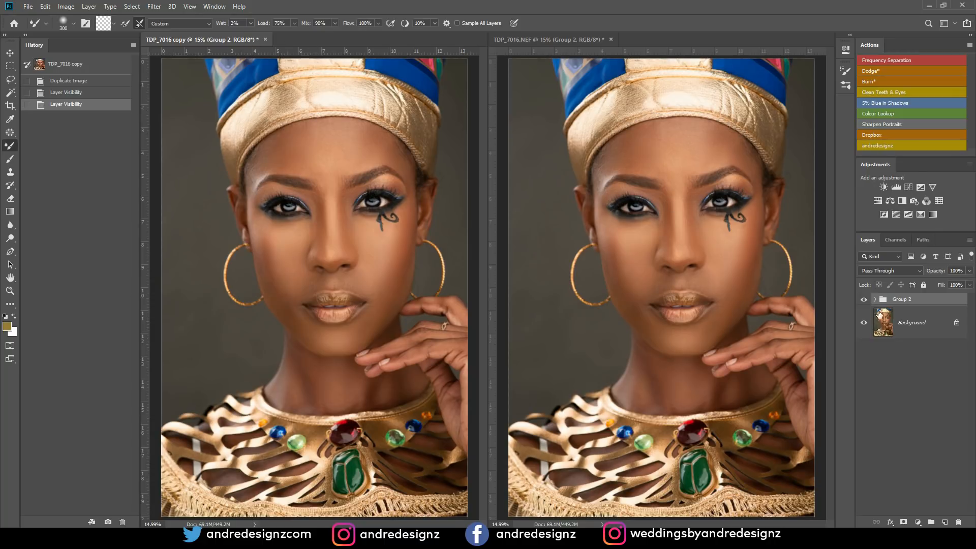
left_click(865, 323, "alt")
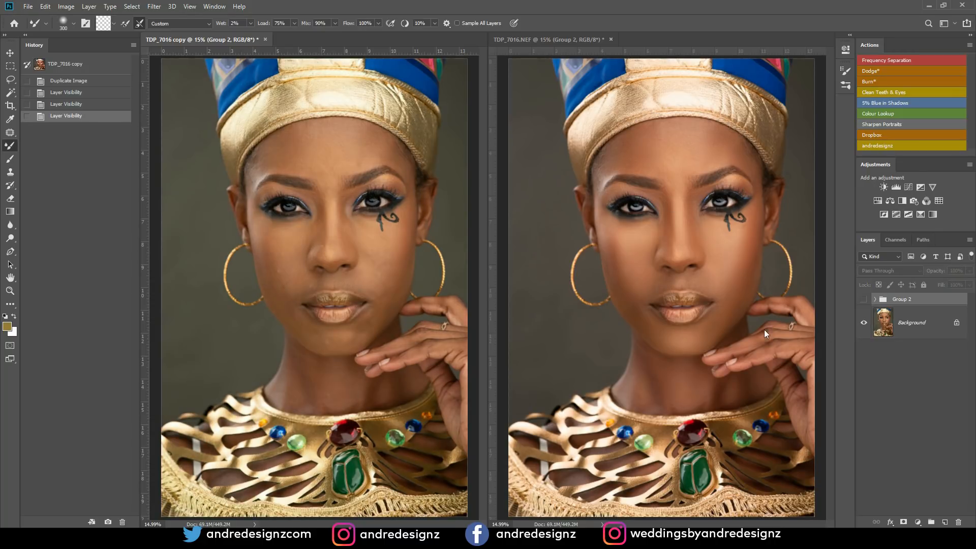